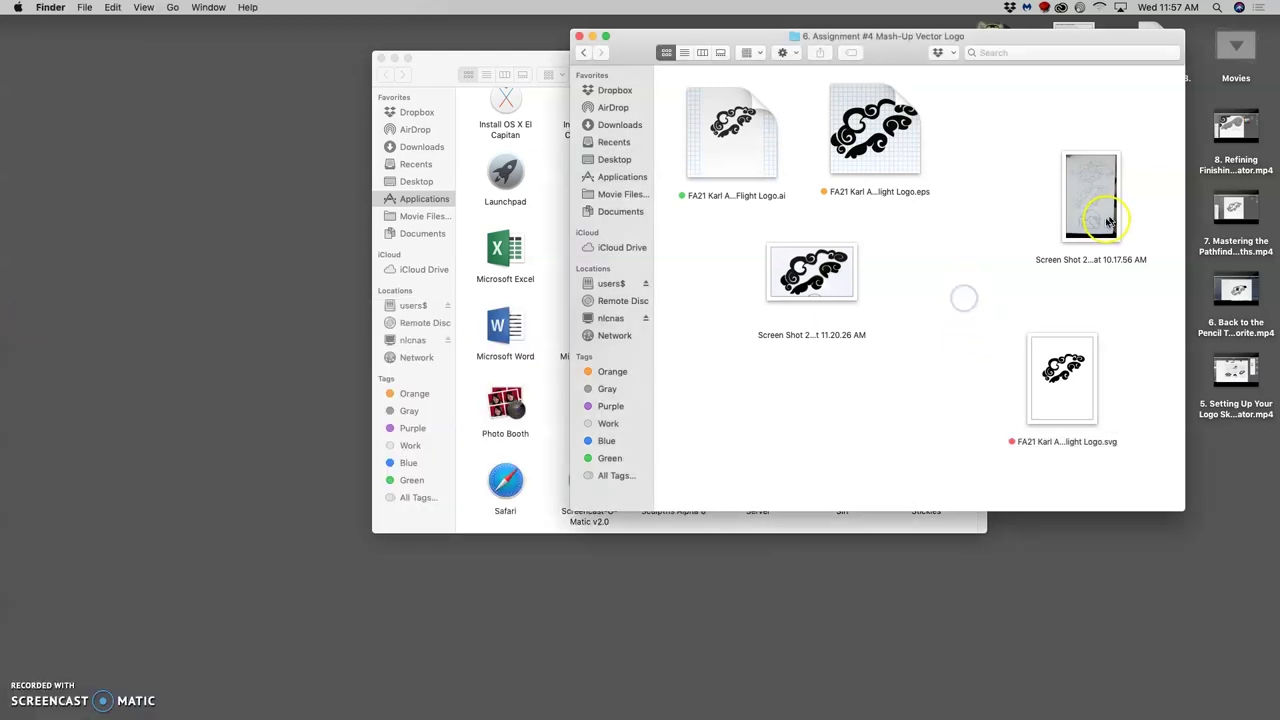
Step: Open the pencil logo sketch Screen Shot file in Preview
click(1097, 218)
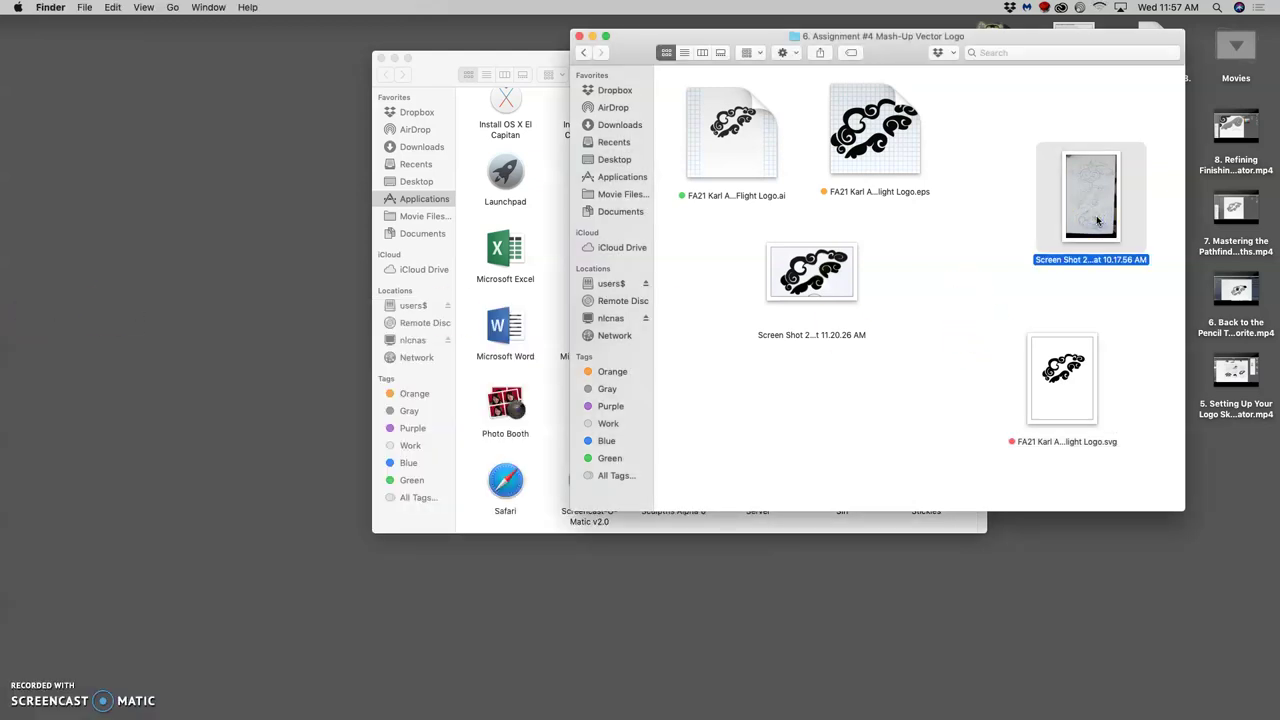
double_click(1097, 220)
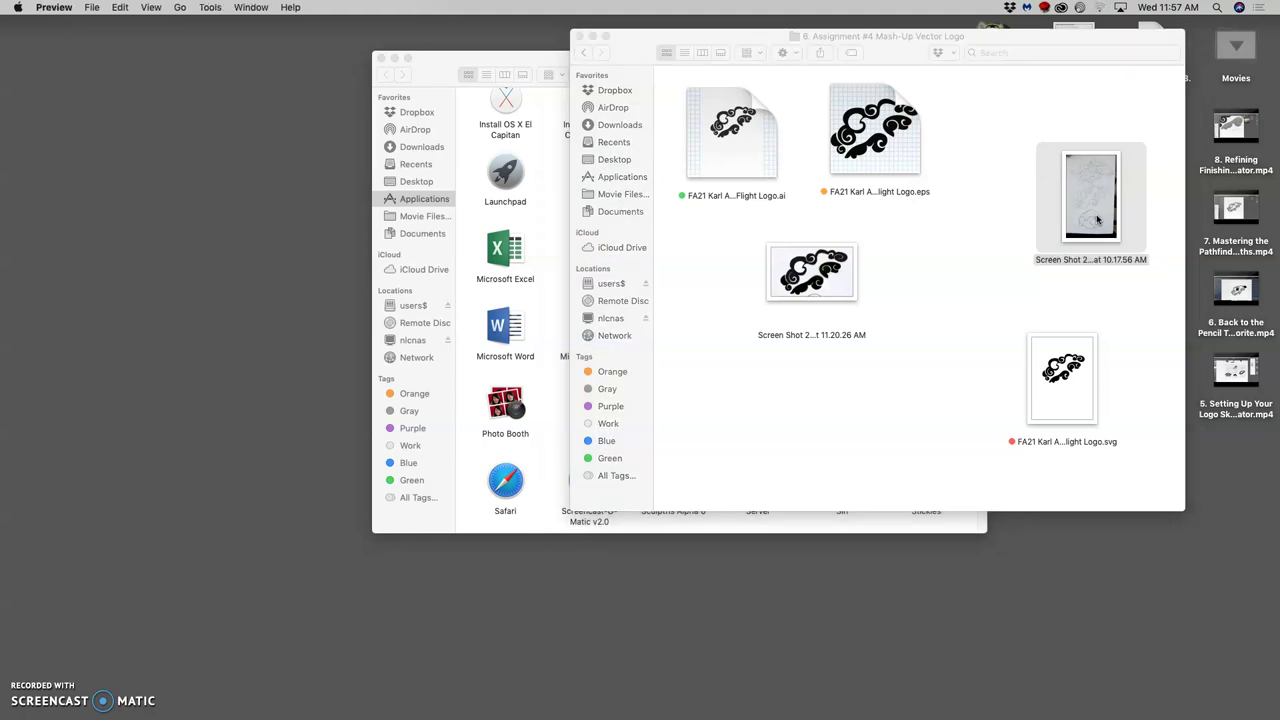
double_click(1097, 208)
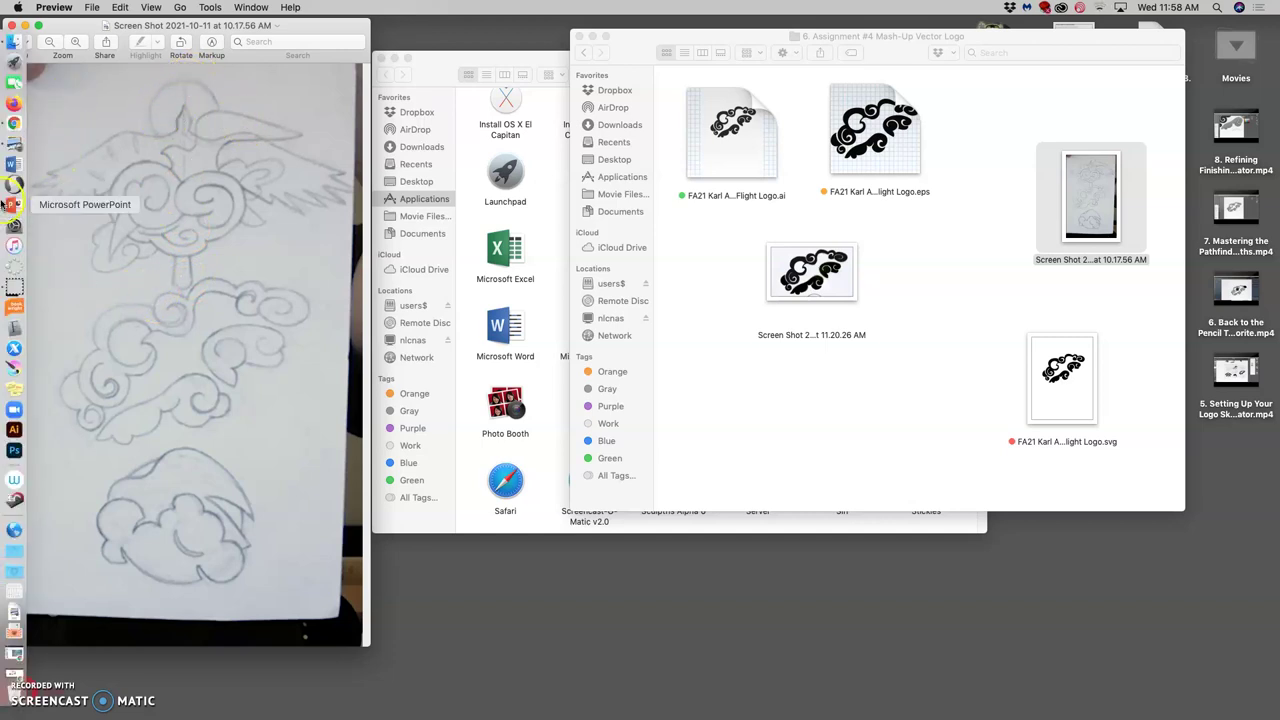
Step: View the Canvas discussion page of example logo sketches, then bring the Assignment #4 logo folder forward
click(14, 126)
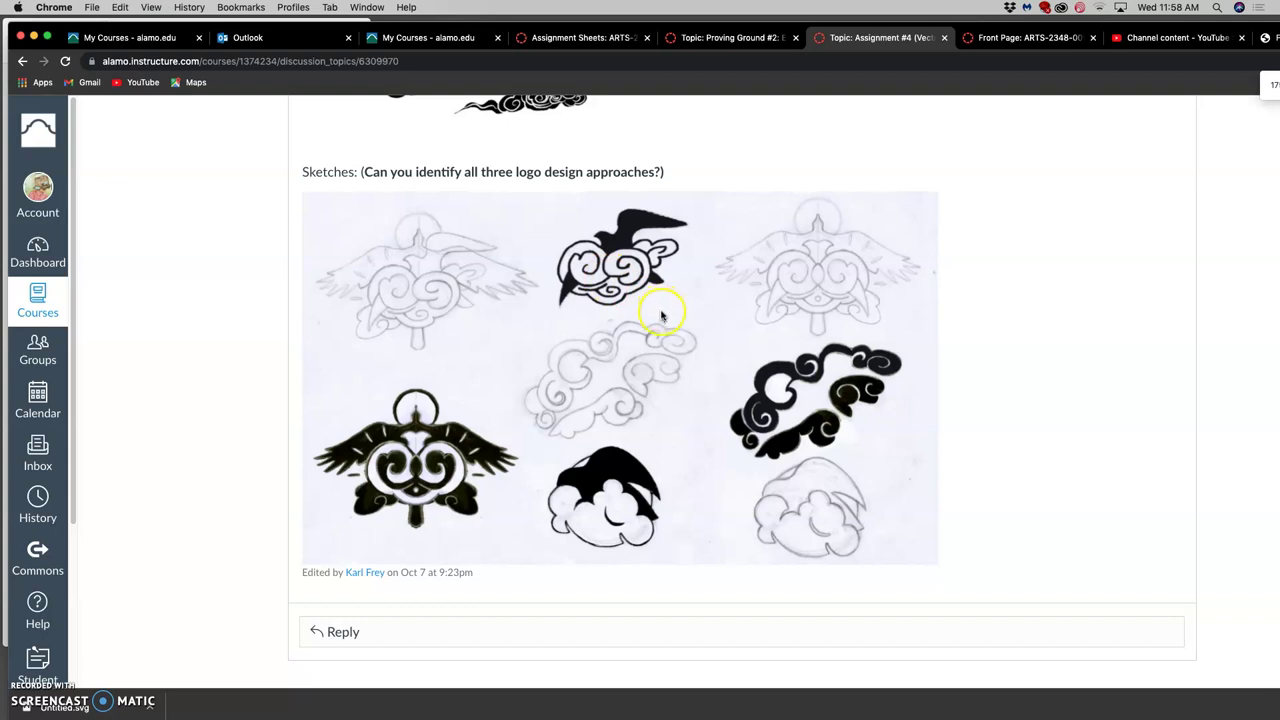
key(super+equal)
key(super+equal)
scroll(786, 350, down, 3)
key(super+minus)
key(super+minus)
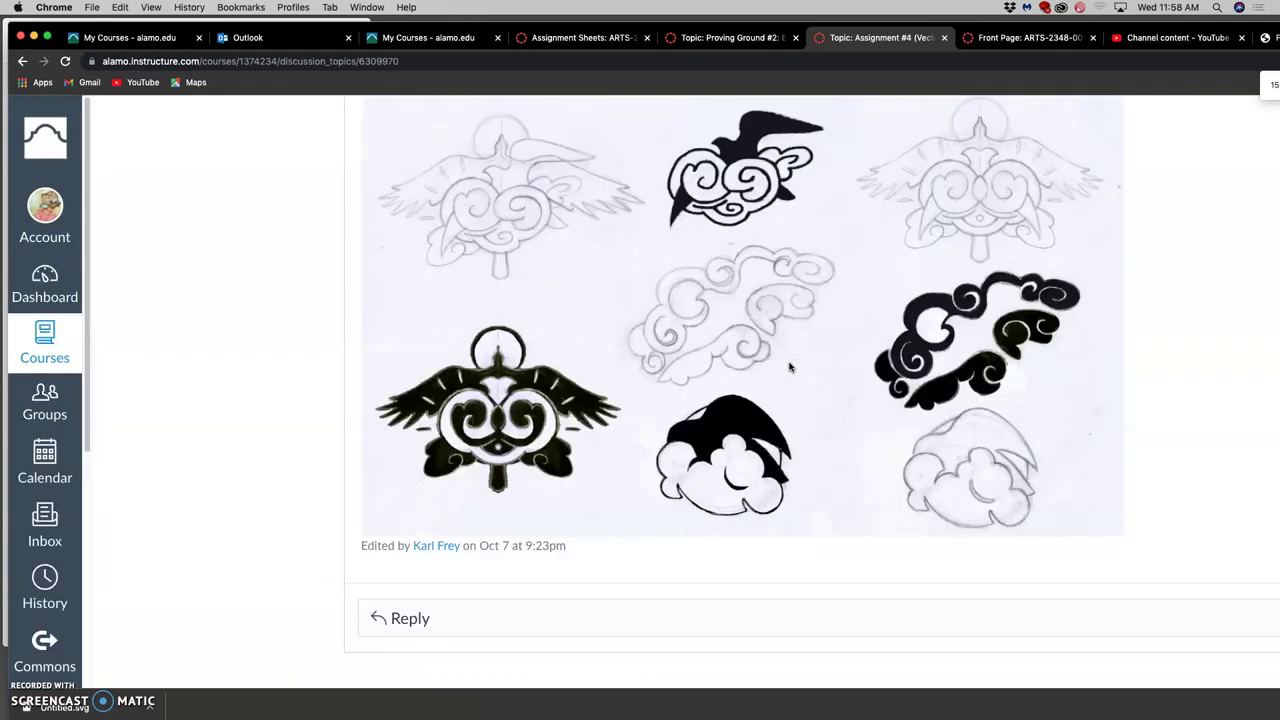
scroll(750, 350, up, 3)
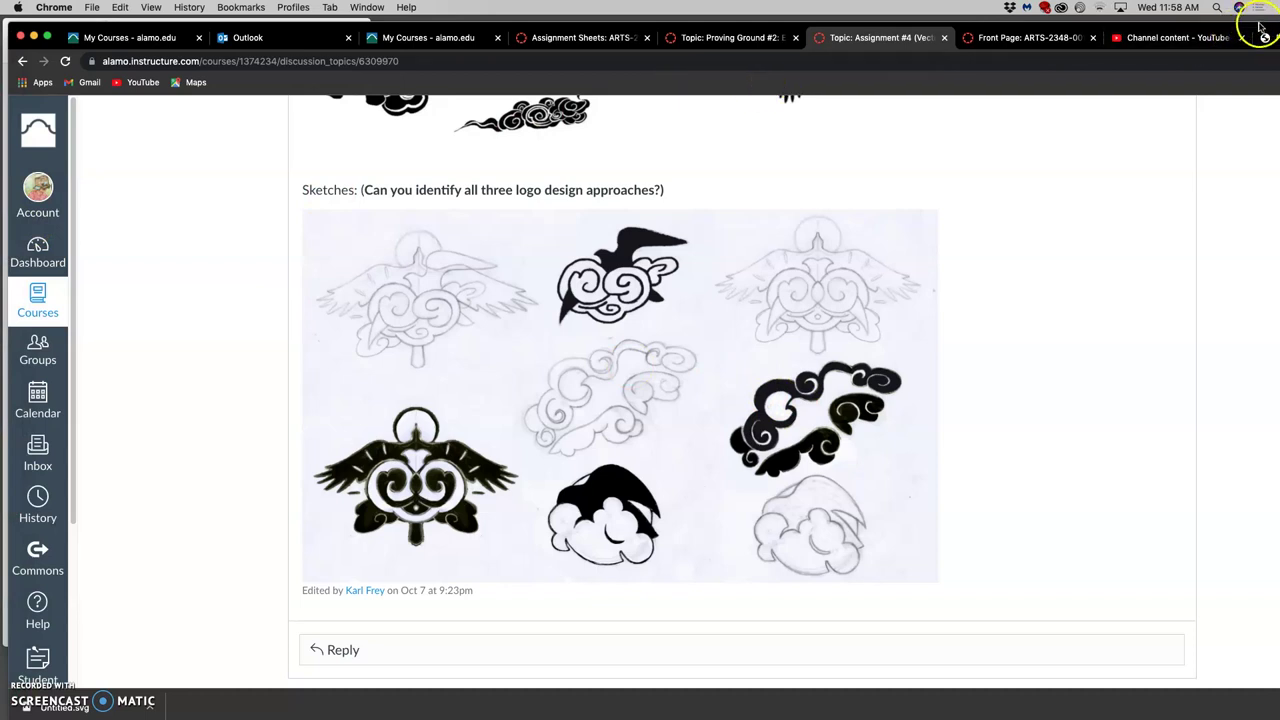
drag(1253, 27, 1245, 137)
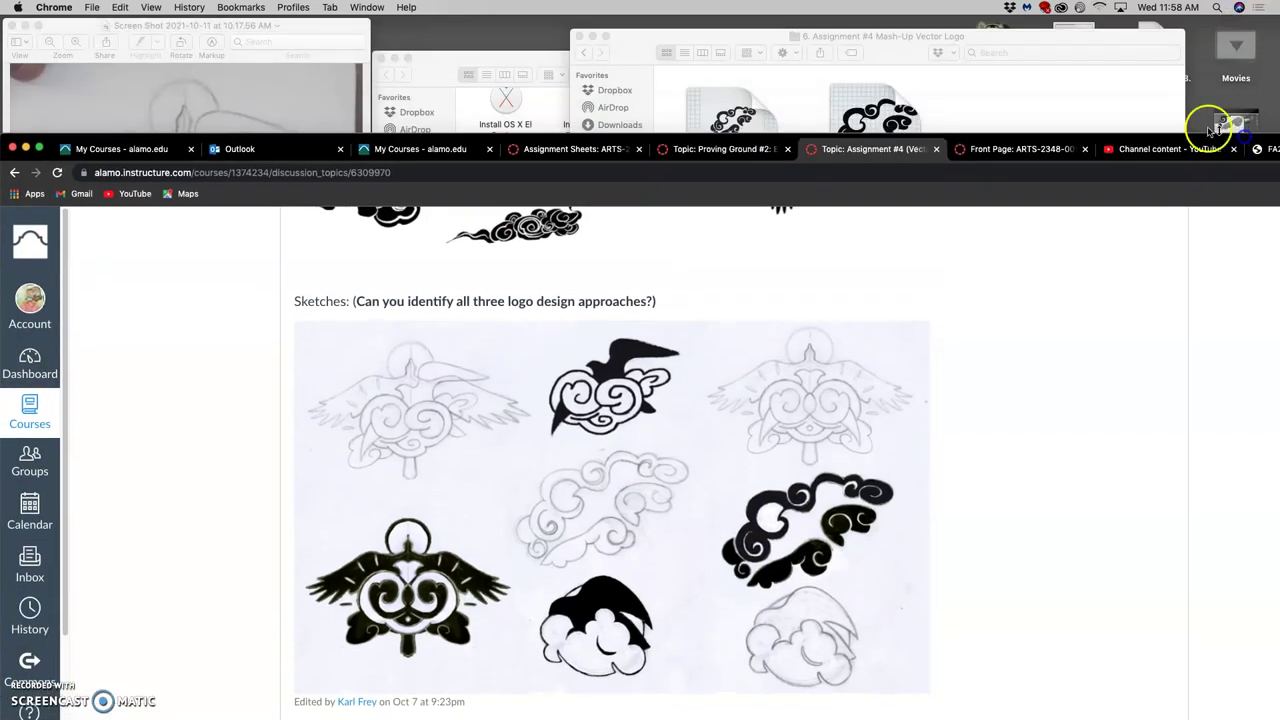
click(1086, 108)
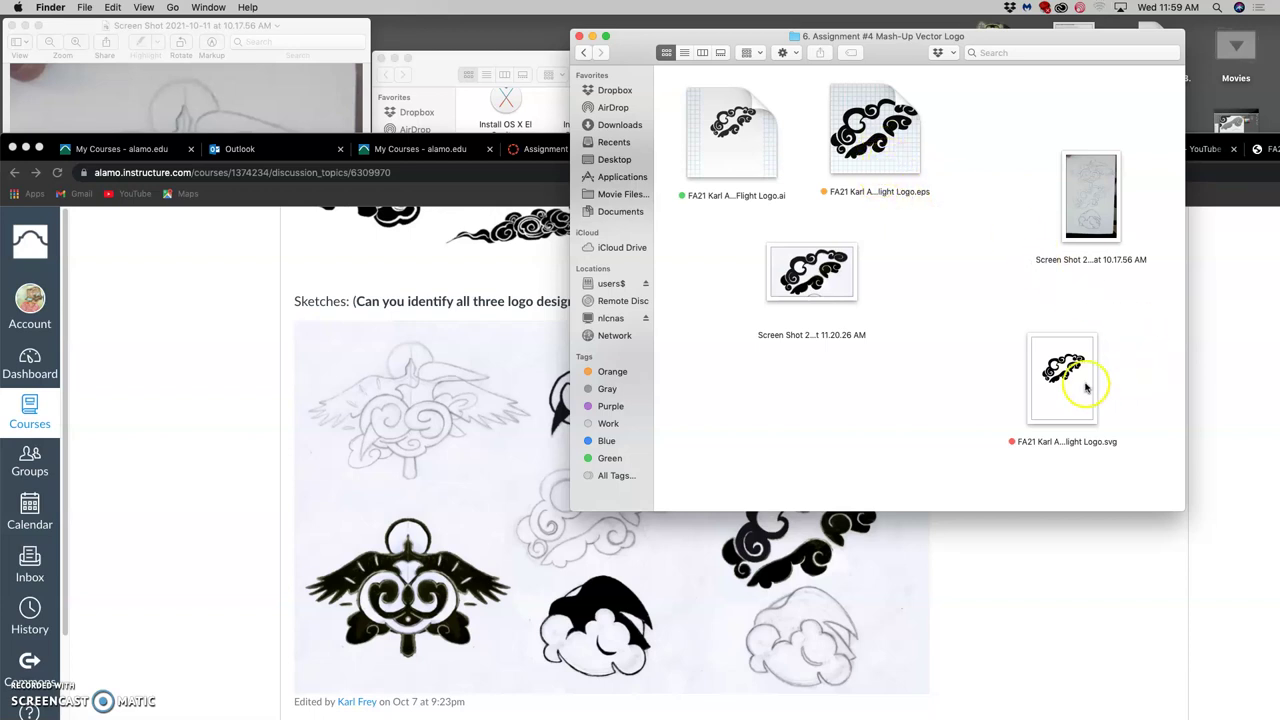
Step: Move the SVG file and the sketch screenshot together into the folder's top row
drag(1083, 389, 1006, 177)
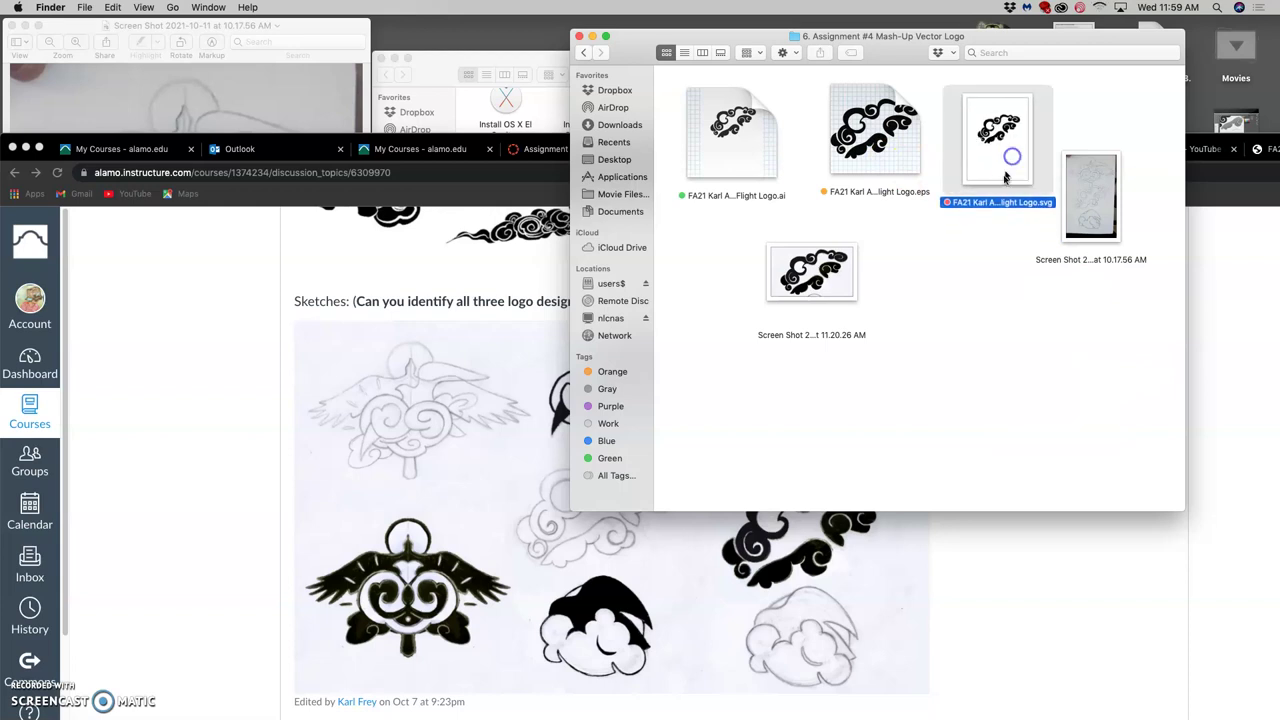
click(1209, 265)
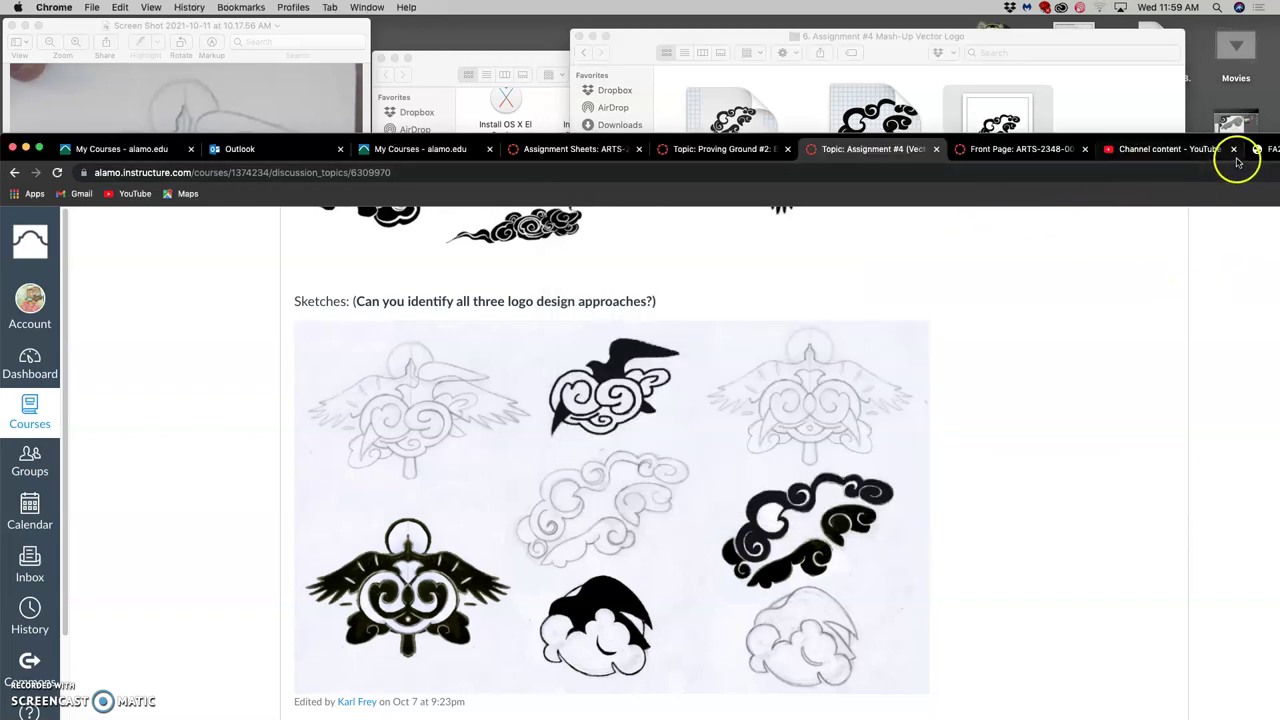
click(939, 100)
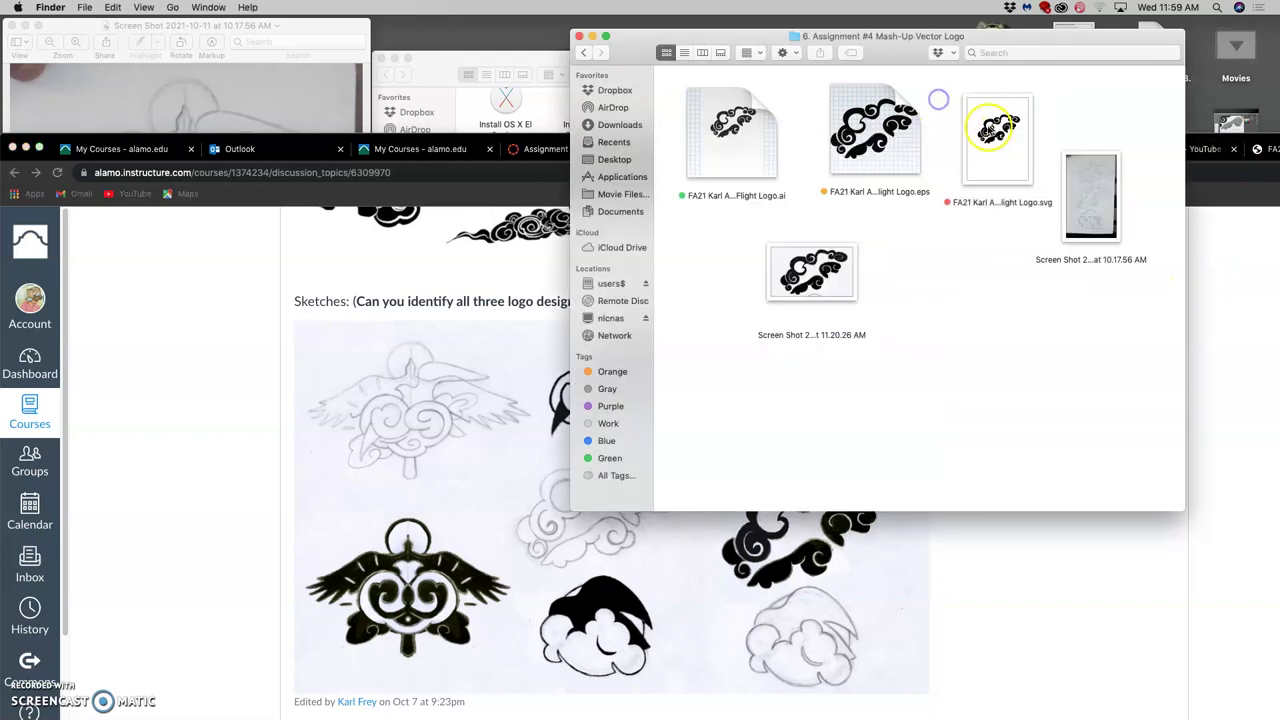
mouse_move(1066, 166)
mouse_down()
mouse_move(1078, 150)
mouse_move(1079, 175)
mouse_up()
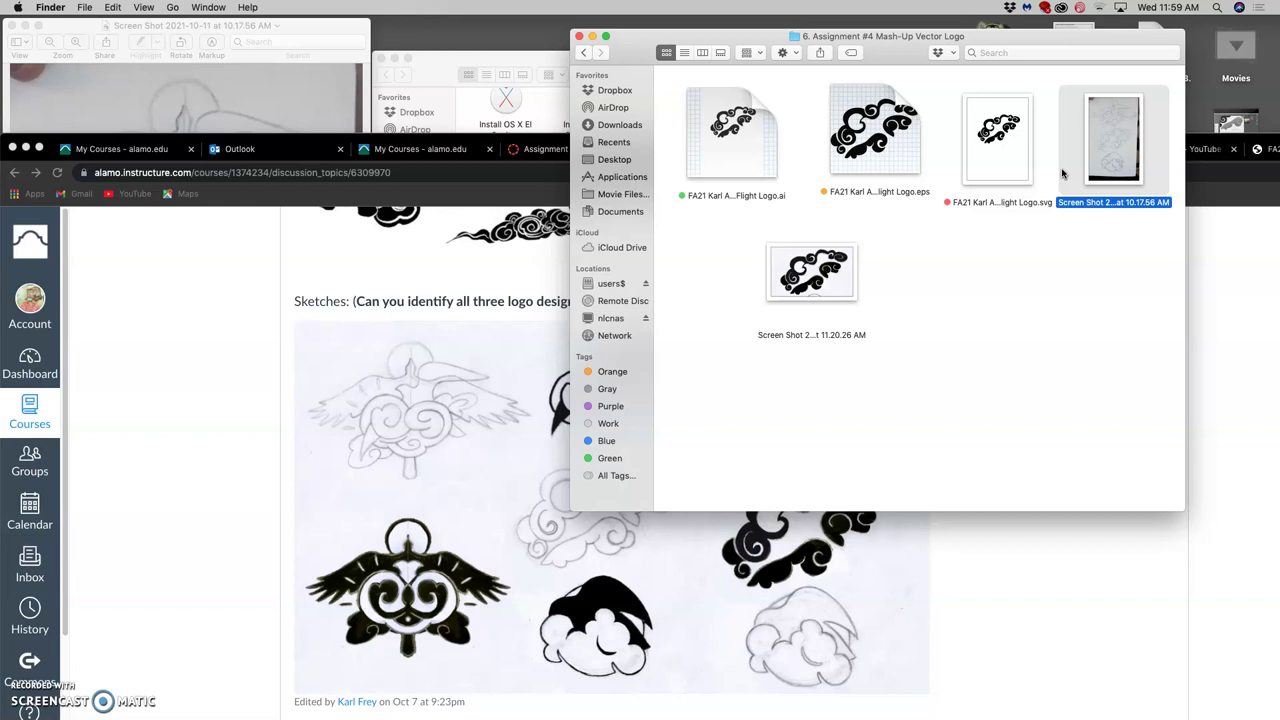
Step: Drag the AI, SVG and screenshot files into a bottom row and minimize Chrome
click(1007, 260)
click(900, 193)
drag(742, 158, 716, 410)
drag(993, 162, 920, 410)
drag(1105, 165, 1068, 418)
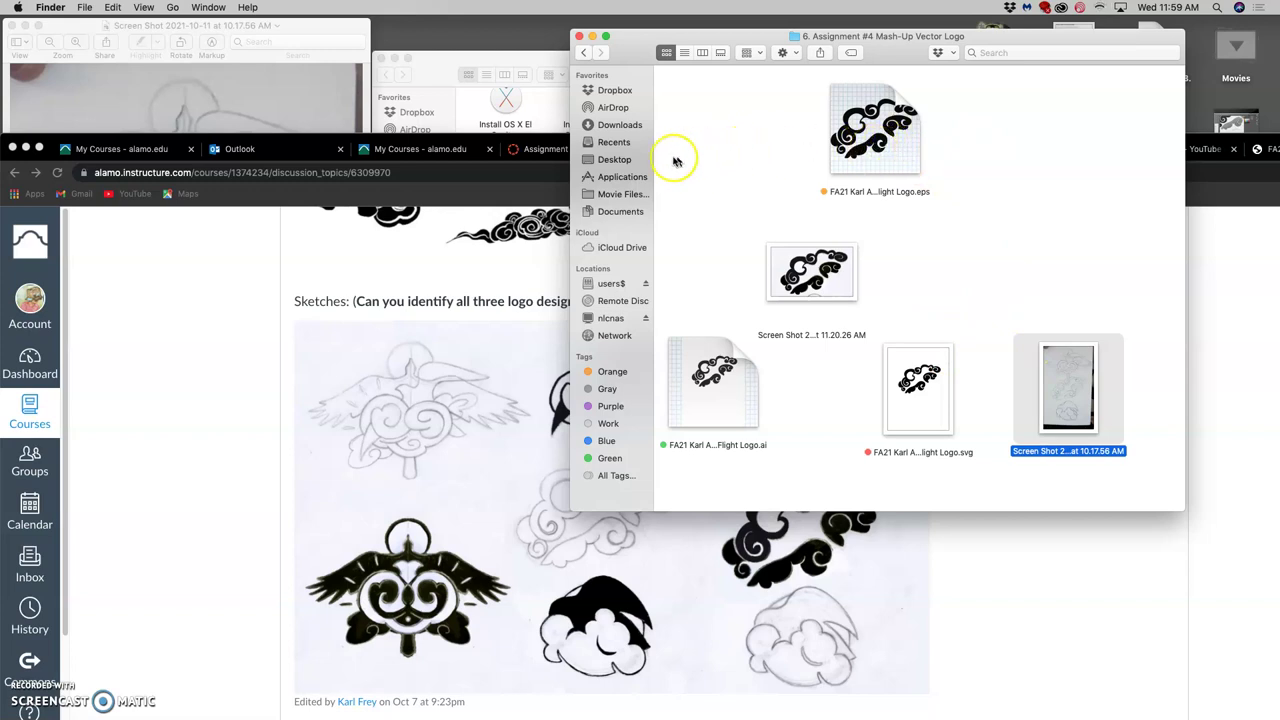
click(27, 149)
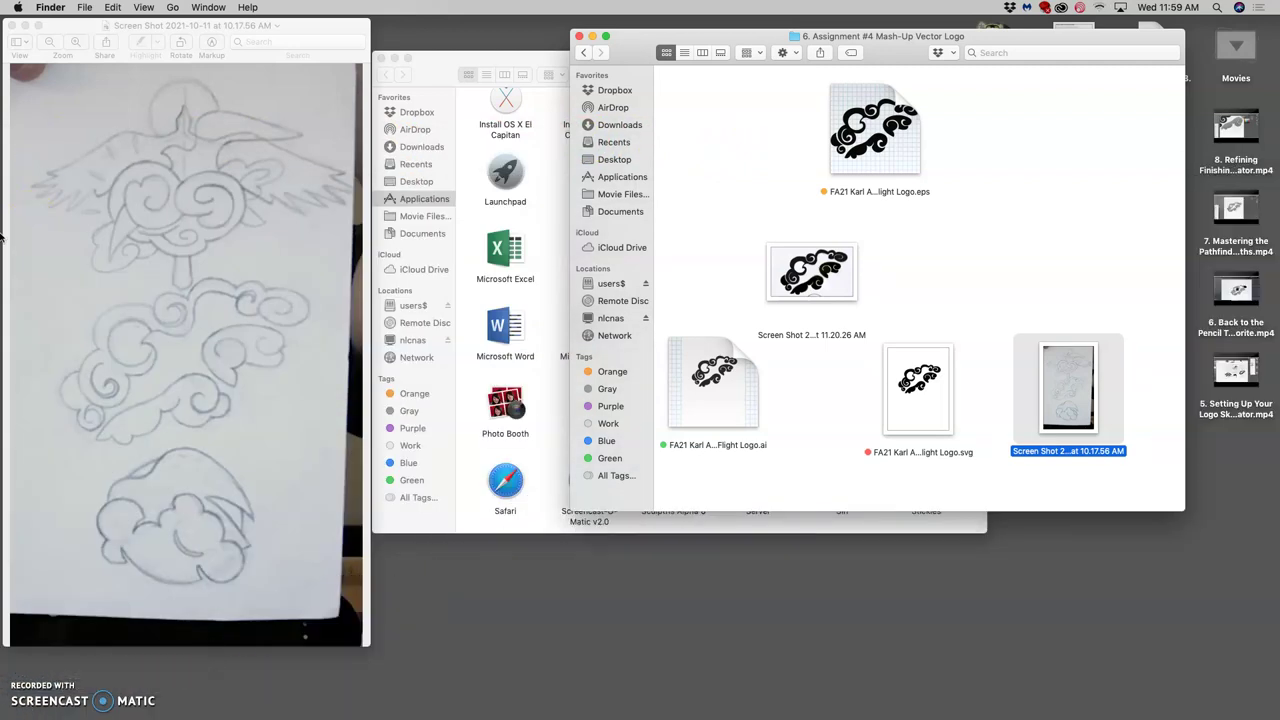
Step: Launch Adobe Photoshop 2021 from the Dock to reach its Home screen
mouse_move(3, 230)
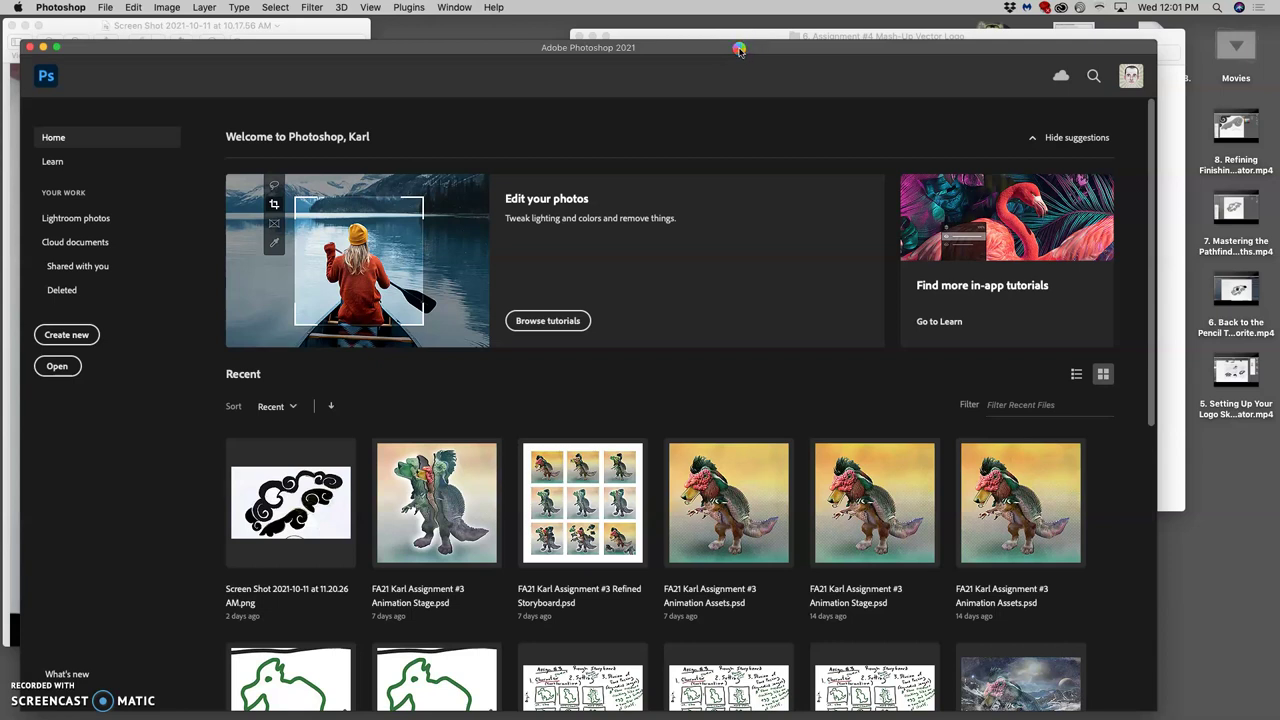
Step: Create a new Untitled-1 landscape document, 10 × 8 inches at 350 pixels/inch
drag(737, 52, 752, 31)
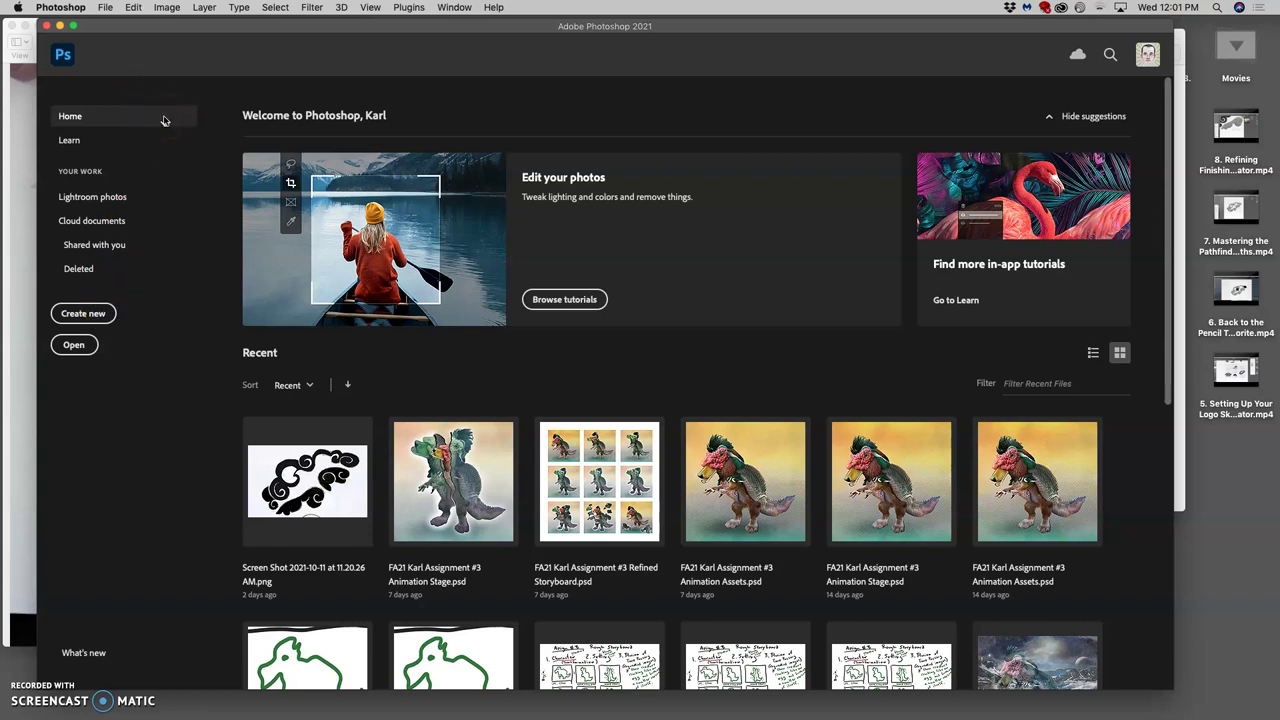
click(92, 315)
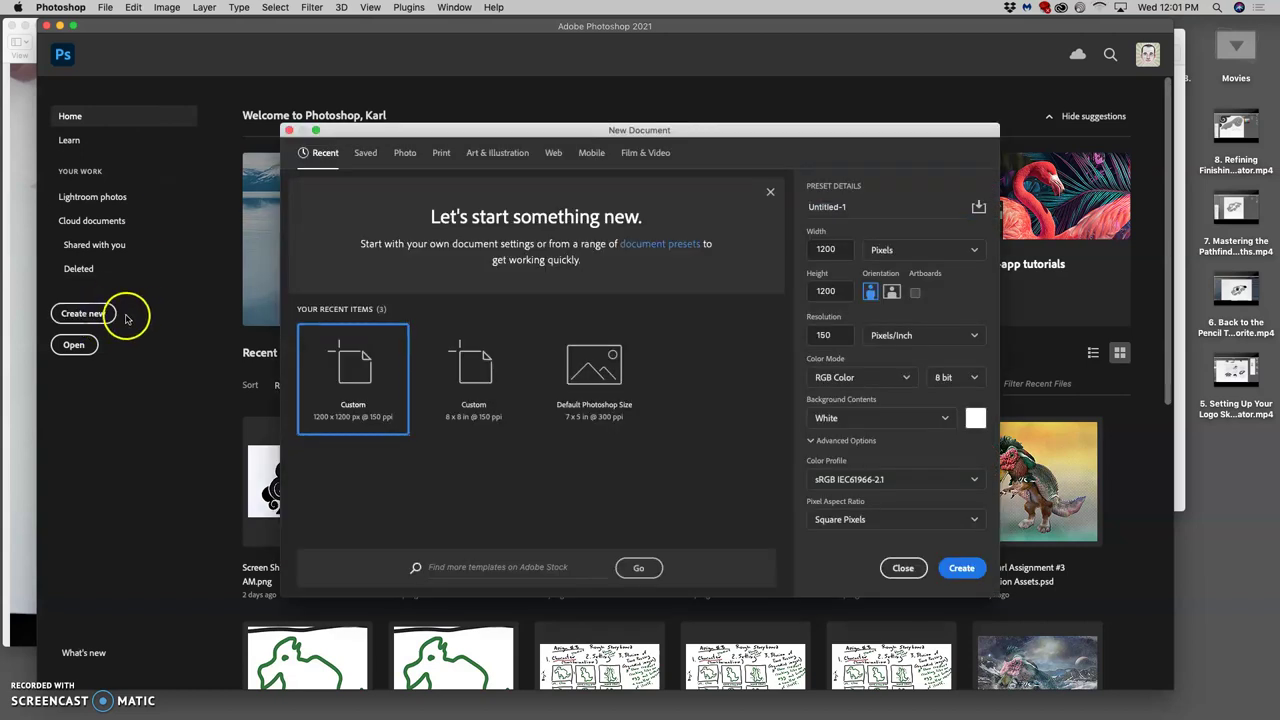
click(882, 250)
click(883, 298)
double_click(835, 250)
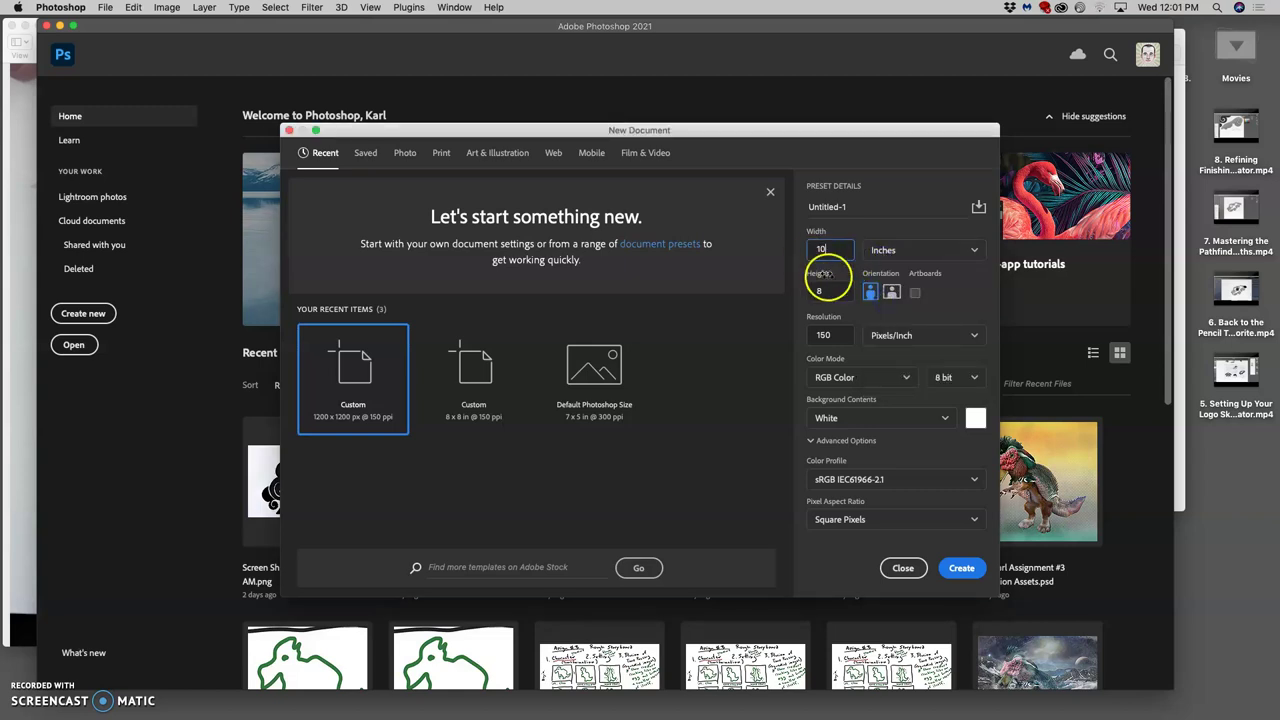
click(822, 291)
click(824, 275)
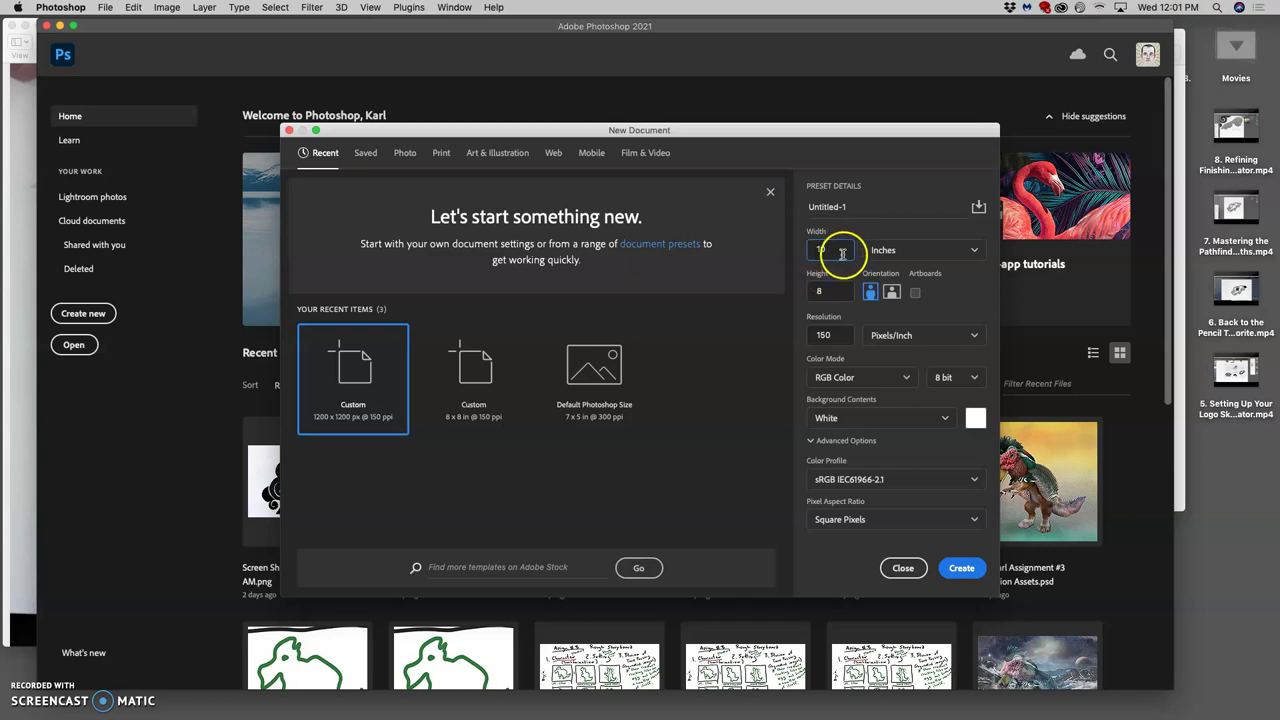
click(1180, 207)
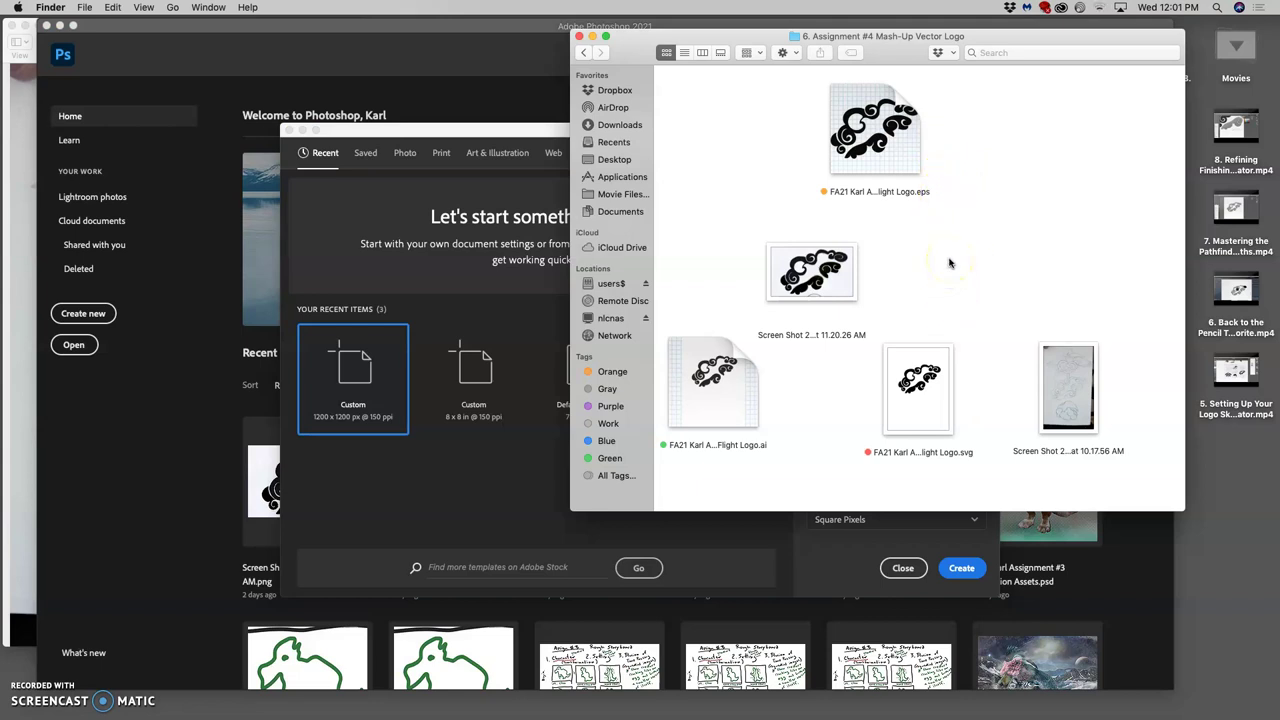
click(511, 128)
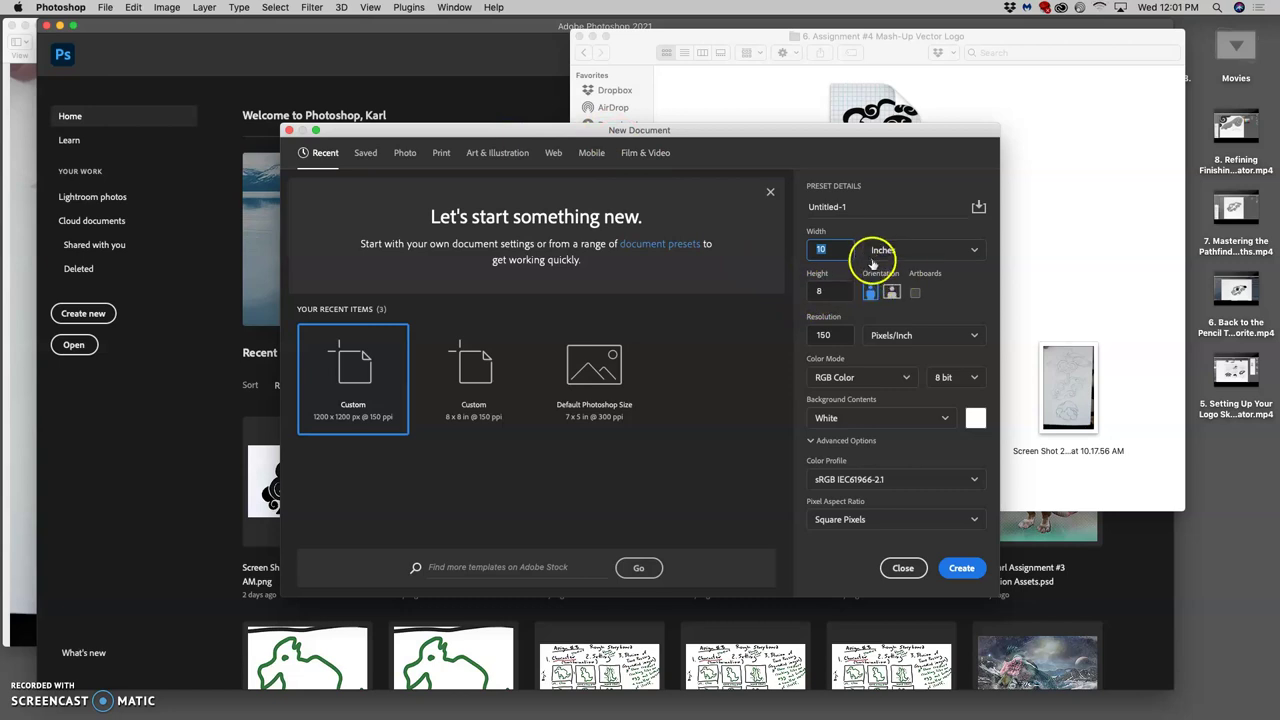
double_click(822, 335)
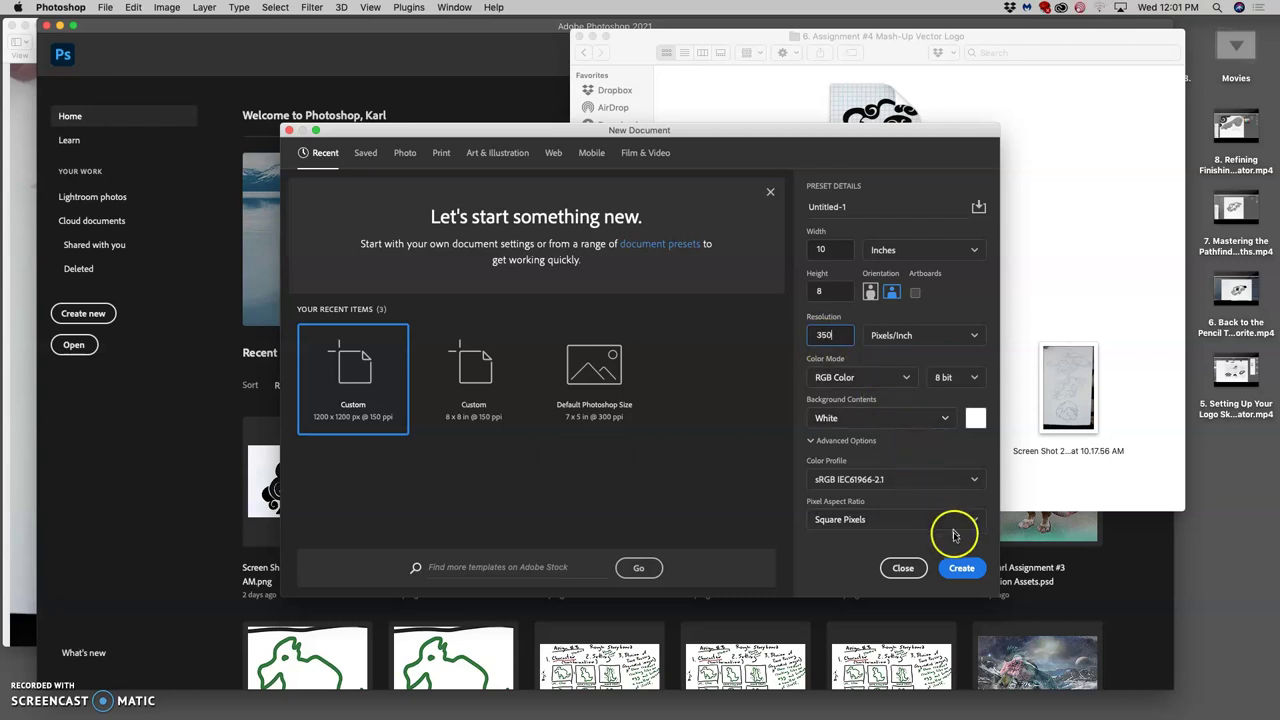
click(972, 575)
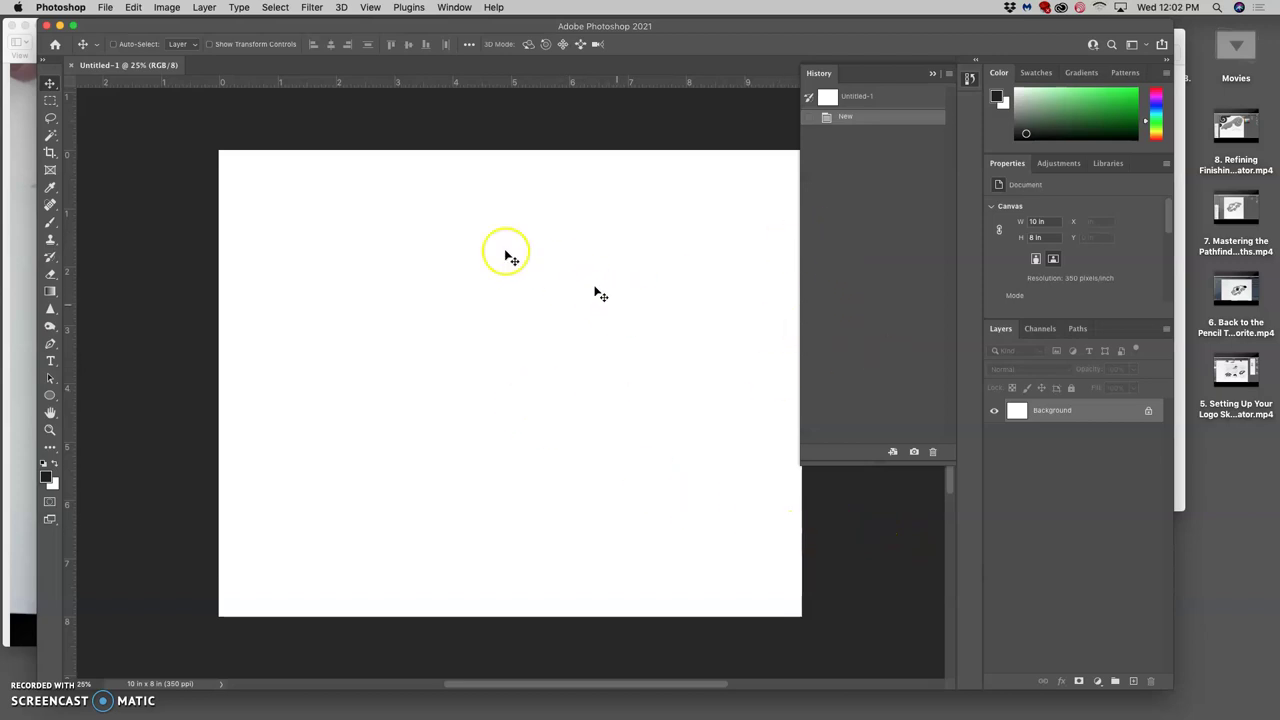
scroll(510, 258, right, 2)
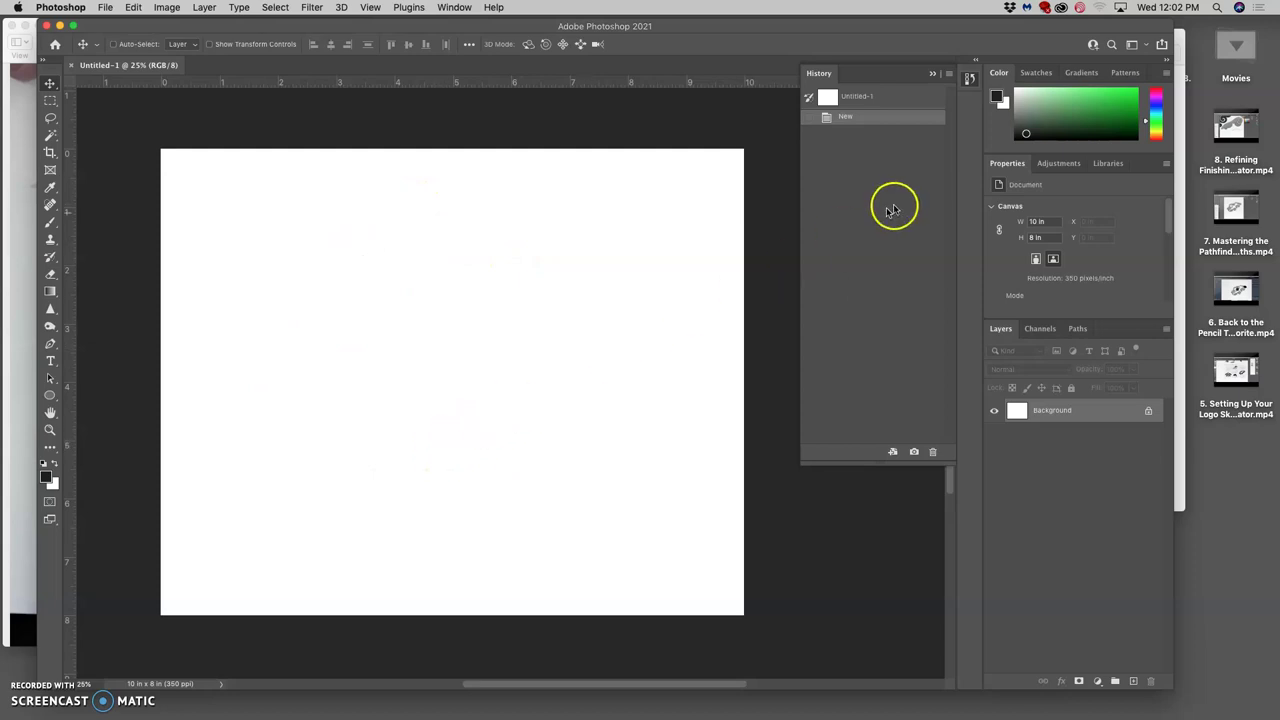
click(1178, 124)
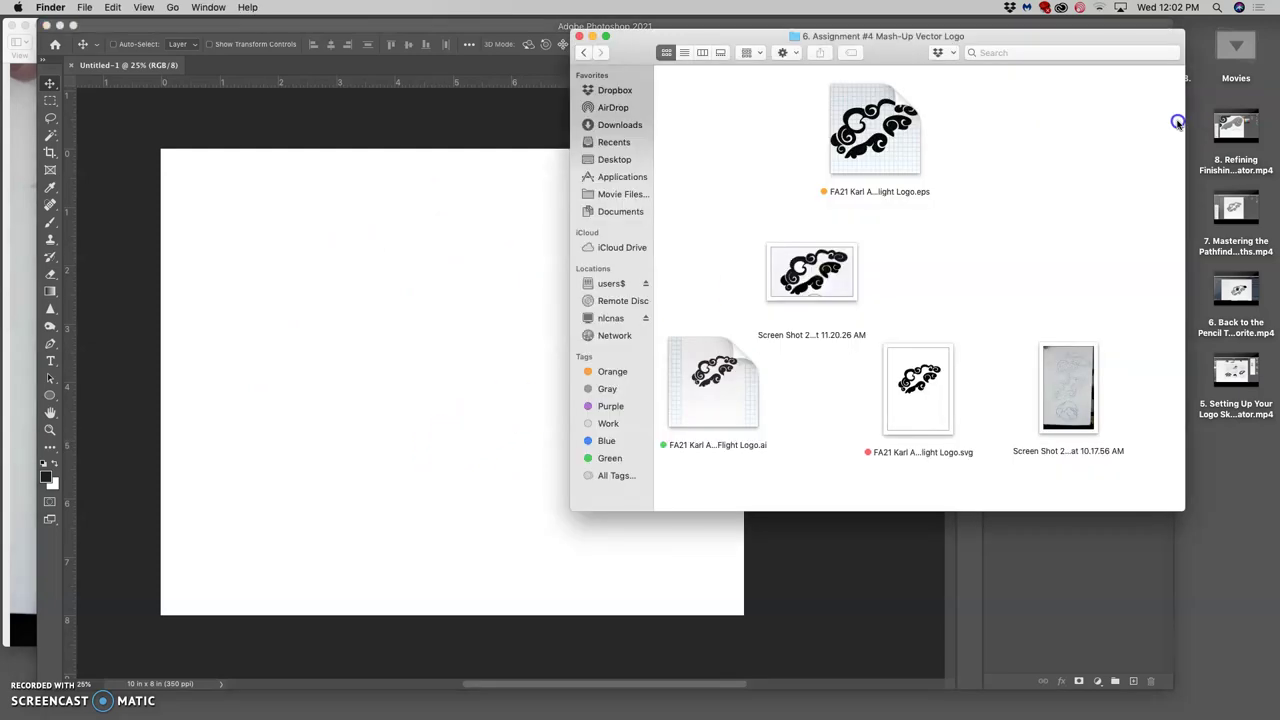
click(886, 138)
right_click(886, 136)
mouse_move(919, 157)
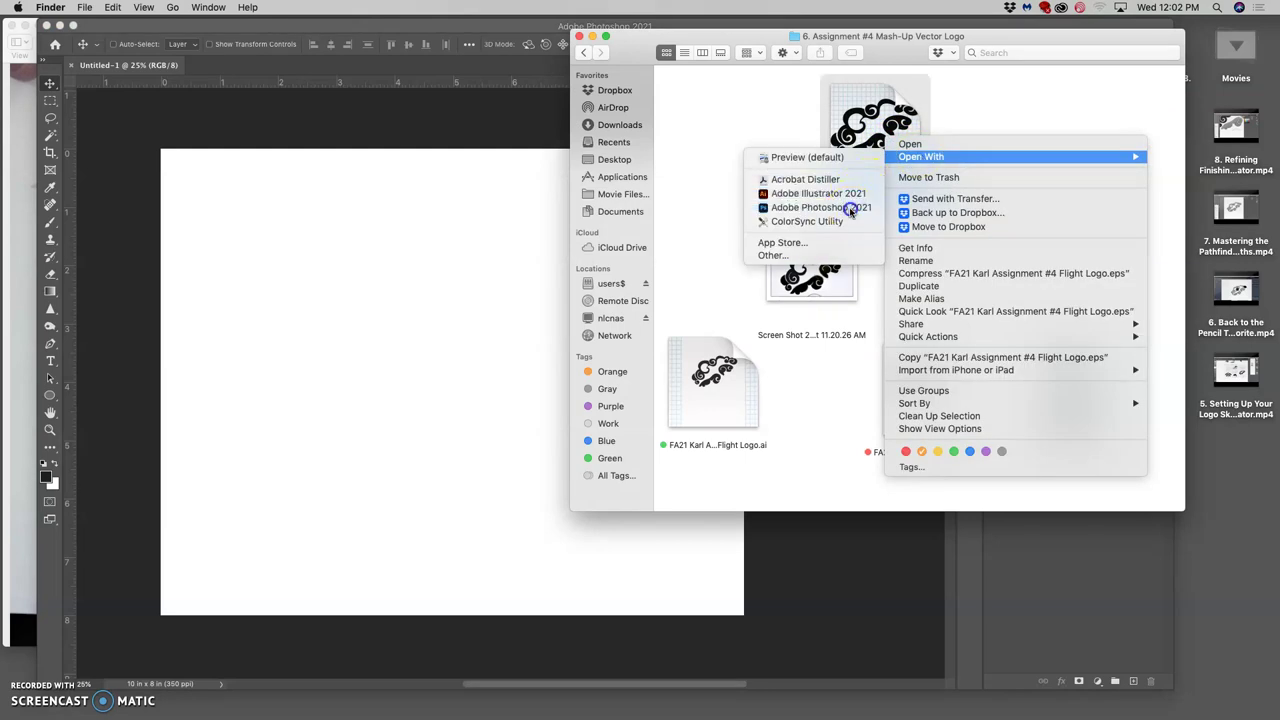
click(850, 209)
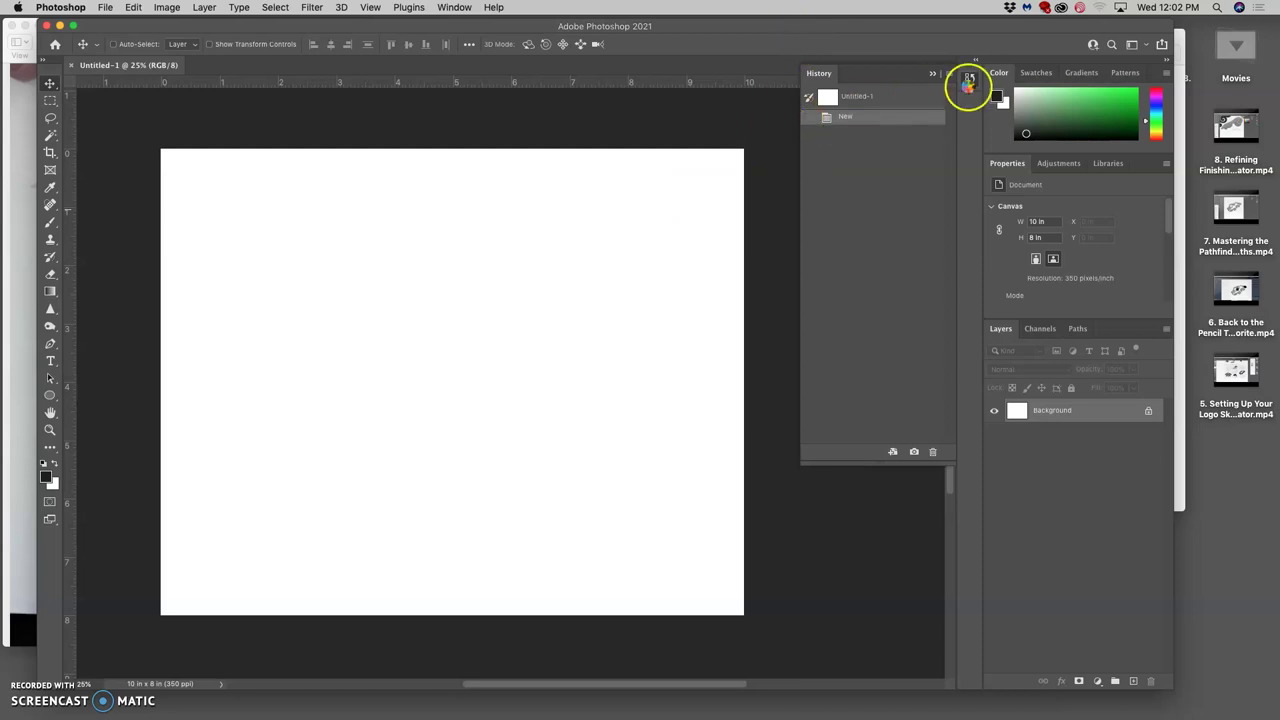
click(1180, 76)
drag(900, 130, 479, 322)
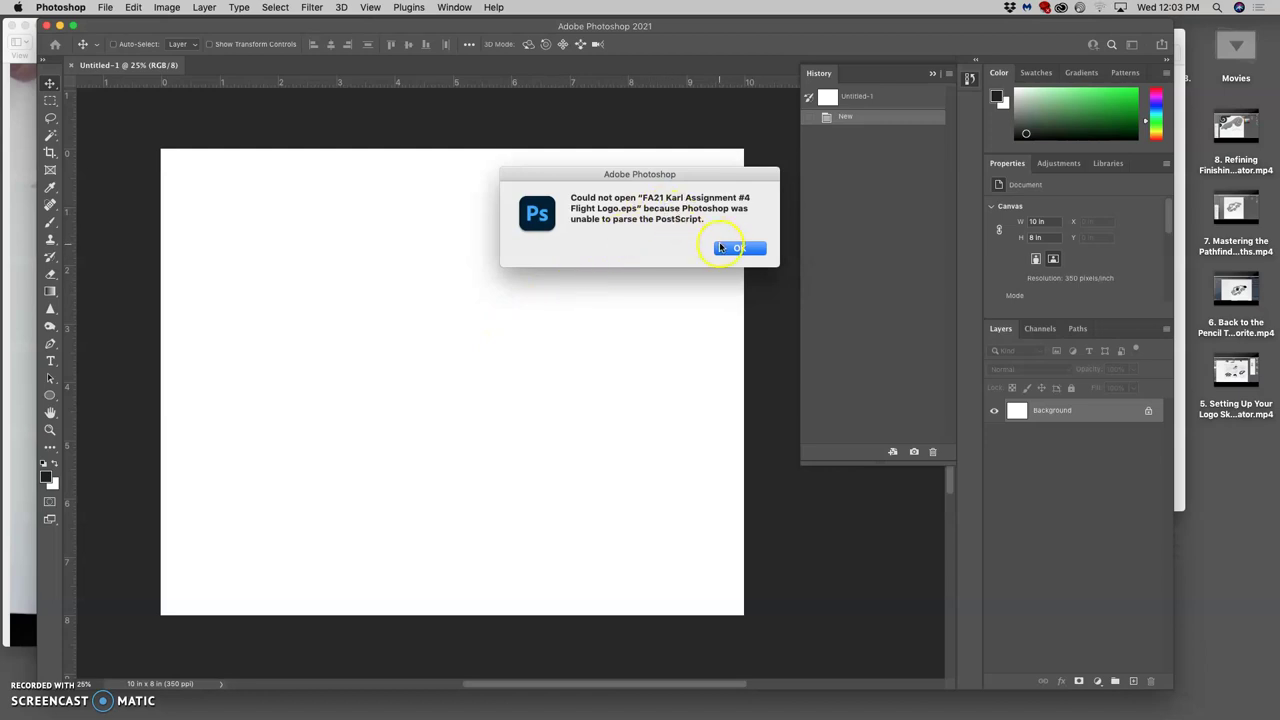
click(730, 248)
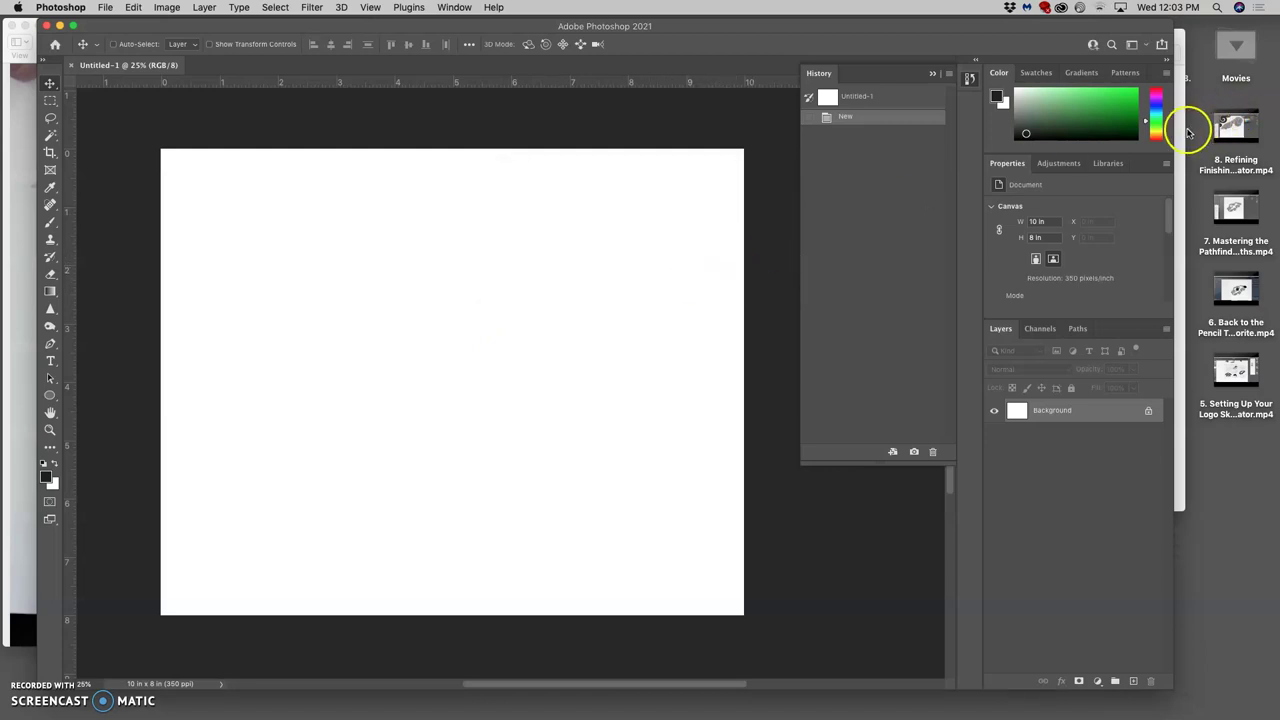
Step: Drag the black swirl cloud logo EPS file from Finder onto the canvas
click(1187, 133)
drag(894, 136, 476, 307)
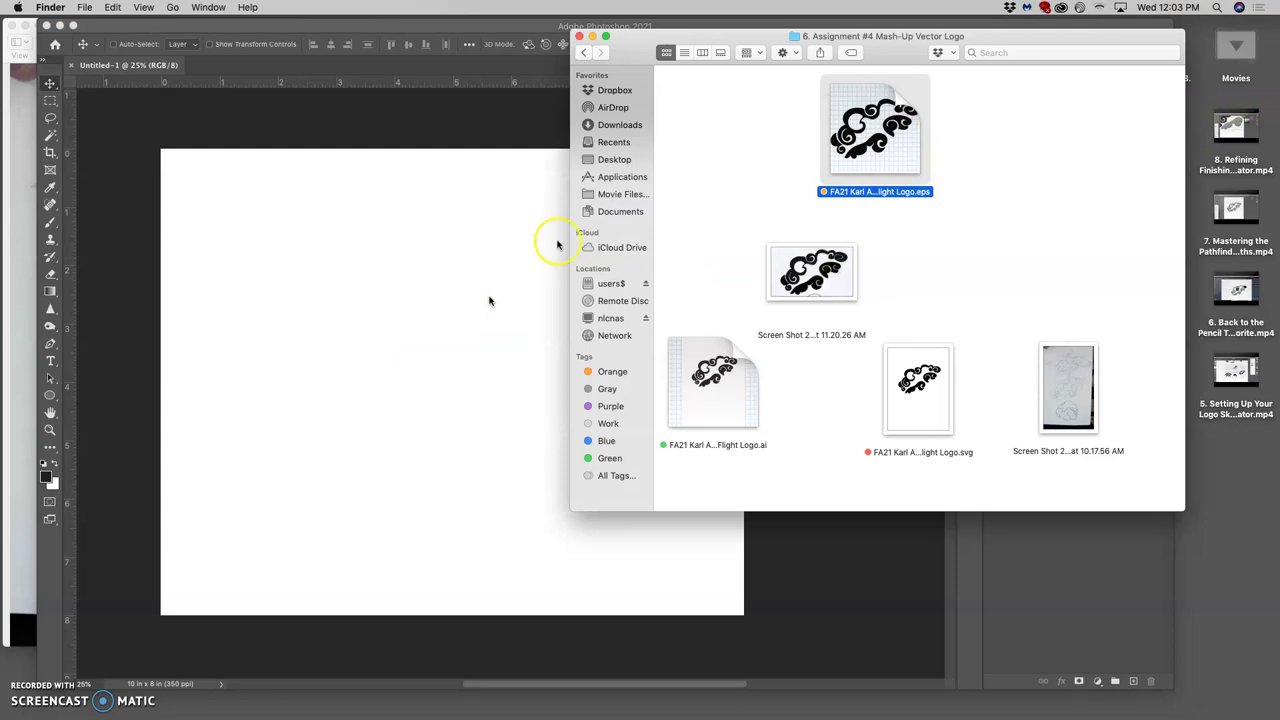
drag(634, 52, 814, 174)
click(700, 277)
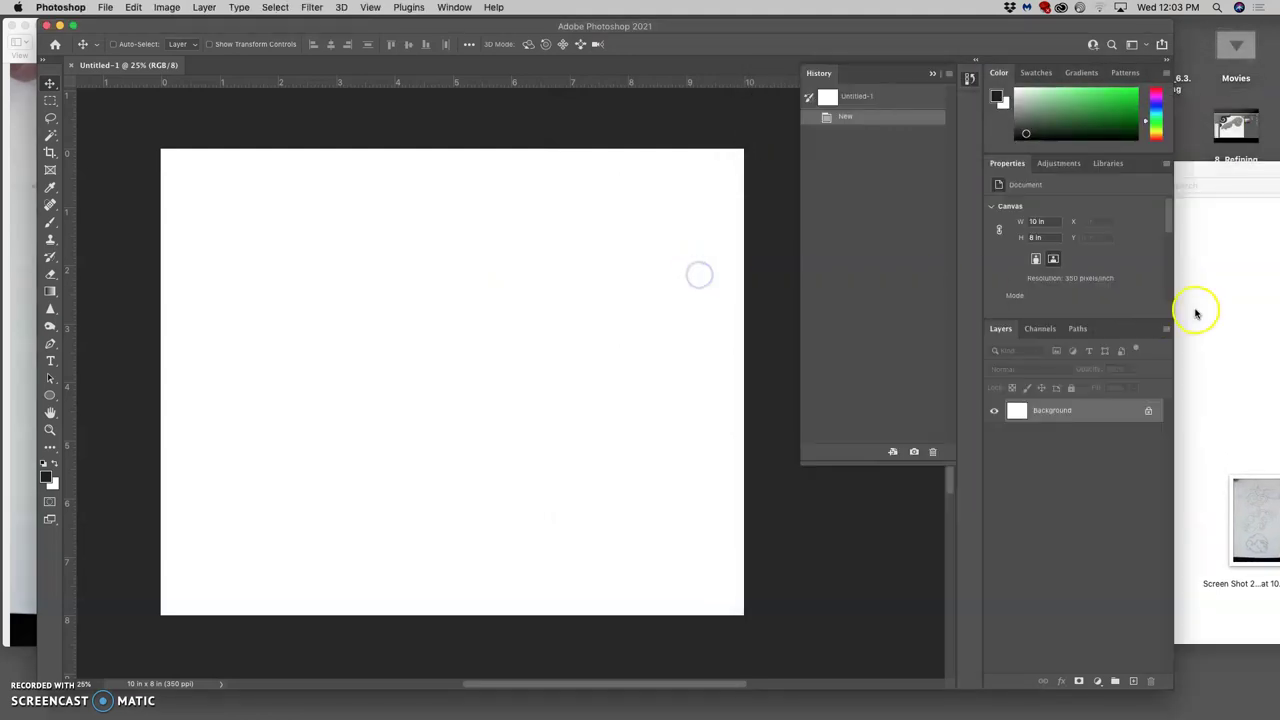
click(1199, 313)
drag(1065, 262, 528, 368)
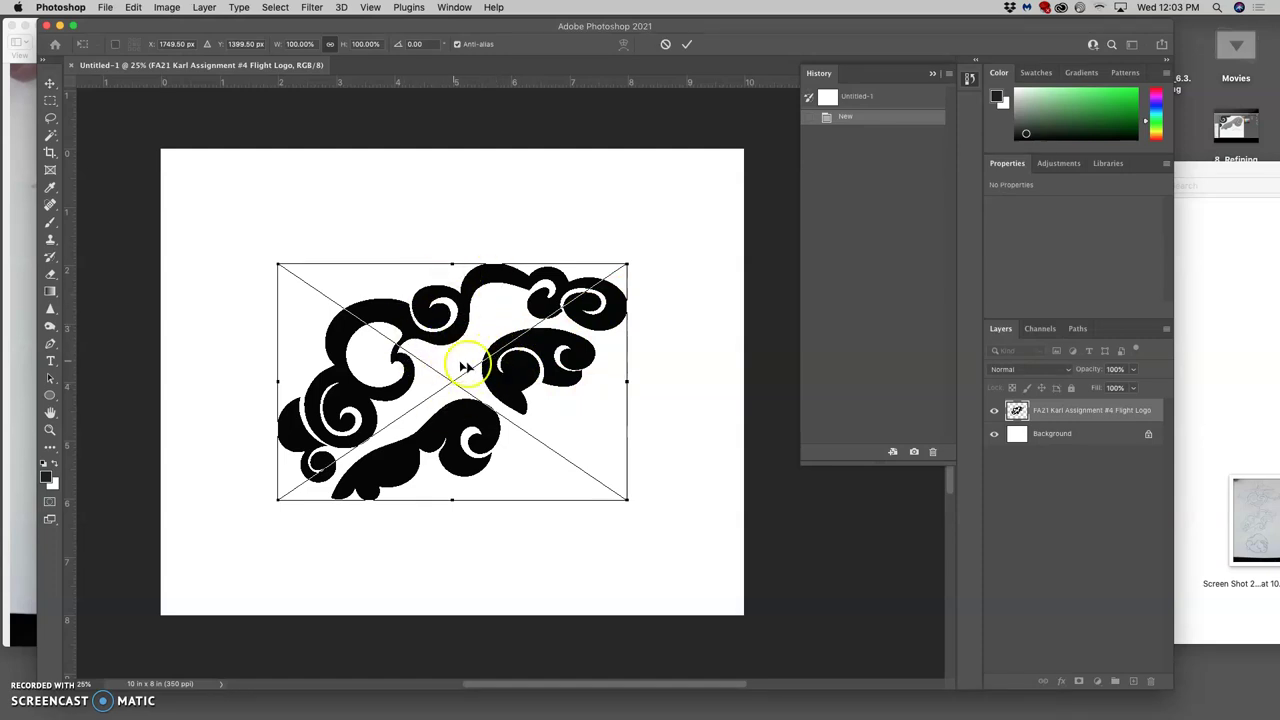
Step: Zoom in to inspect the logo's edge pixels, then zoom back out to the whole page
key(super+equal)
key(super+equal)
key(super+equal)
key(super+equal)
key(super+equal)
key(super+equal)
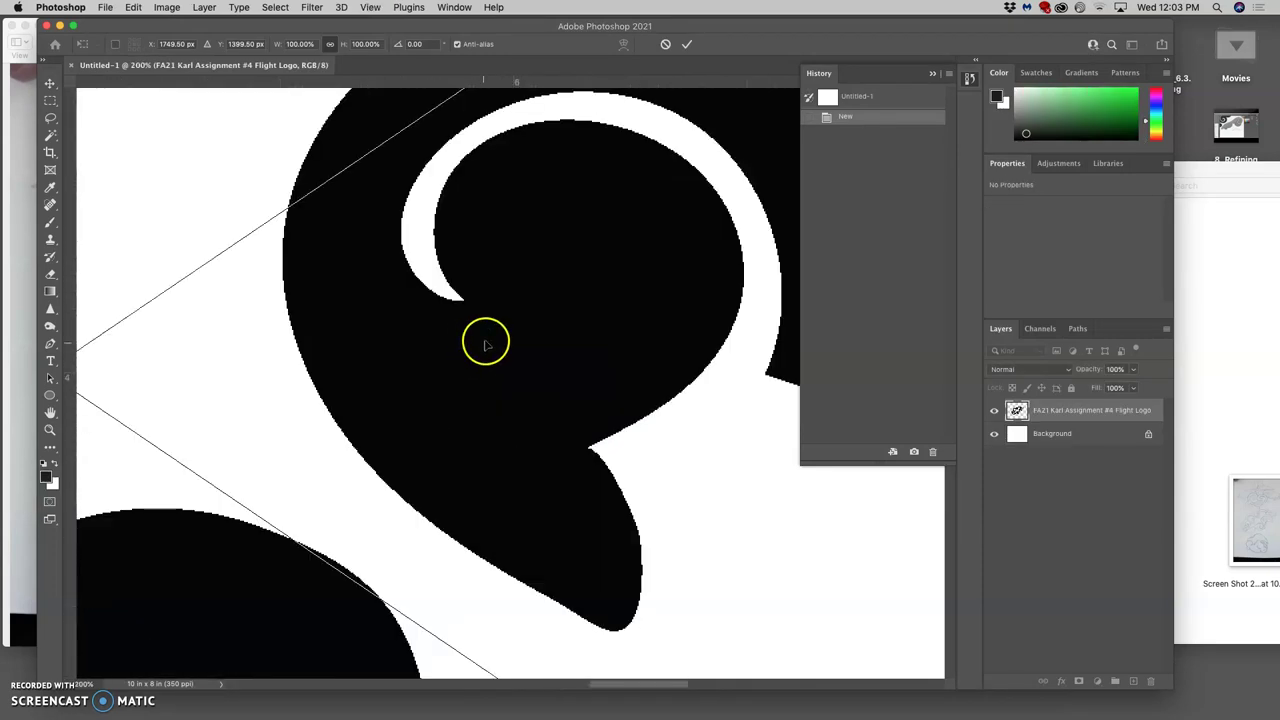
key(super+equal)
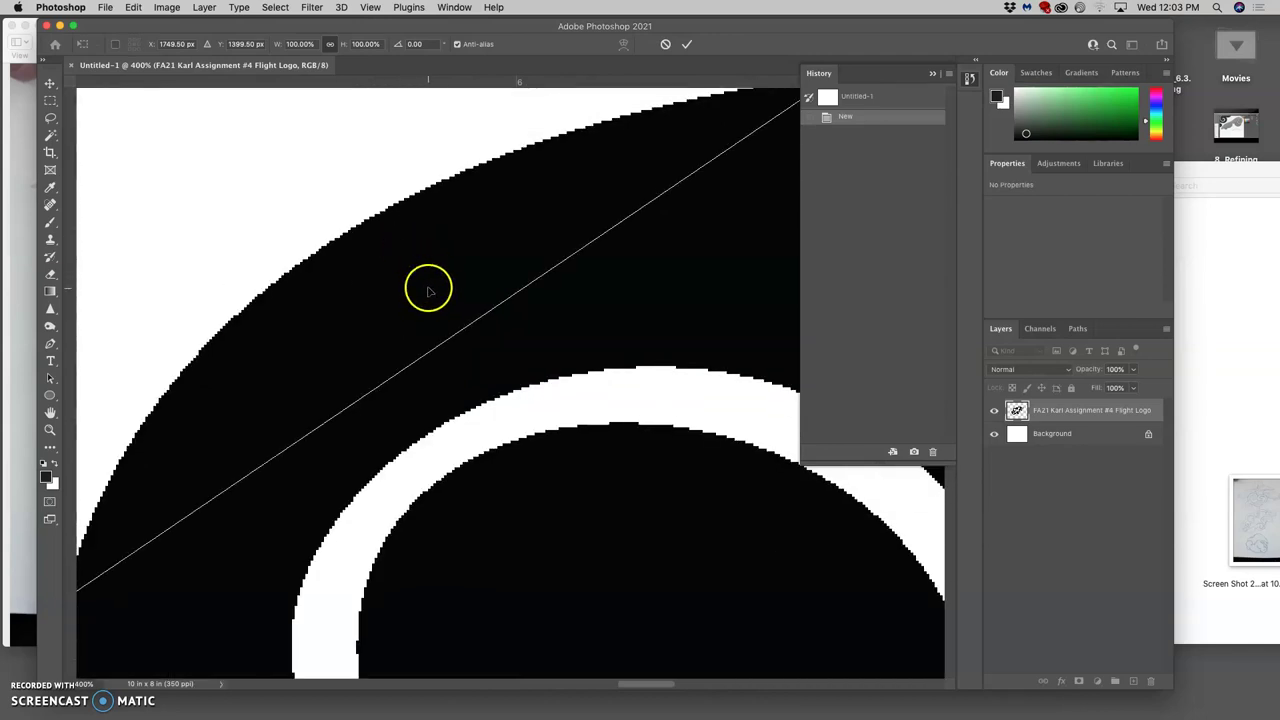
key(super+equal)
key(super+equal)
key(super+equal)
key(super+equal)
key(super+equal)
key(super+equal)
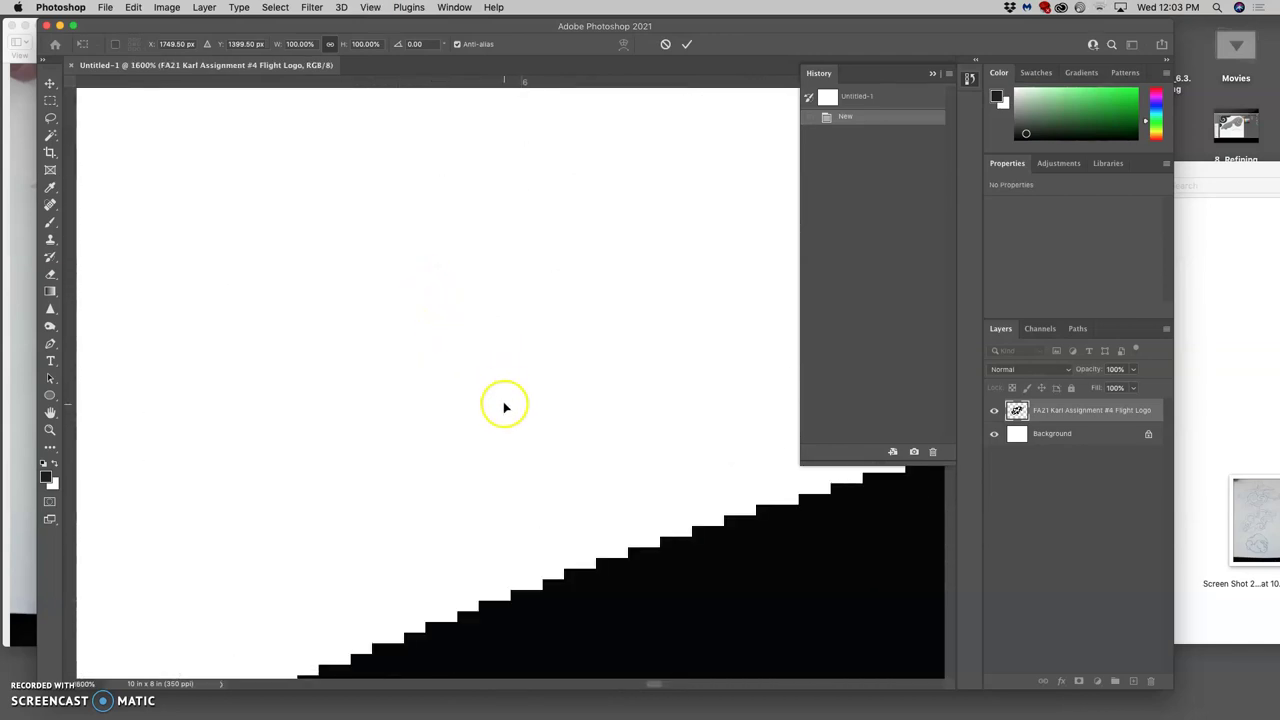
scroll(504, 407, down, 5)
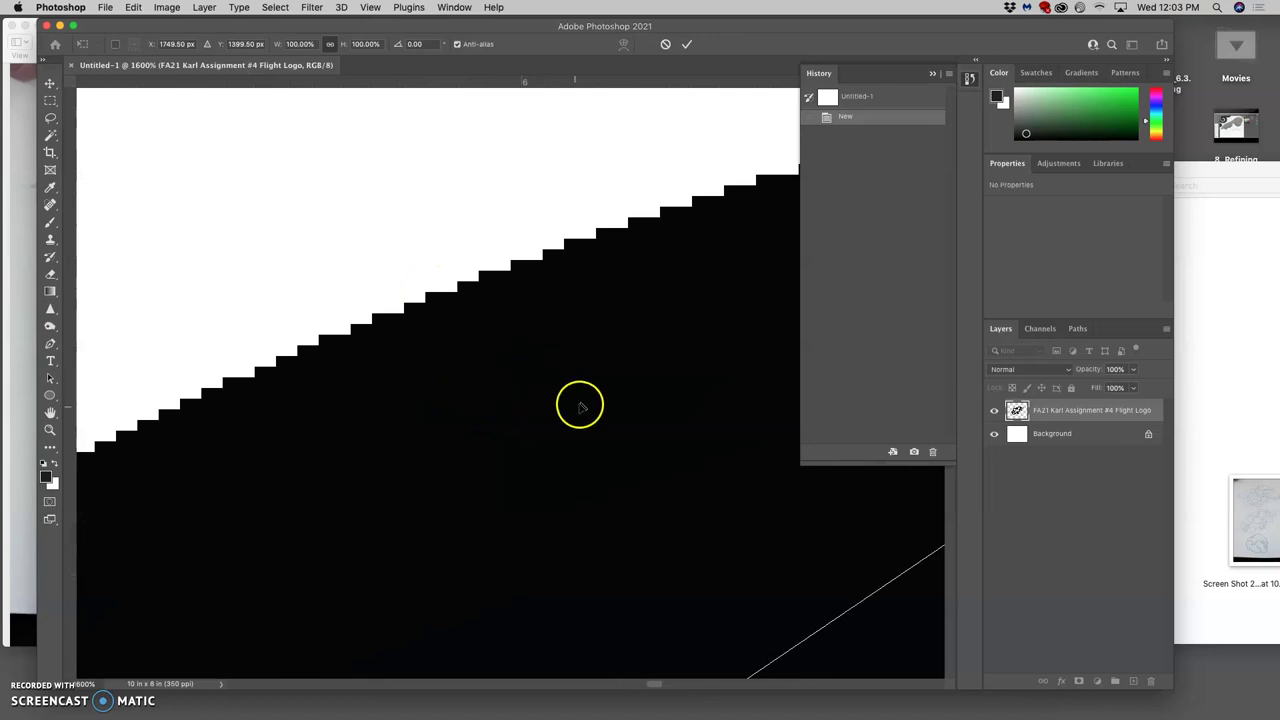
key(super+minus)
key(super+minus)
key(super+minus)
key(super+minus)
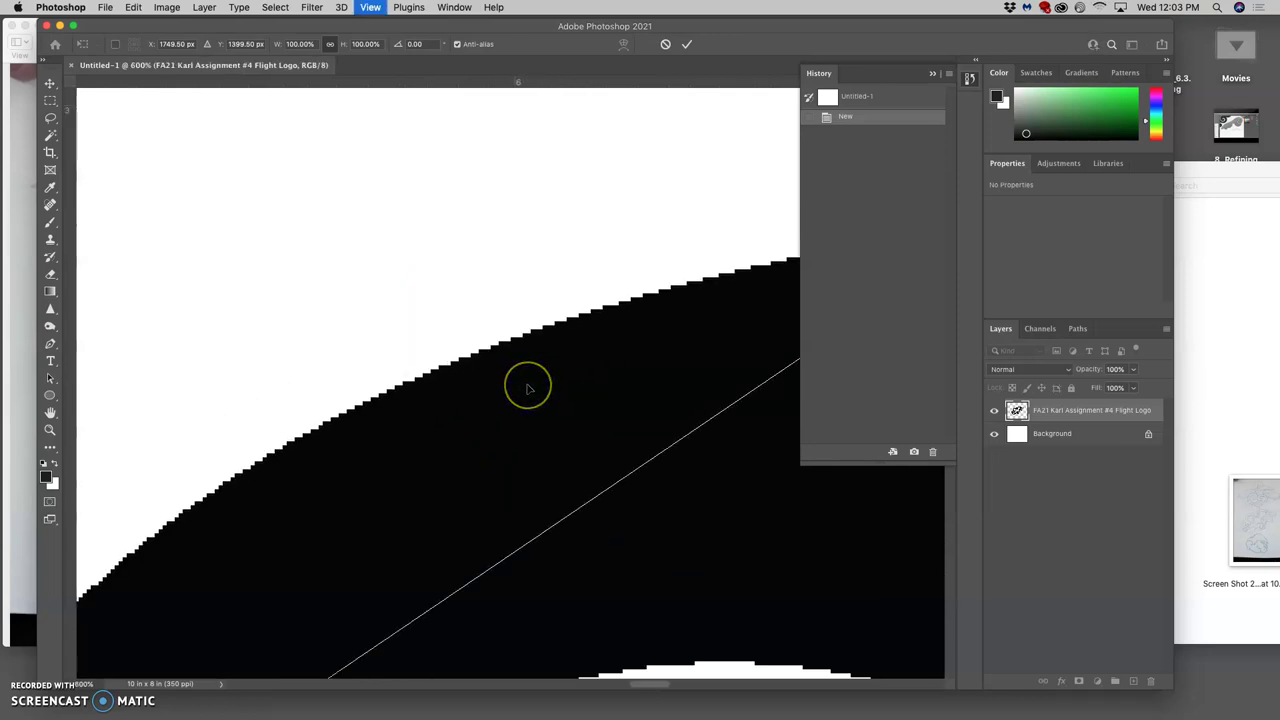
key(super+minus)
key(super+minus)
key(super+minus)
key(super+minus)
key(super+minus)
key(super+minus)
key(super+minus)
key(super+minus)
key(super+minus)
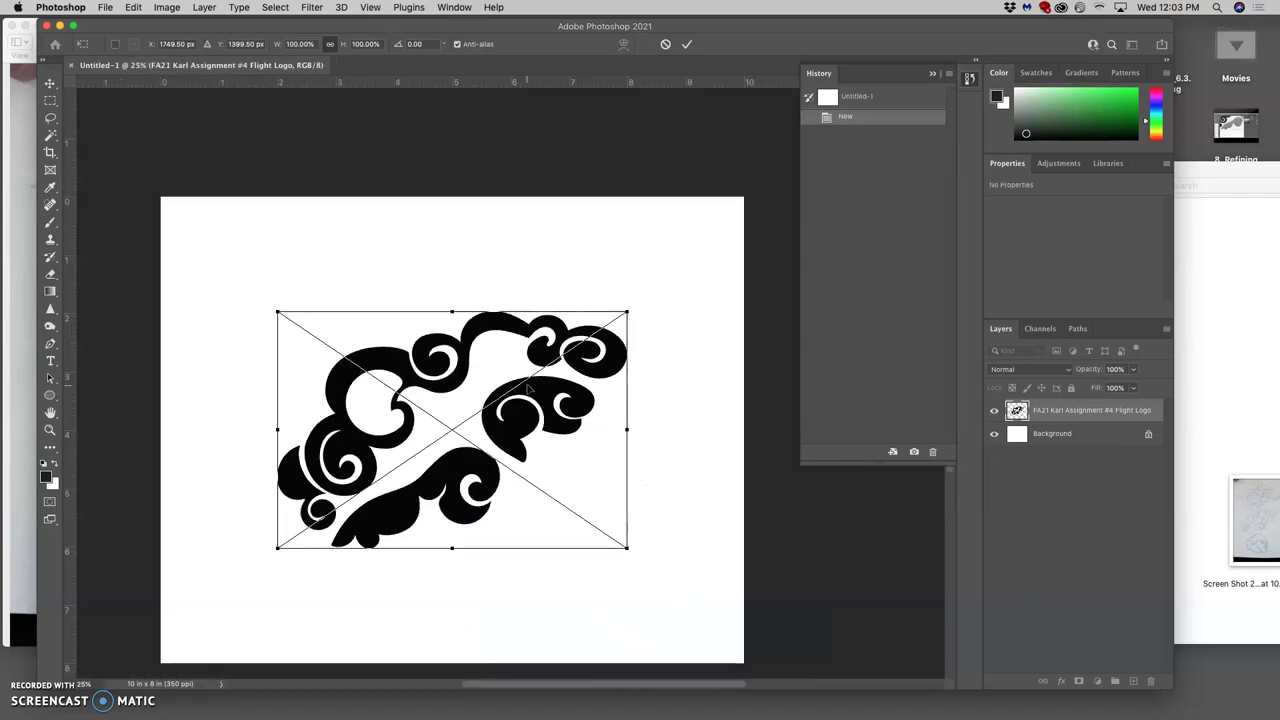
key(super+minus)
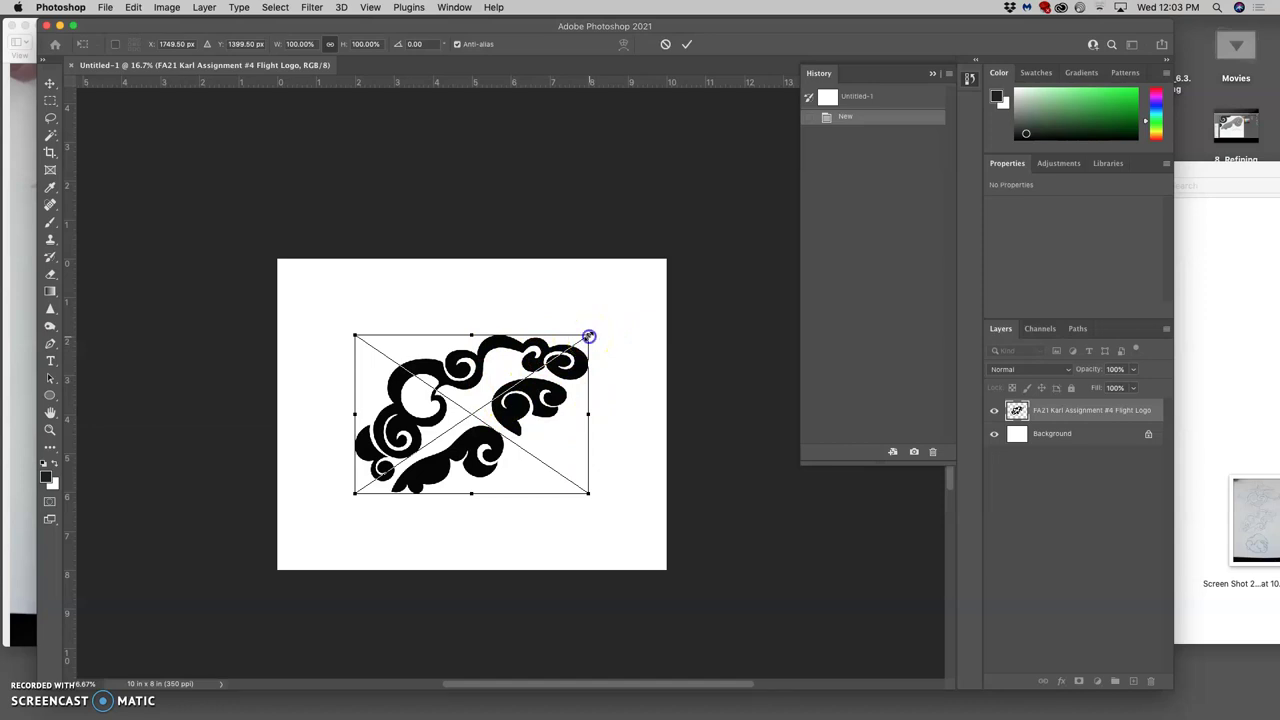
Step: Scale the placed logo to about 143.57% (roughly 8.603 × 5.837 in) and commit it
drag(589, 336, 646, 311)
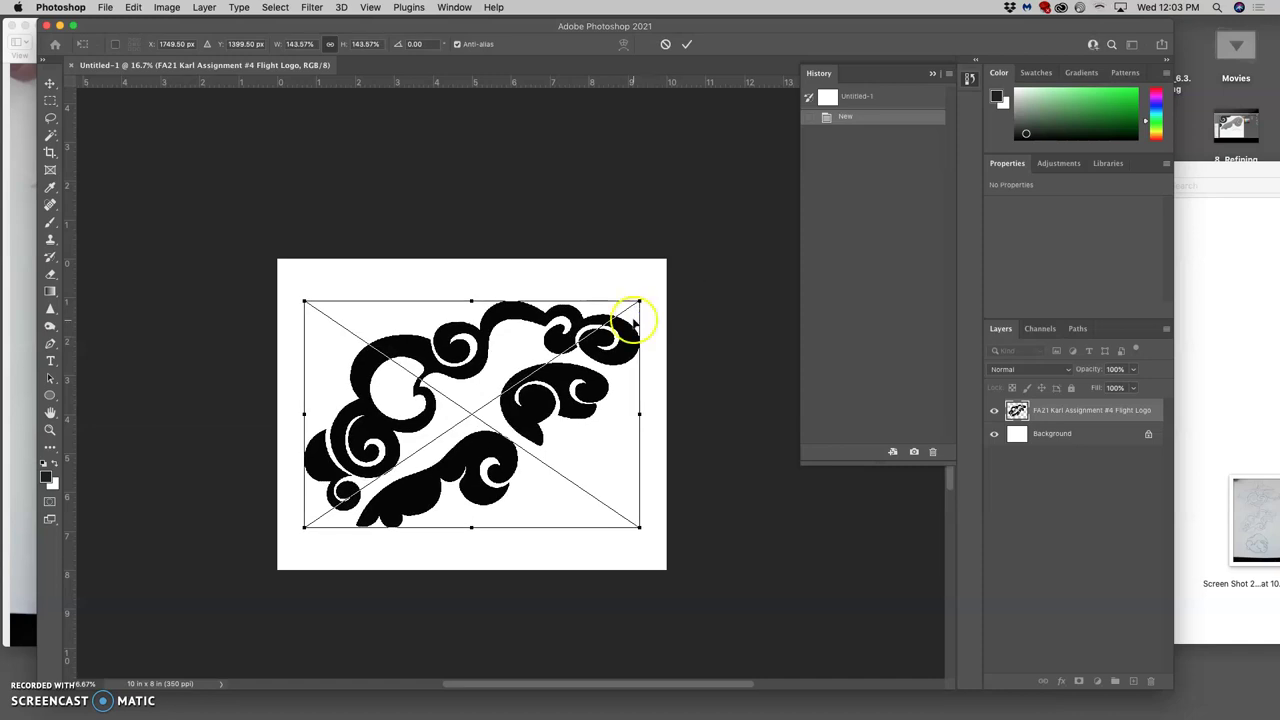
scroll(638, 313, down, 1)
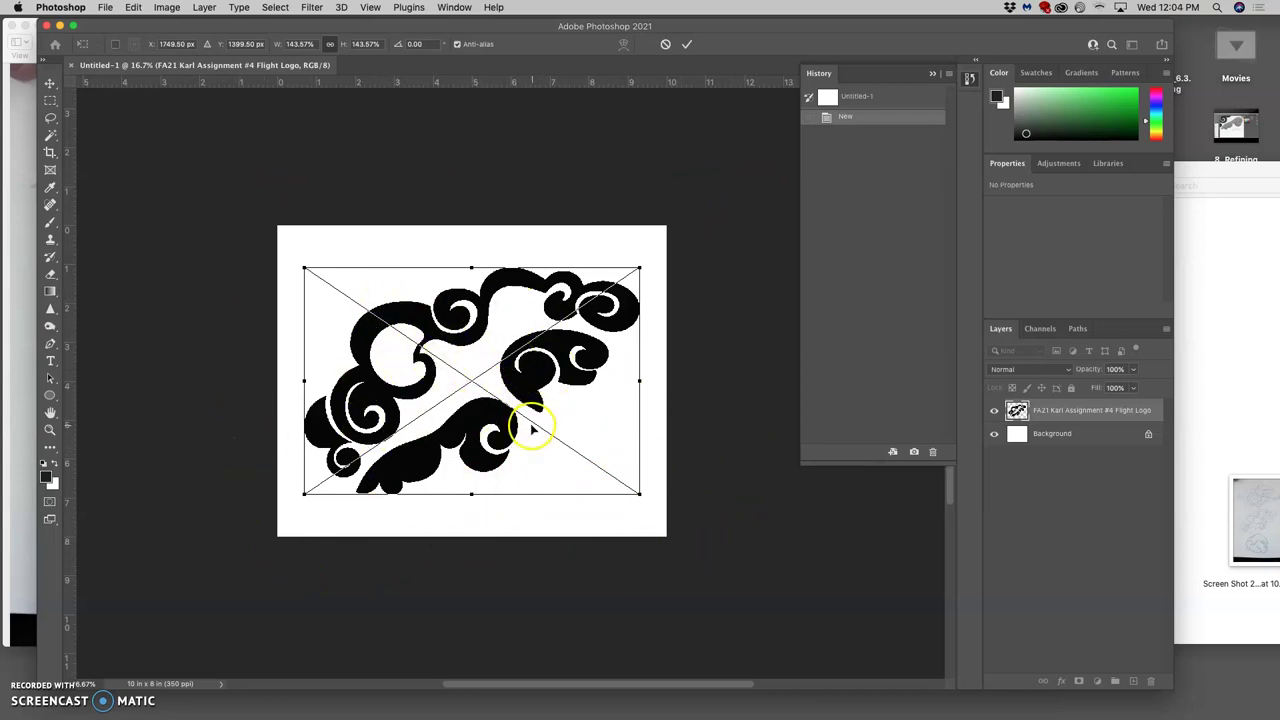
key(Return)
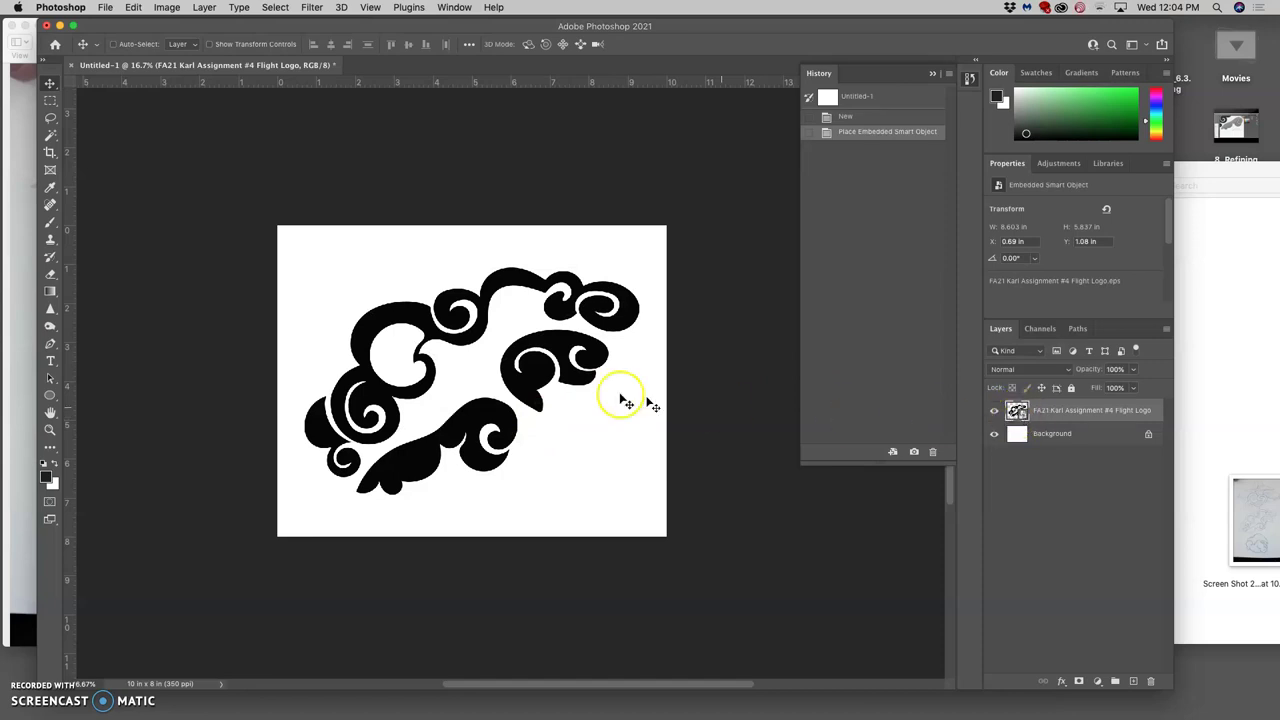
click(50, 275)
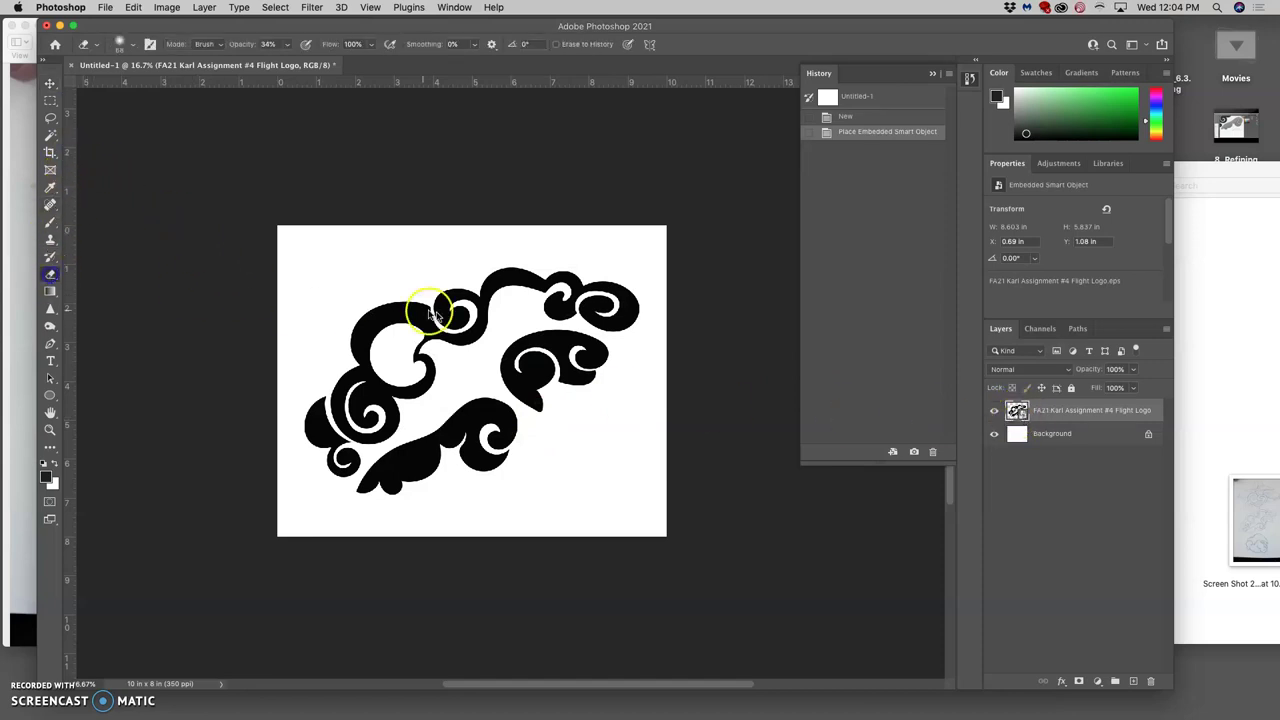
click(441, 310)
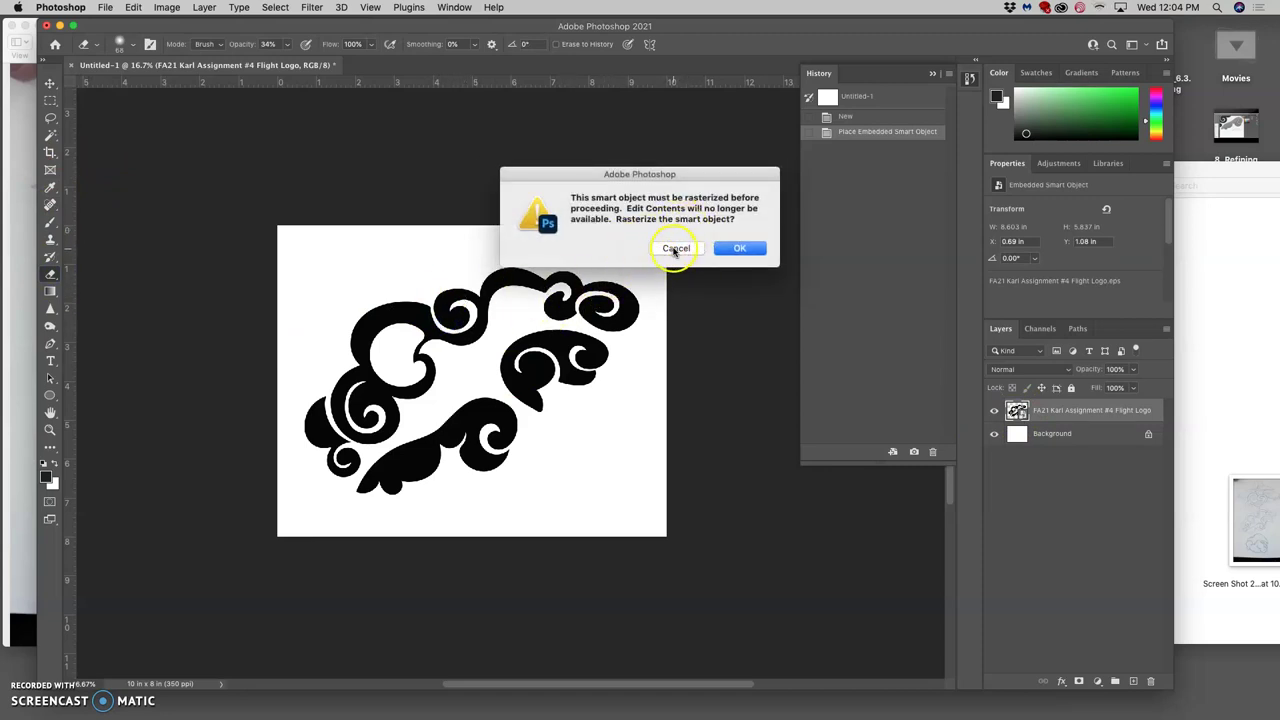
click(674, 248)
scroll(590, 288, up, 10)
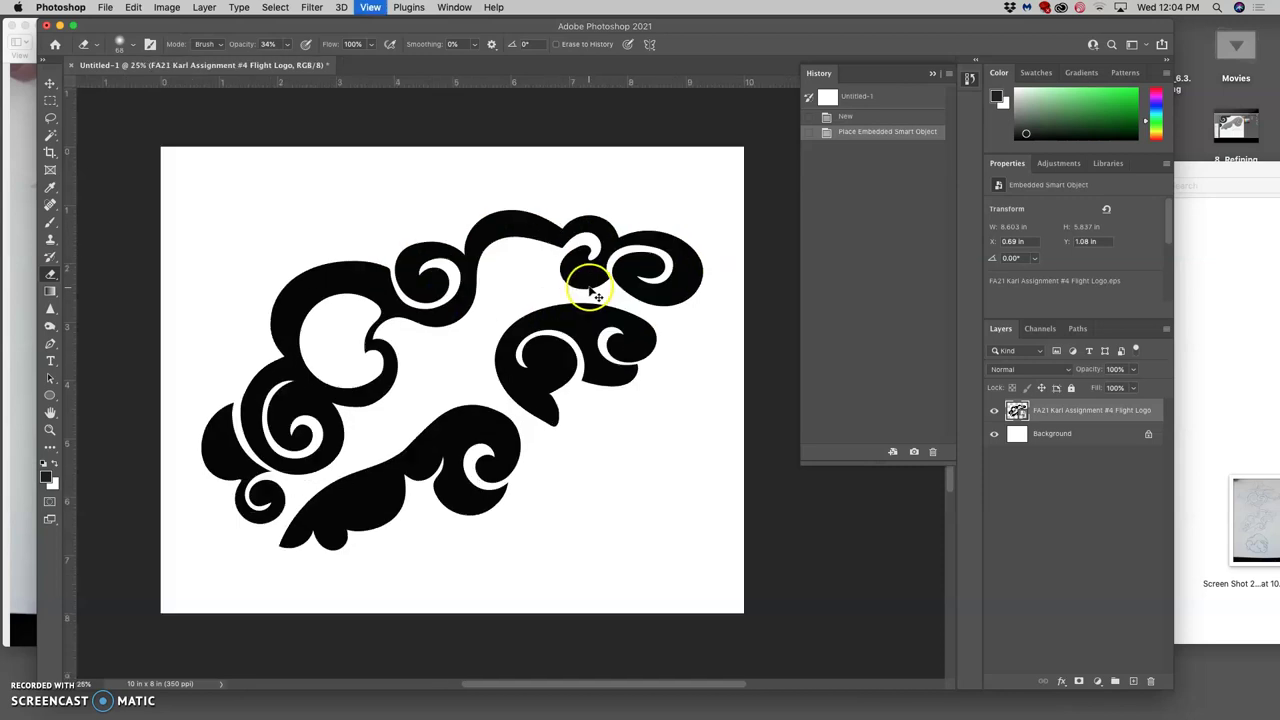
key(super+plus)
key(super+plus)
key(super+plus)
key(super+plus)
key(super+plus)
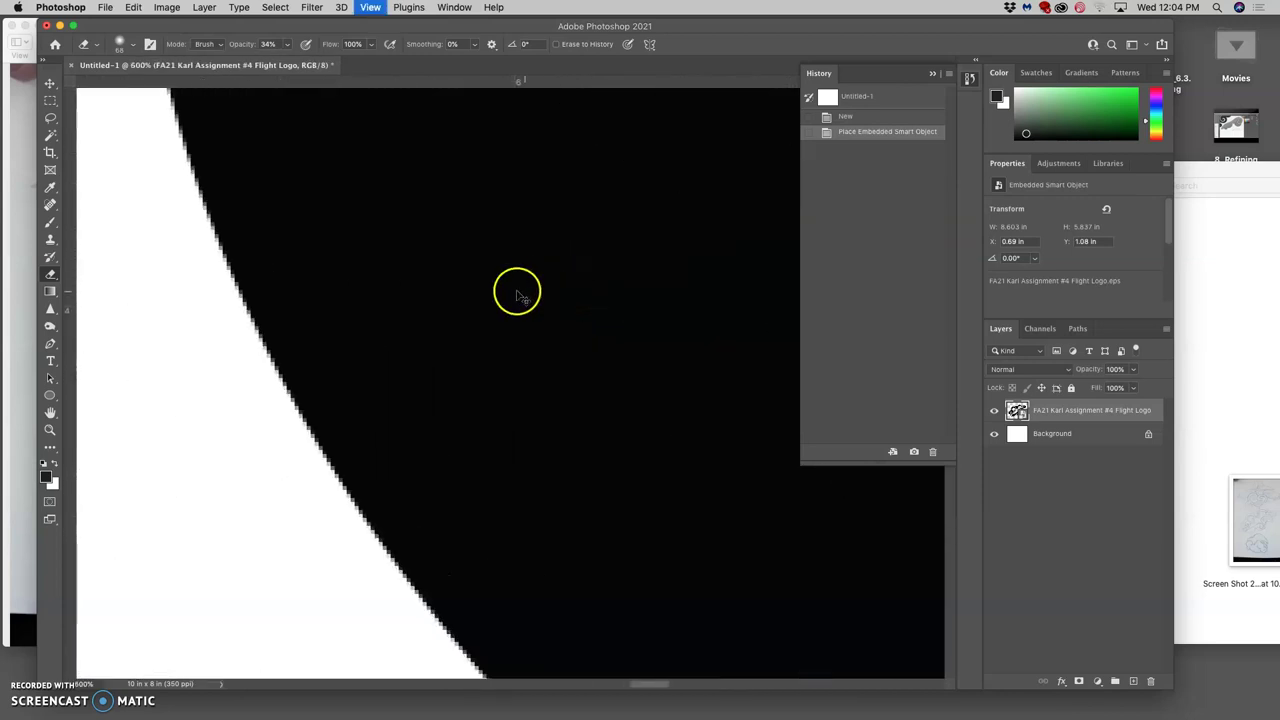
key(super+plus)
key(super+plus)
key(super+plus)
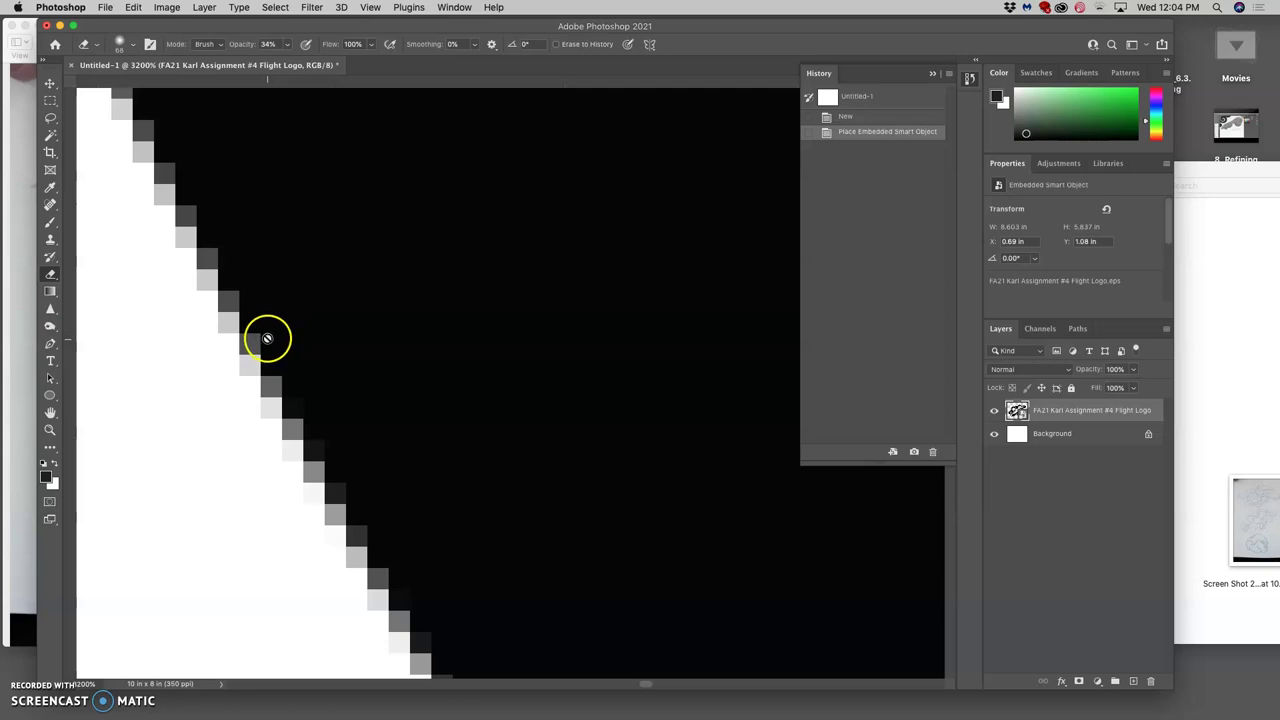
key(super+minus)
key(super+minus)
key(super+minus)
key(super+minus)
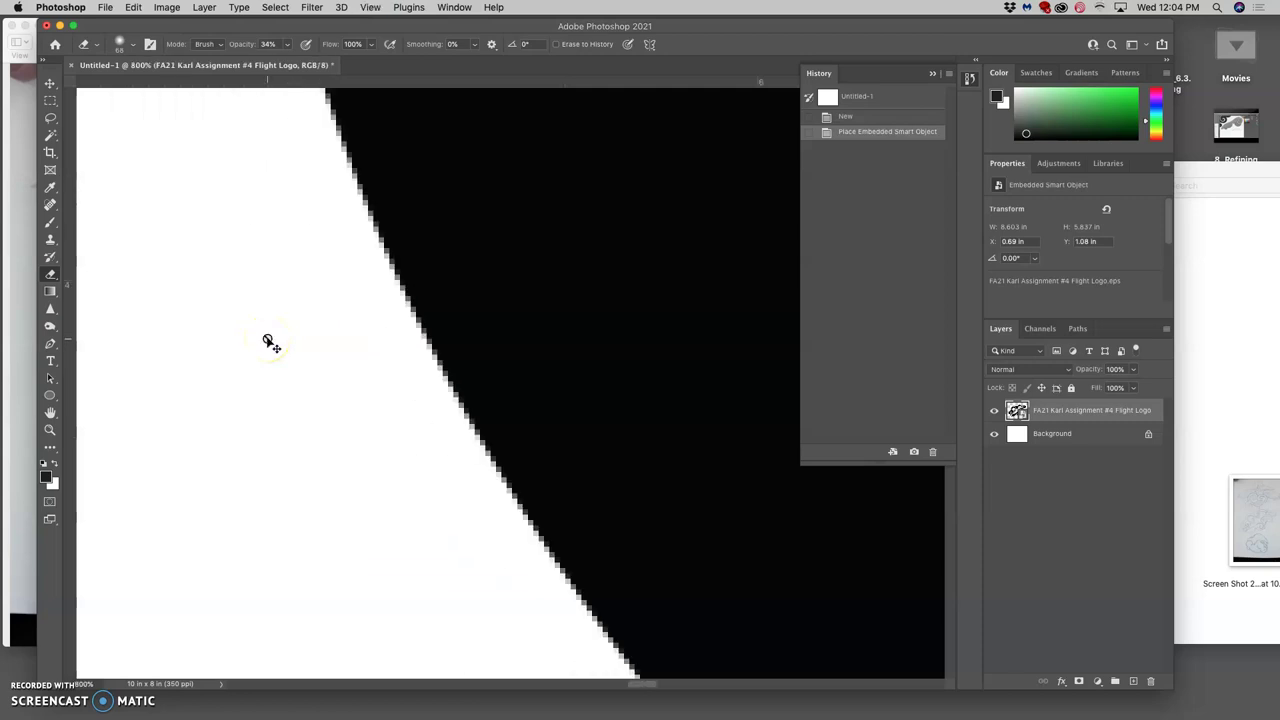
key(super+minus)
key(super+minus)
key(super+minus)
key(super+minus)
key(super+minus)
key(super+minus)
key(super+minus)
key(super+minus)
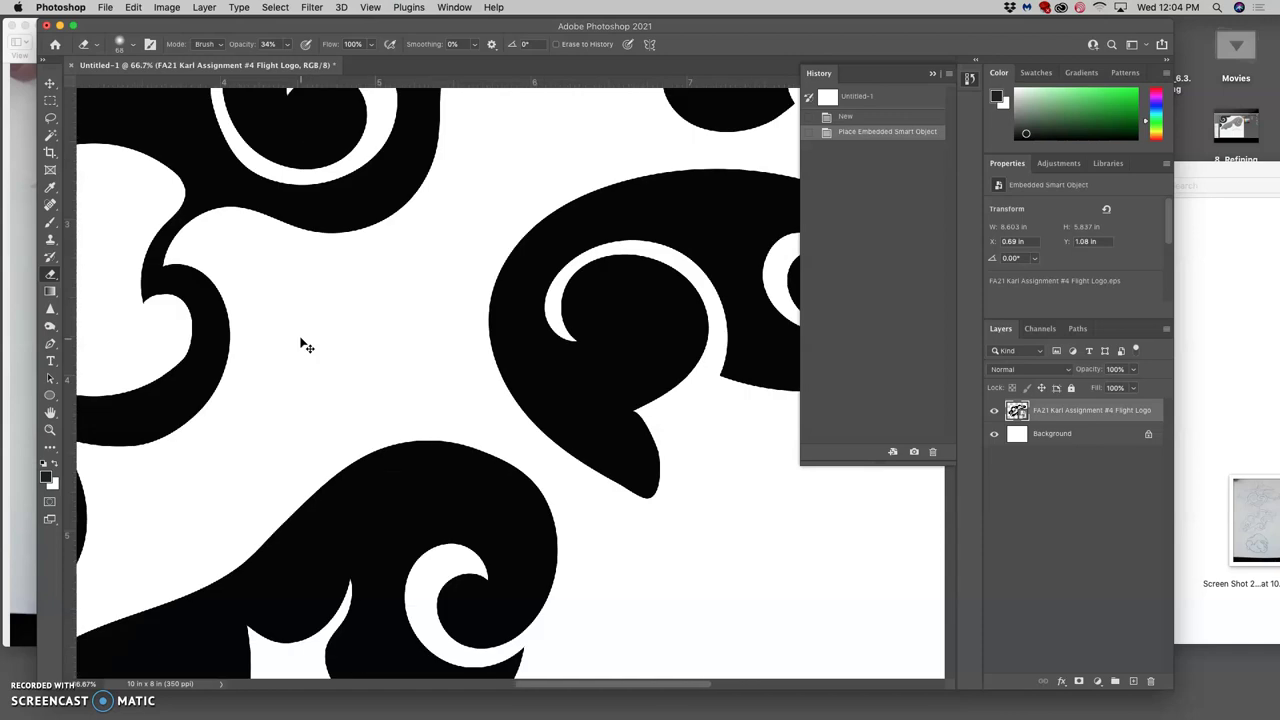
key(super+minus)
key(super+minus)
key(super+minus)
key(super+minus)
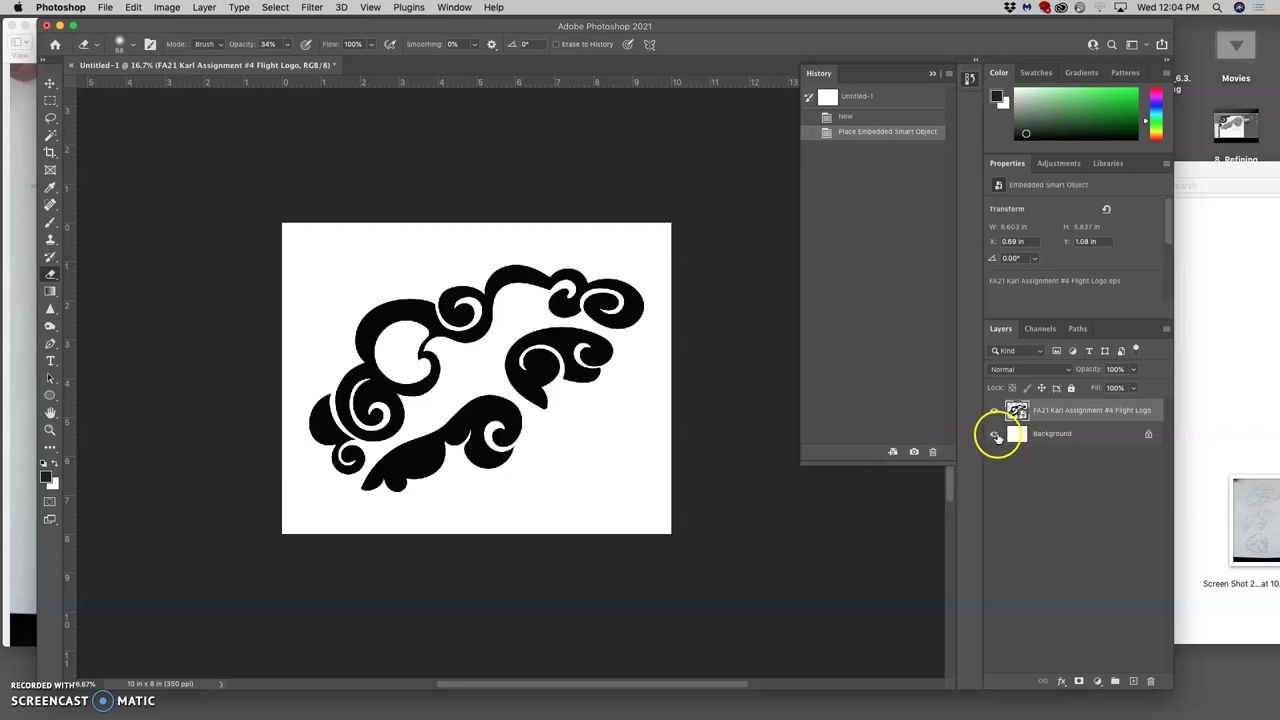
Step: Hide the Background and save a PNG copy 'FA21 Assignment 4 Black Shape Logo' to the Desktop
click(995, 436)
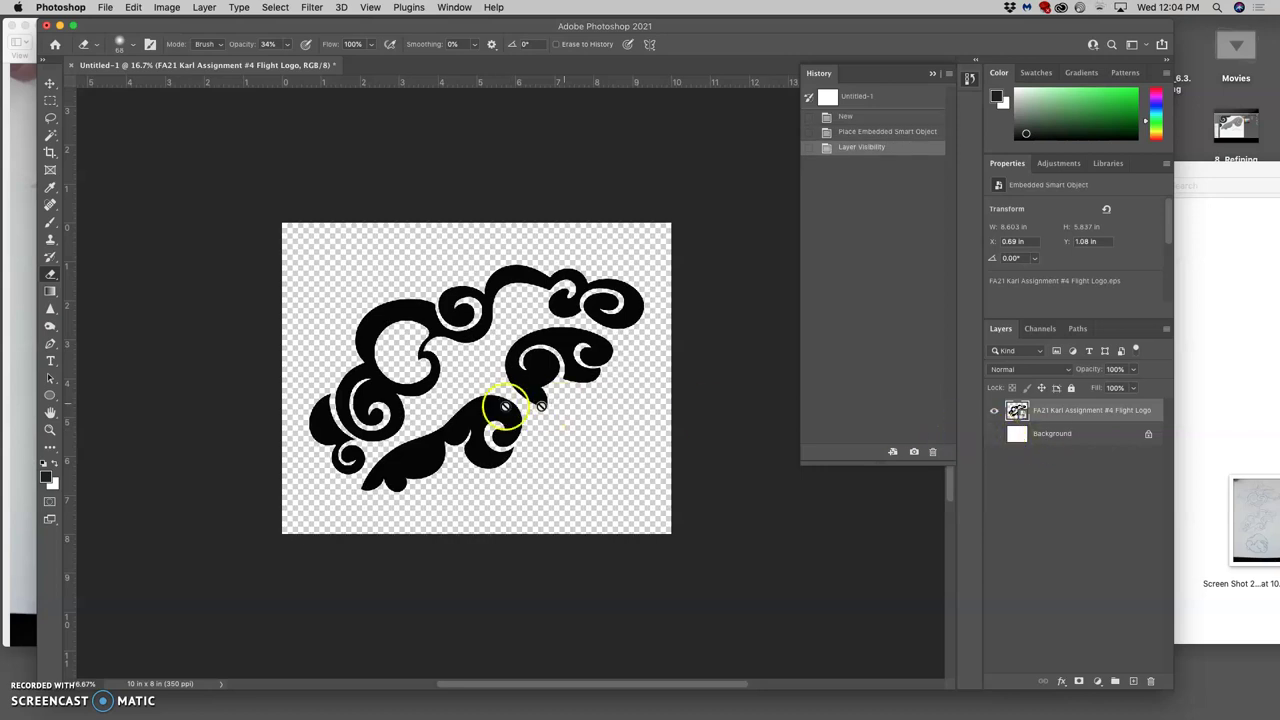
click(107, 7)
click(129, 170)
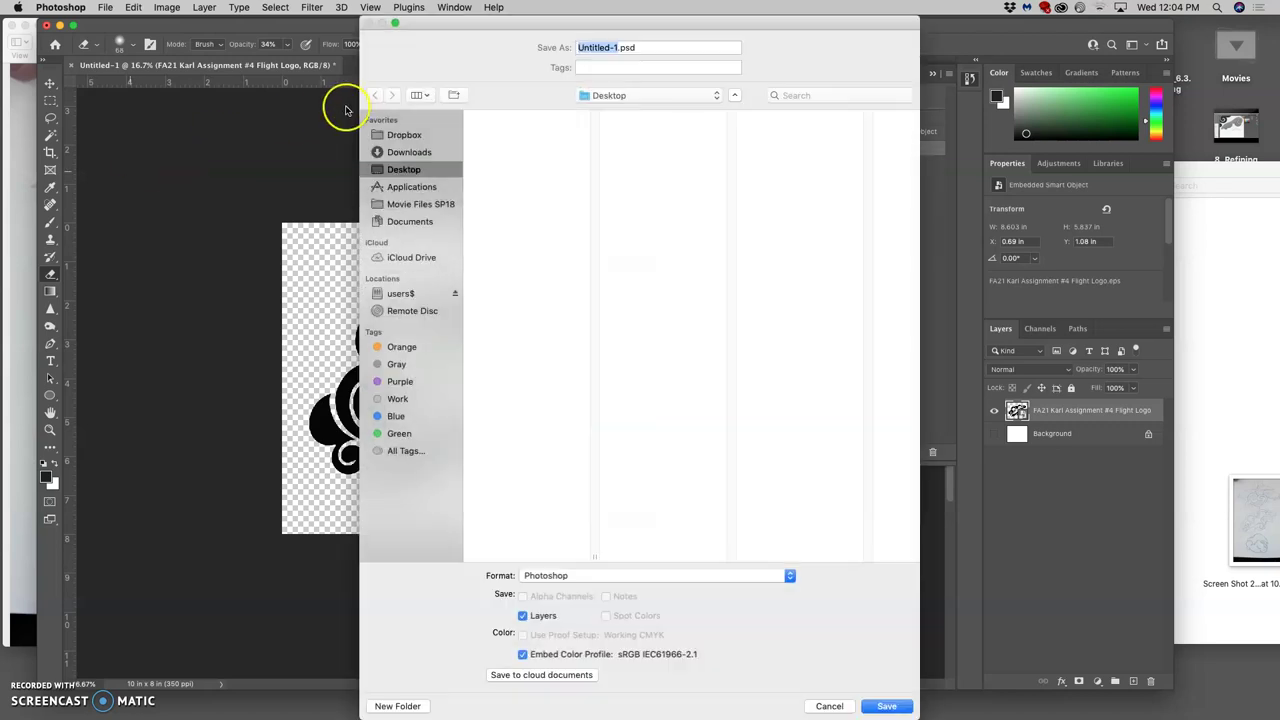
text(F)
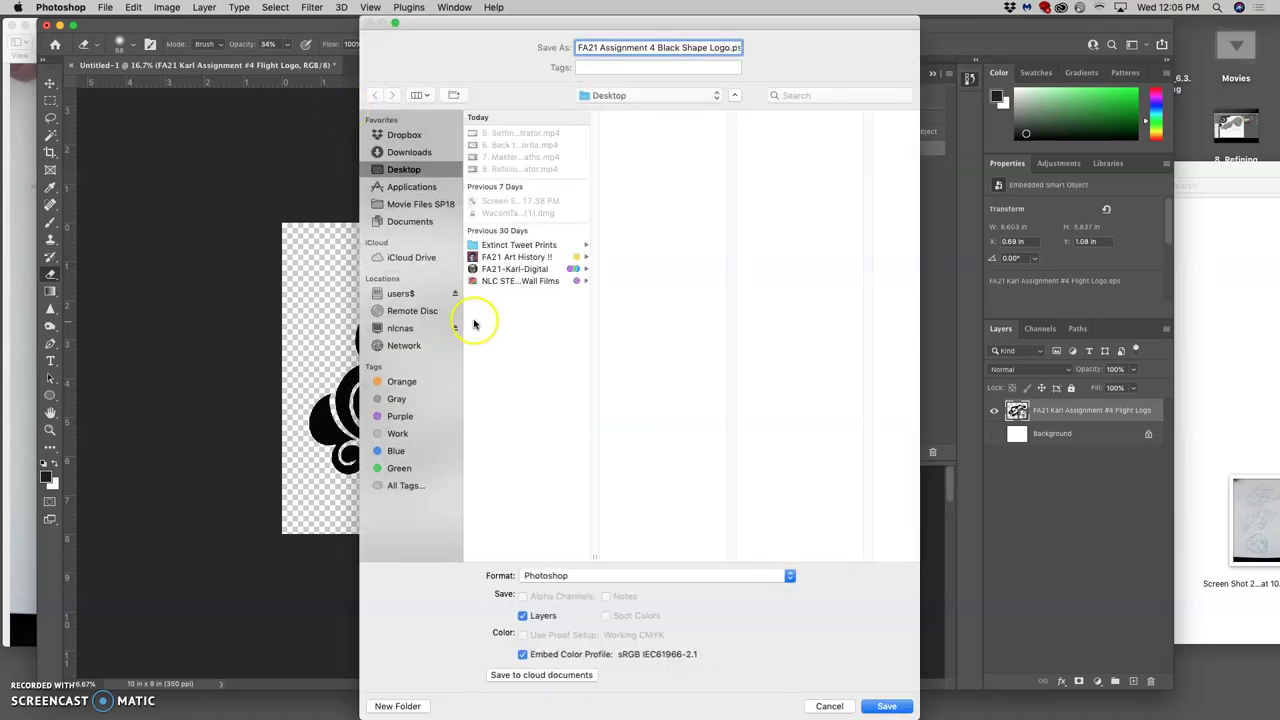
click(571, 576)
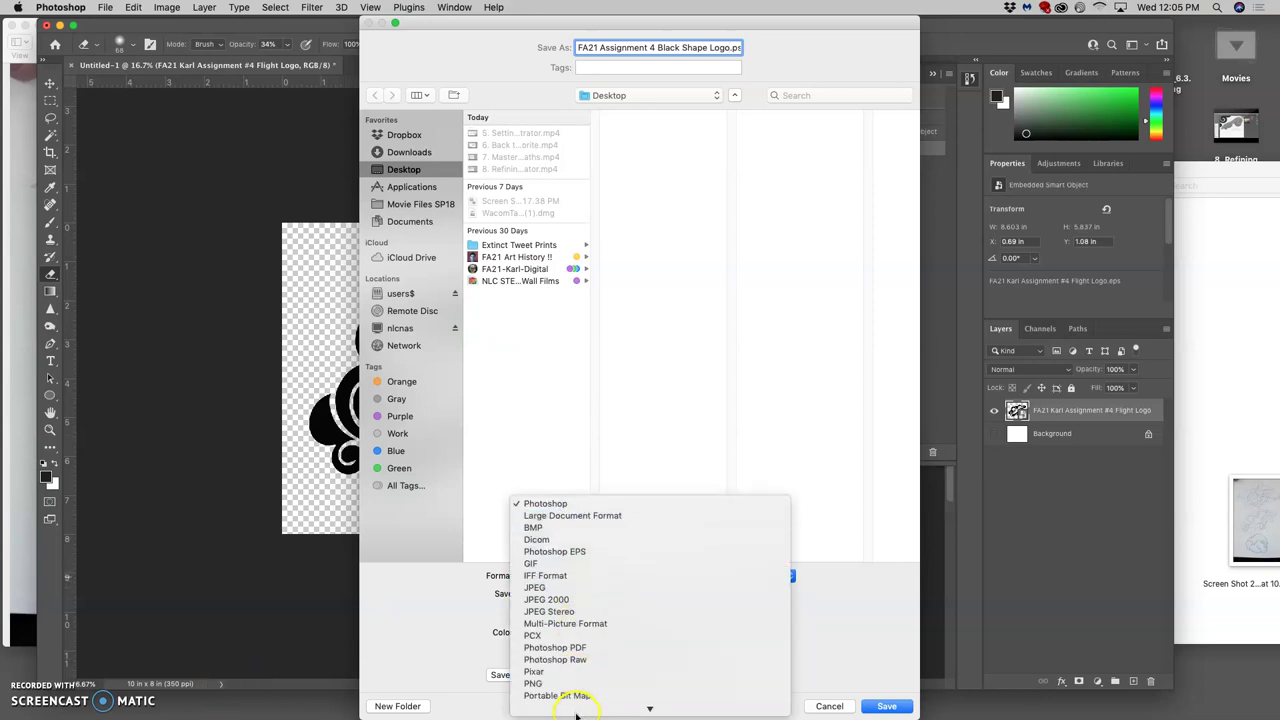
click(540, 636)
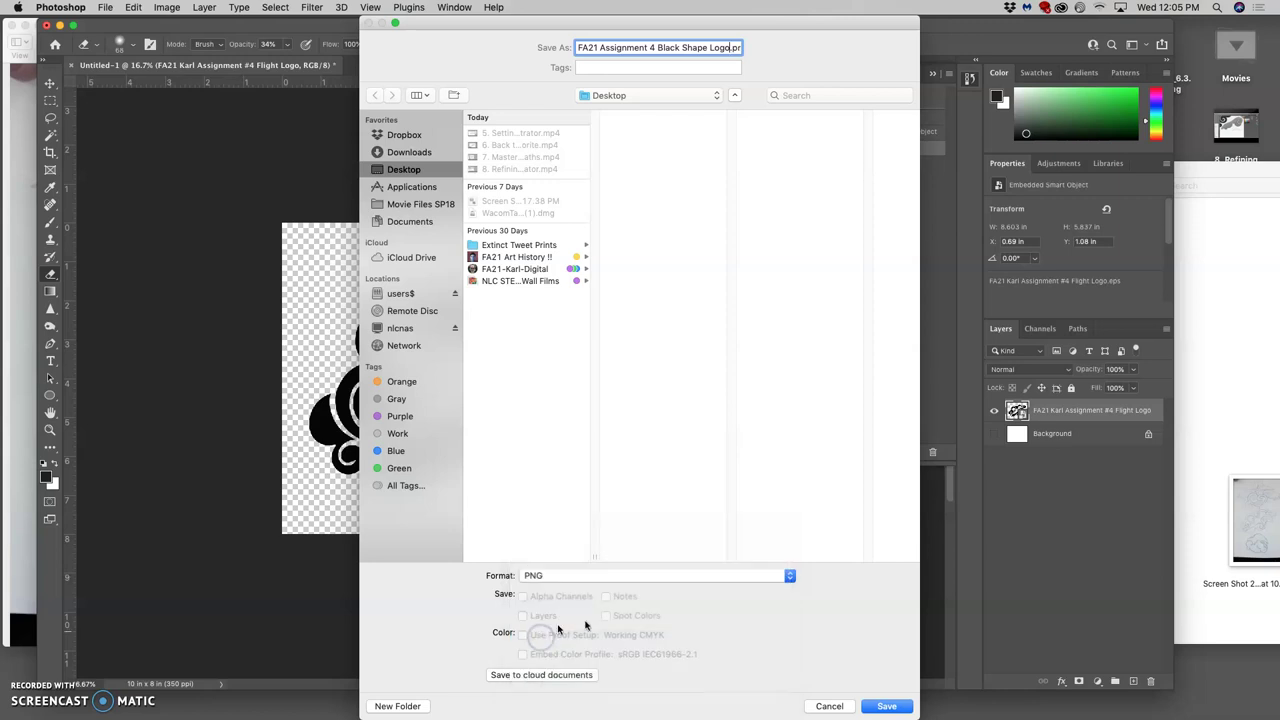
click(893, 707)
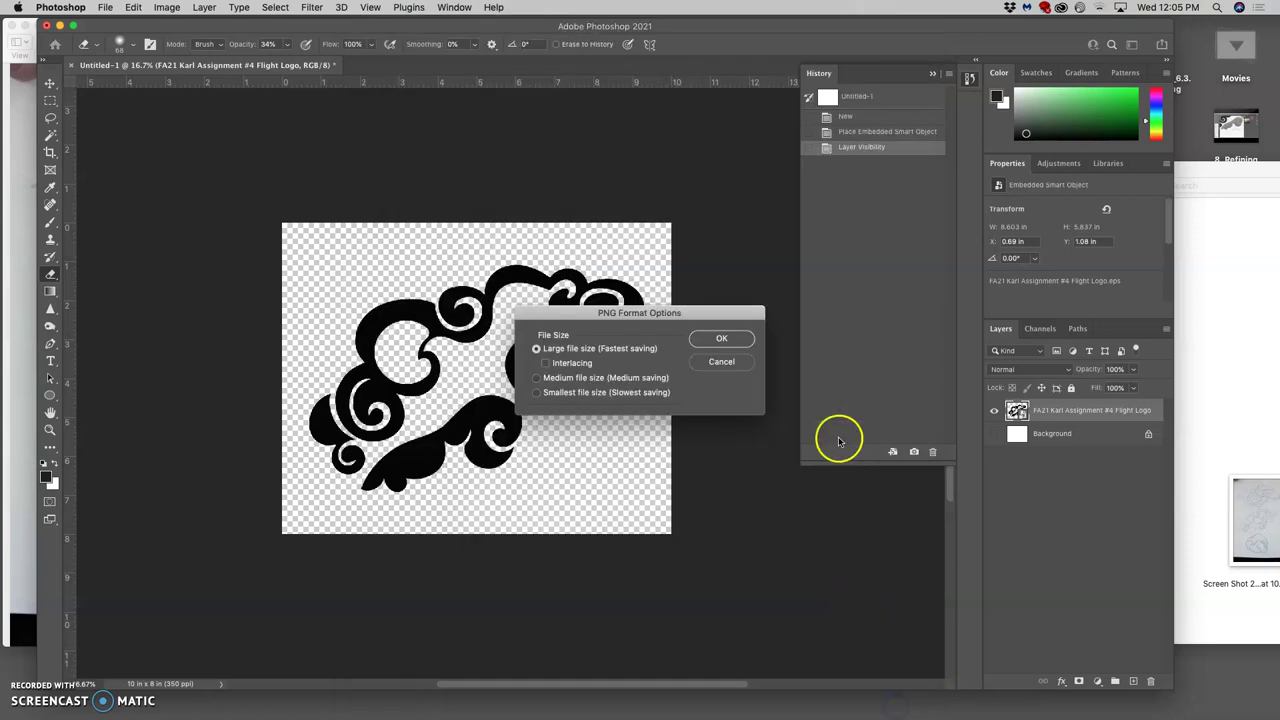
click(719, 340)
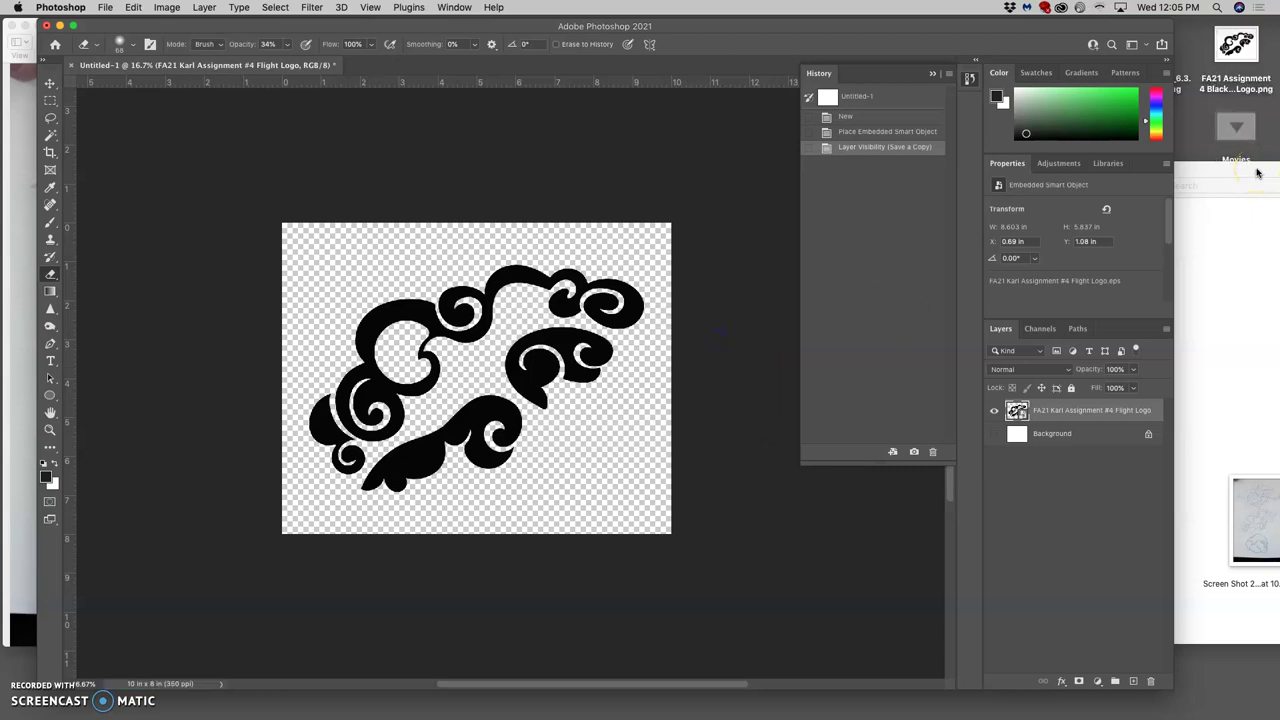
drag(1258, 174, 1073, 363)
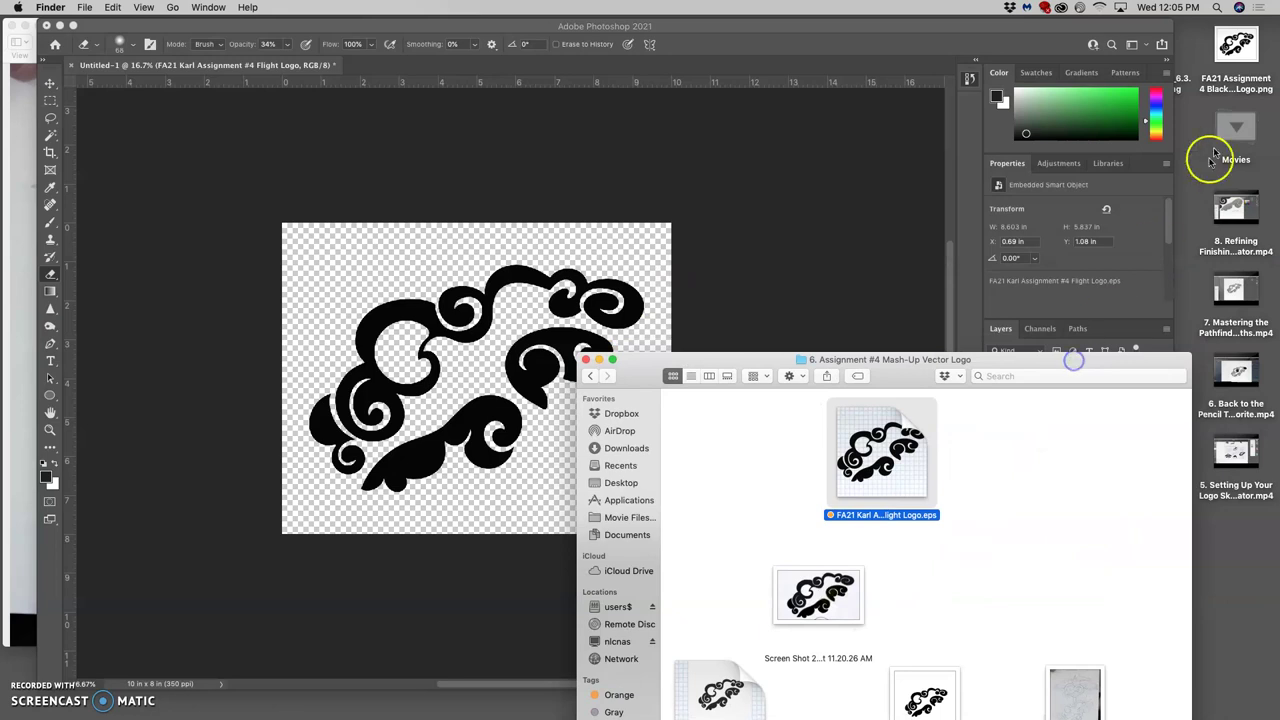
double_click(1238, 48)
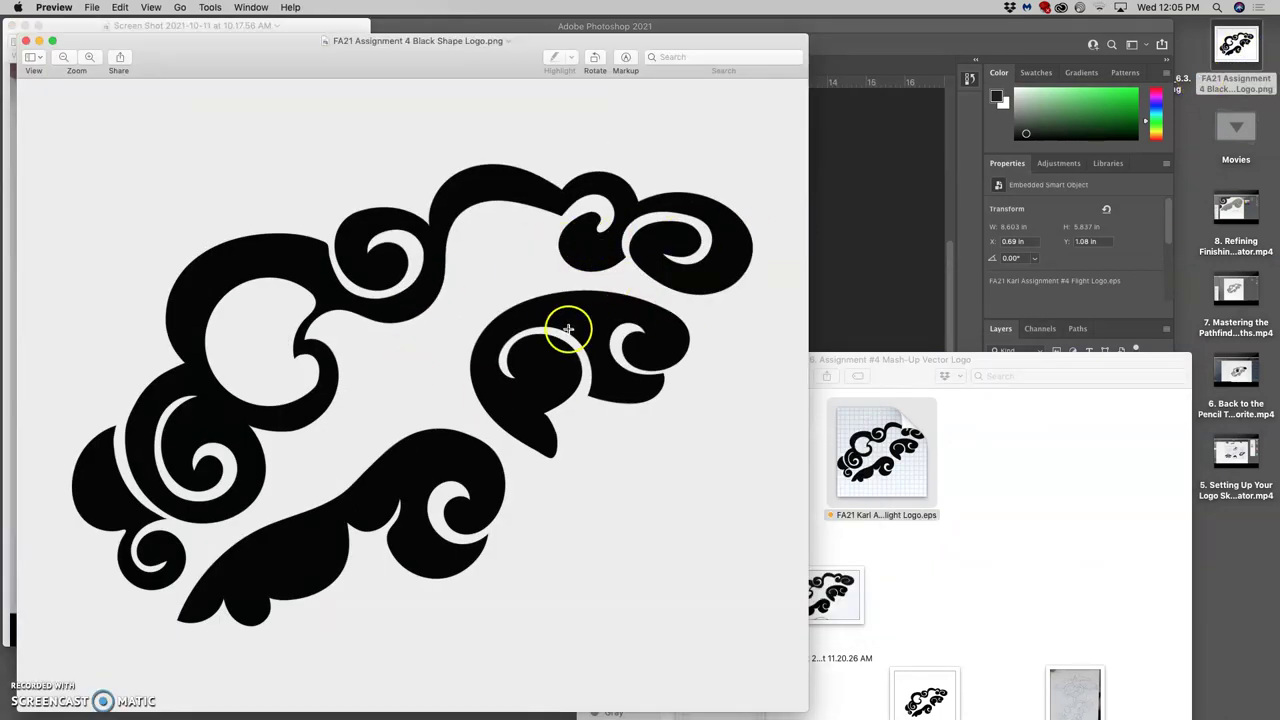
key(super+equal)
key(super+equal)
key(super+equal)
key(super+equal)
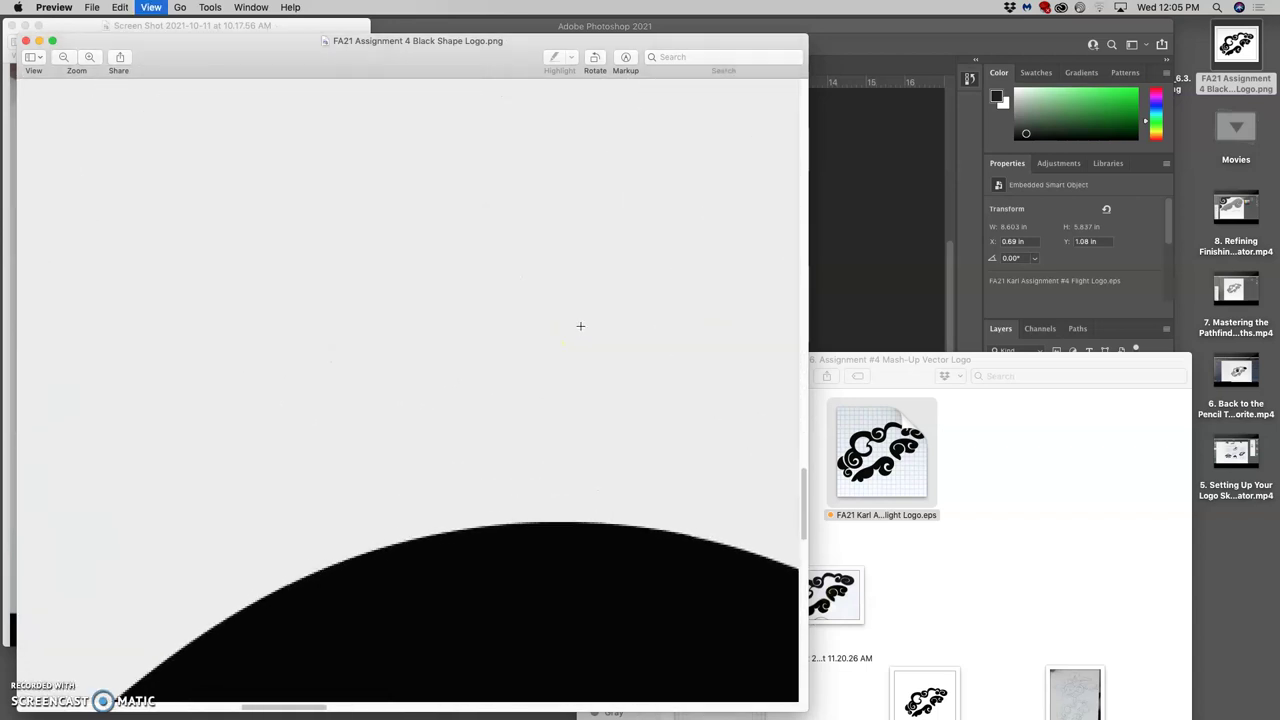
key(super+equal)
key(super+minus)
scroll(440, 545, down, 2)
key(super+equal)
key(super+equal)
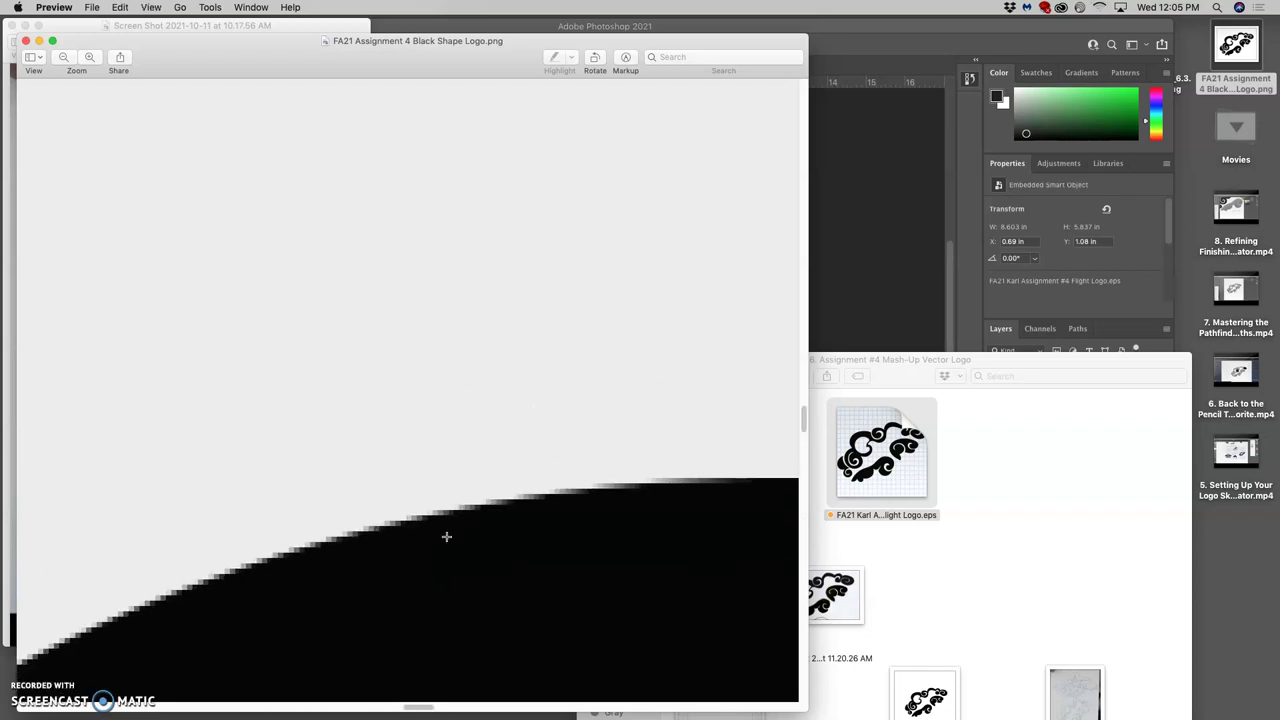
key(super+minus)
key(super+minus)
key(super+minus)
key(super+minus)
key(super+minus)
double_click(901, 450)
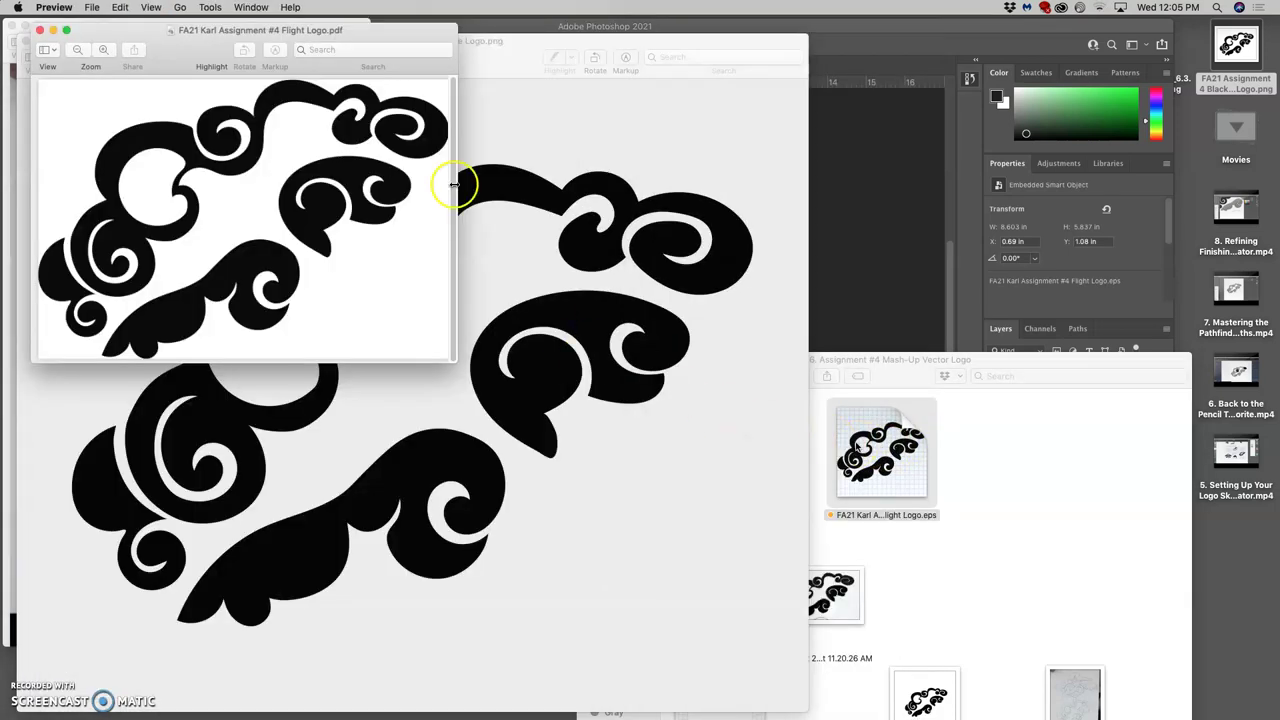
drag(366, 57, 784, 37)
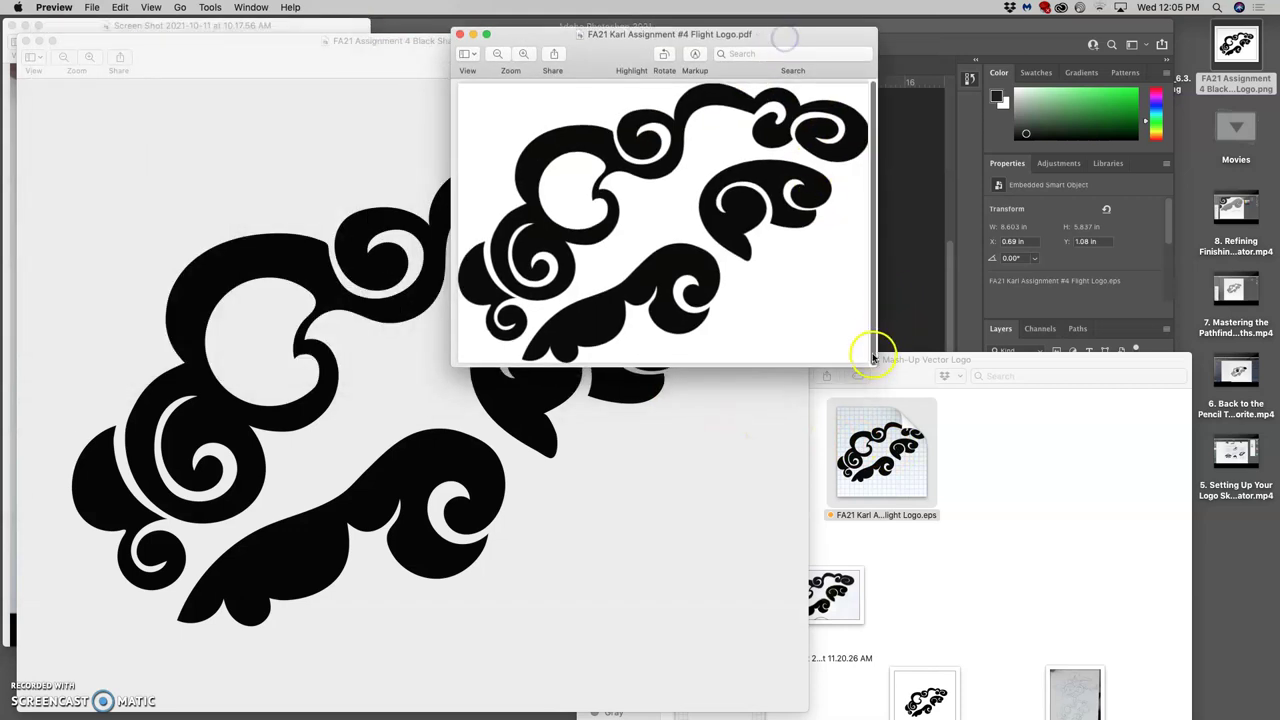
drag(874, 362, 1094, 567)
scroll(963, 437, up, 10)
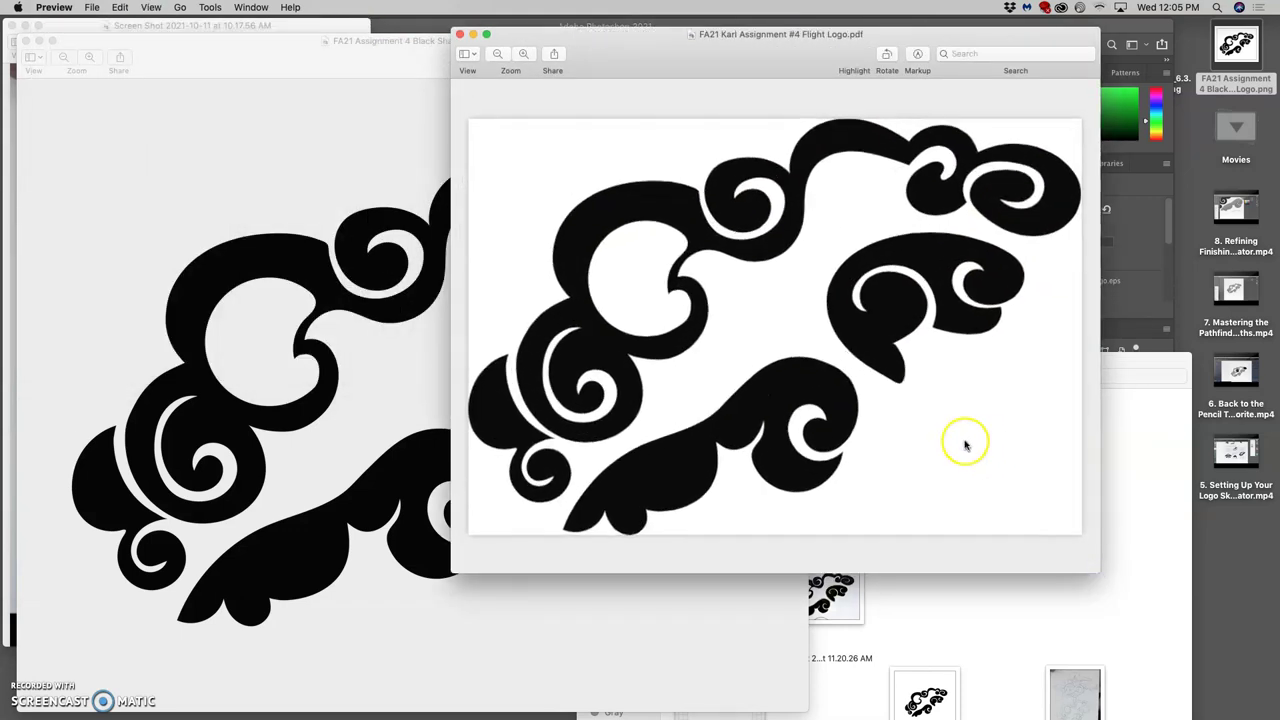
key(super+equal)
key(super+equal)
key(super+equal)
key(super+equal)
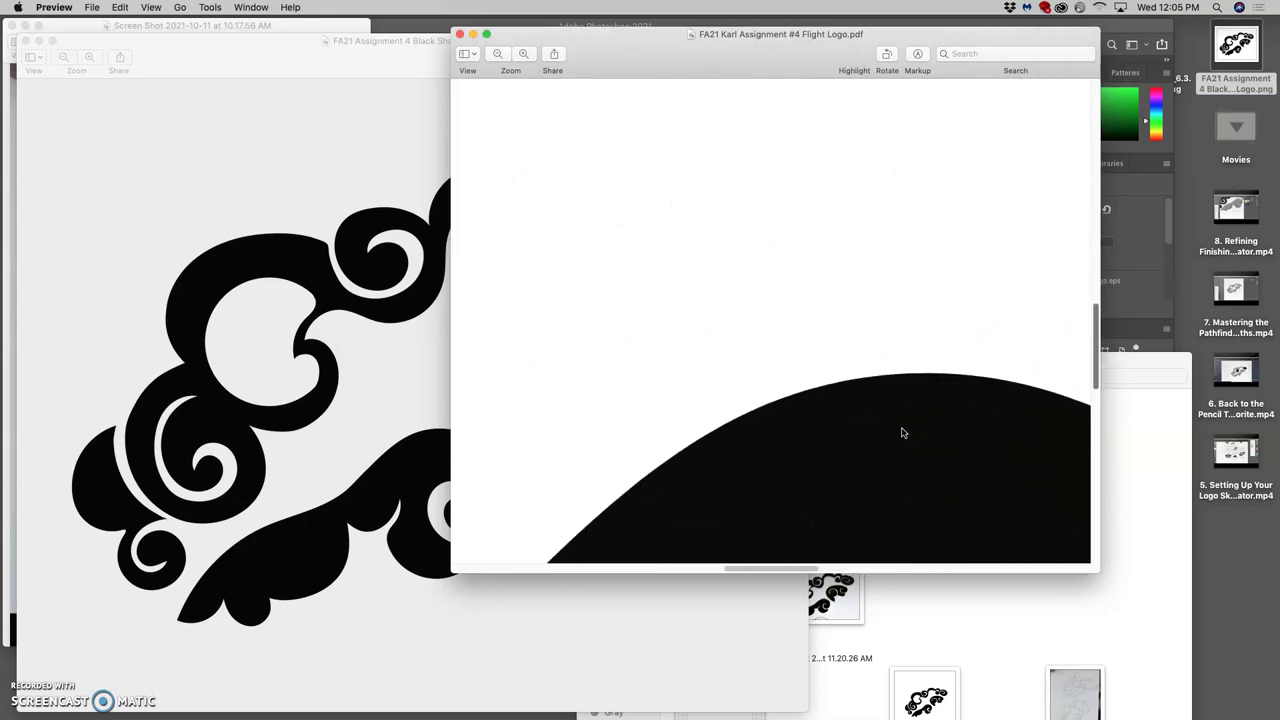
key(super+equal)
click(446, 402)
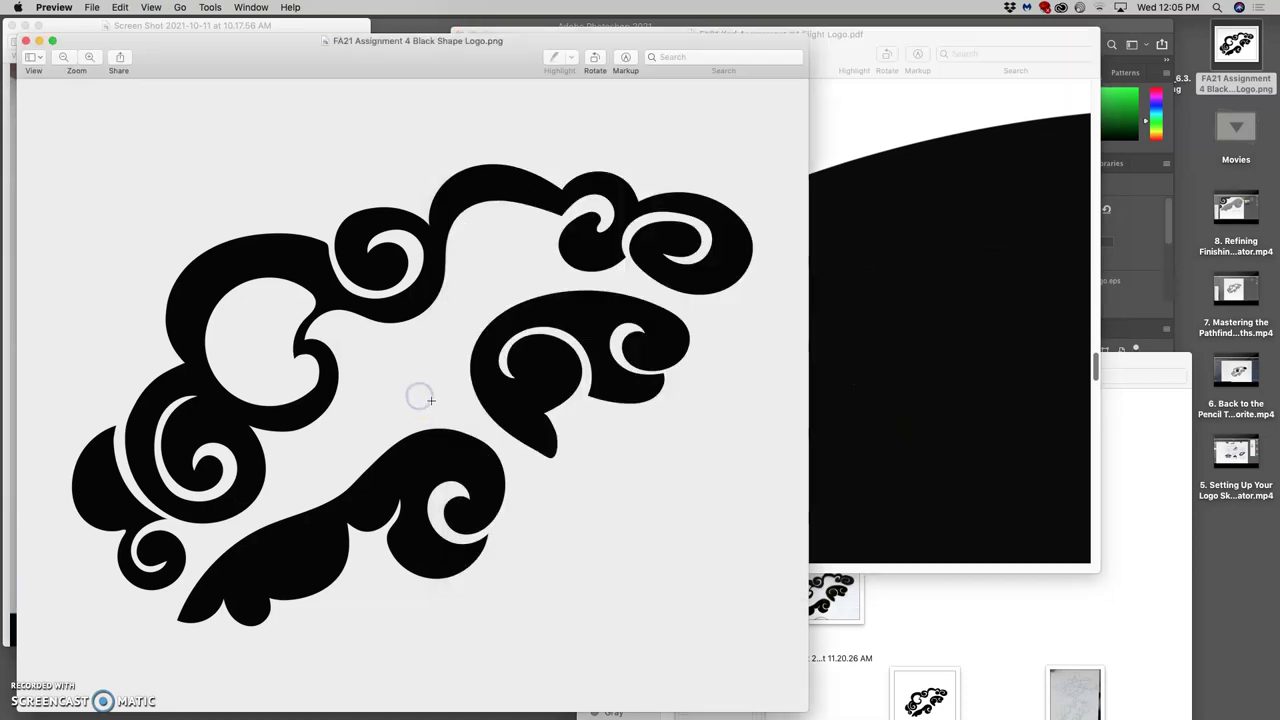
key(super+equal)
key(super+equal)
key(super+equal)
key(super+equal)
key(super+equal)
key(super+equal)
key(super+equal)
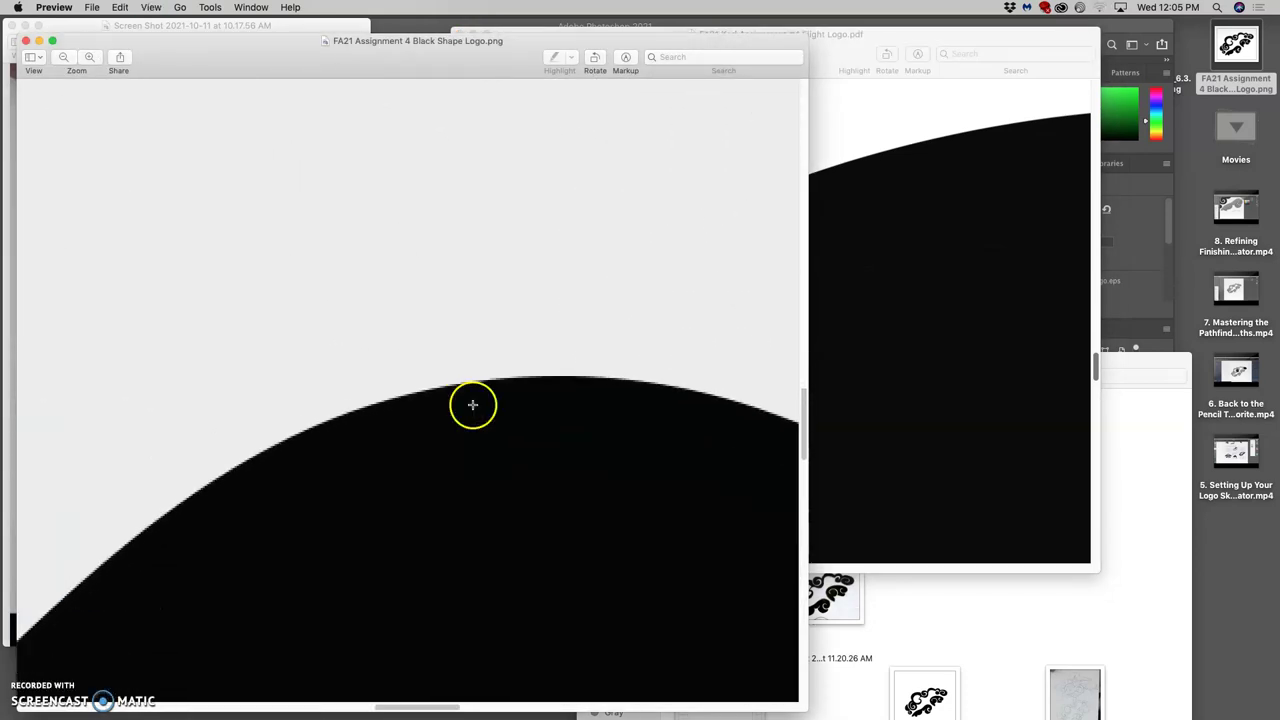
scroll(472, 405, down, 3)
scroll(472, 405, right, 3)
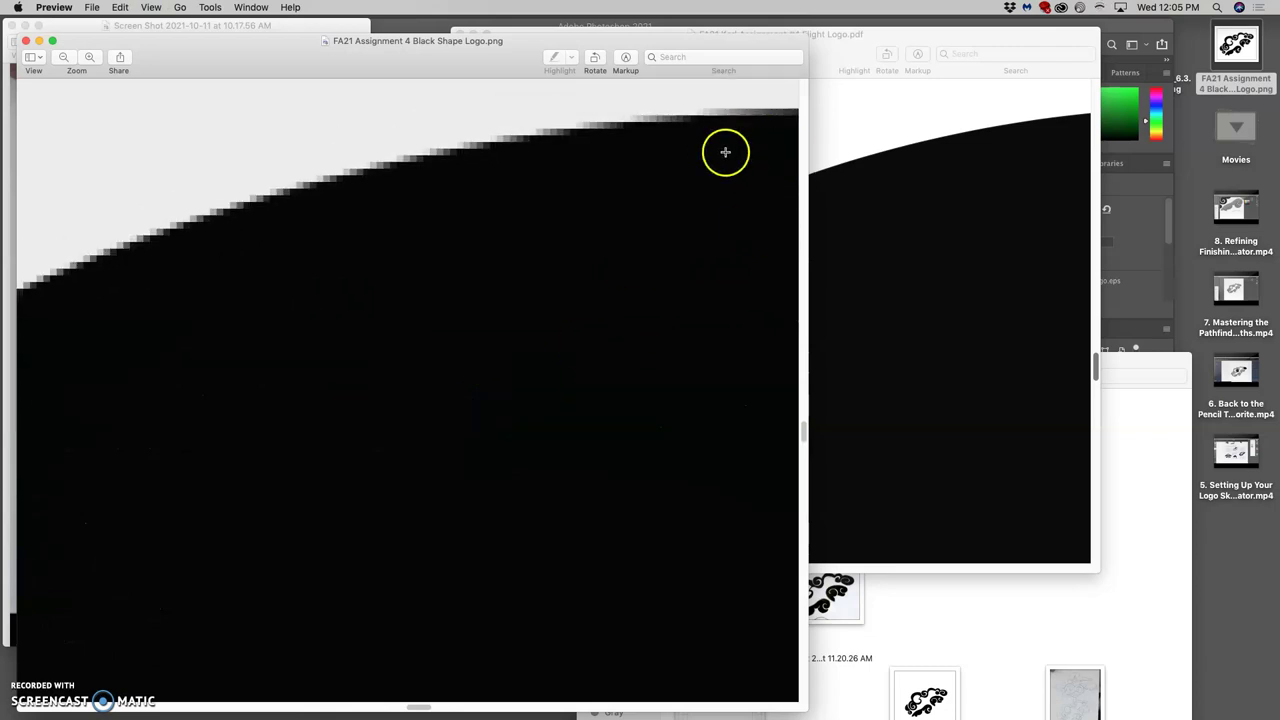
click(862, 147)
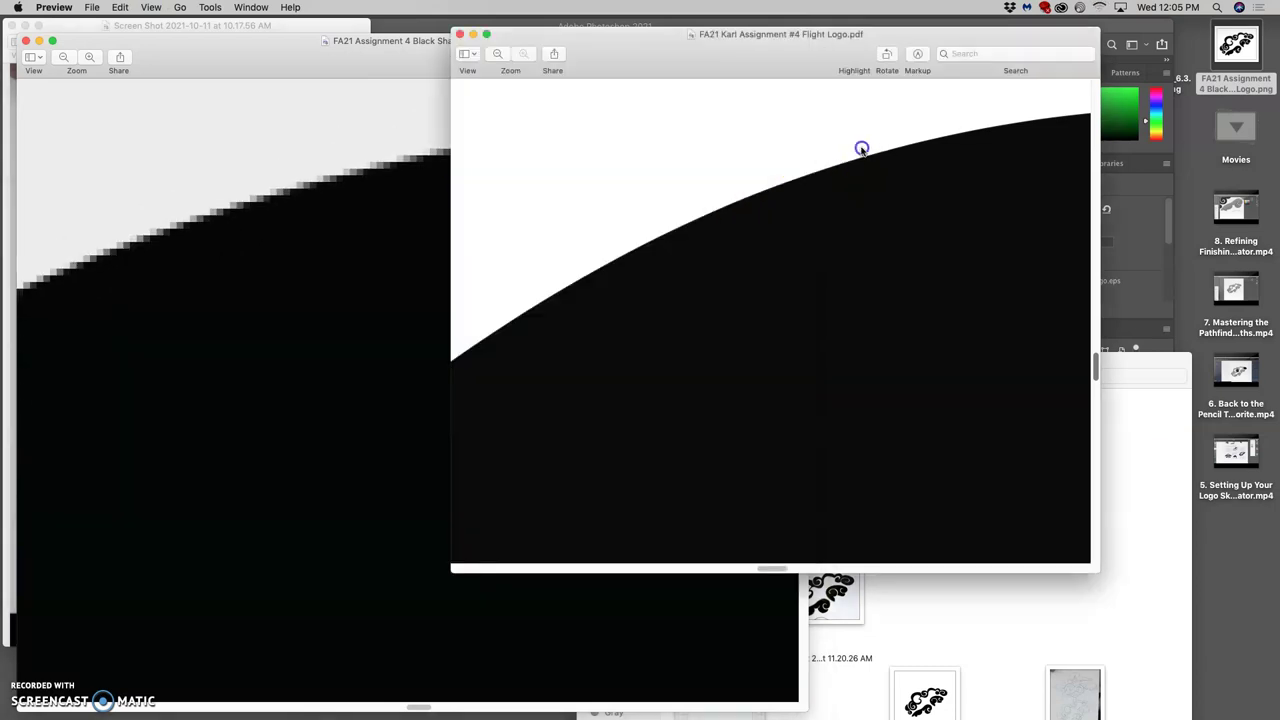
click(392, 227)
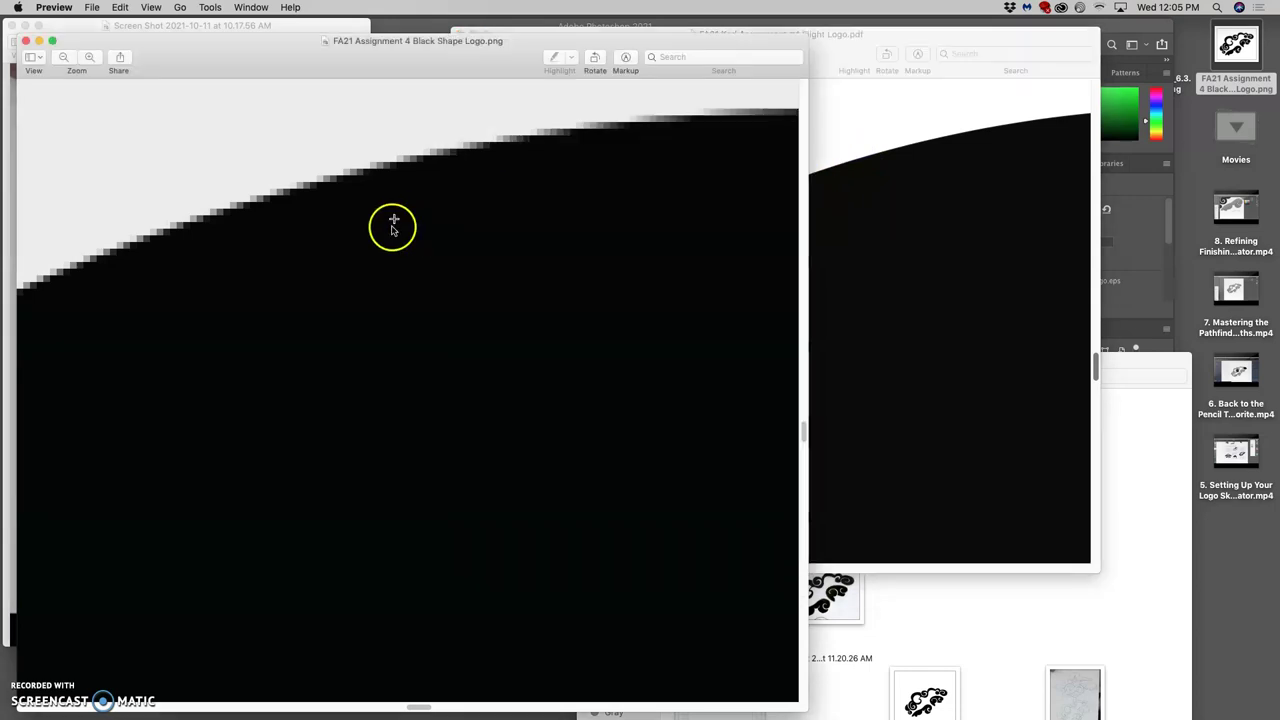
click(22, 42)
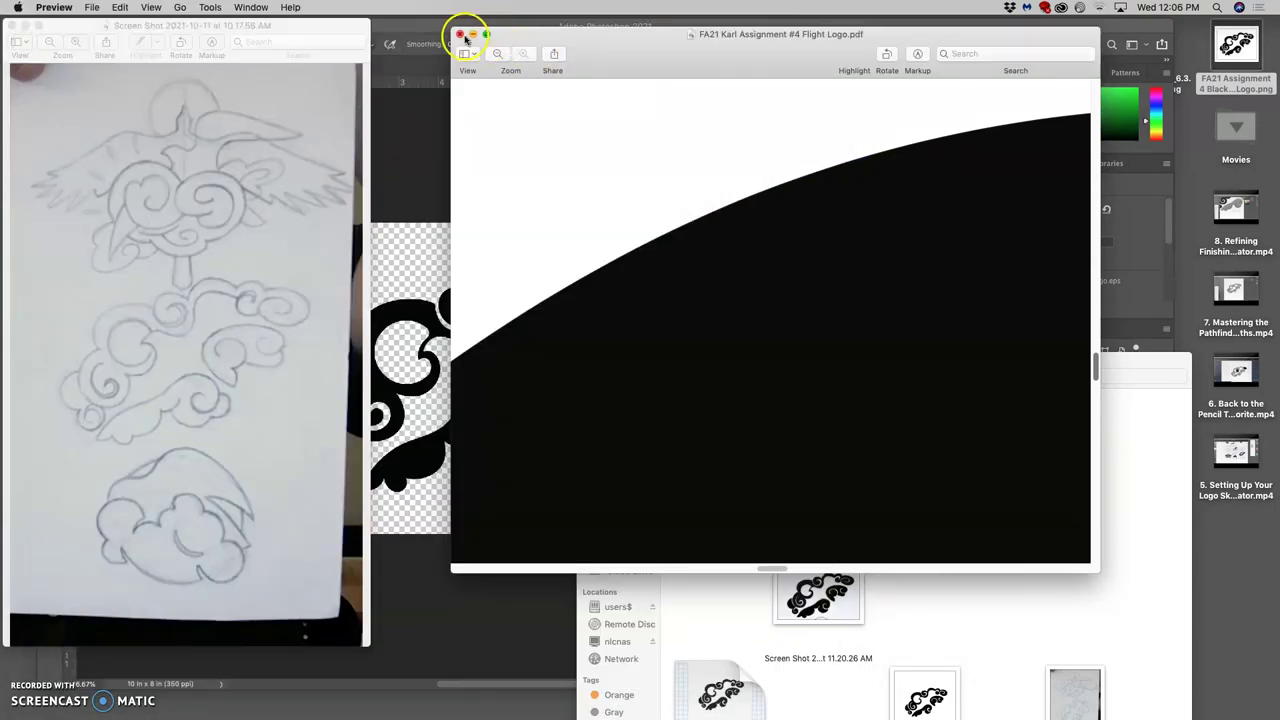
click(460, 34)
click(550, 230)
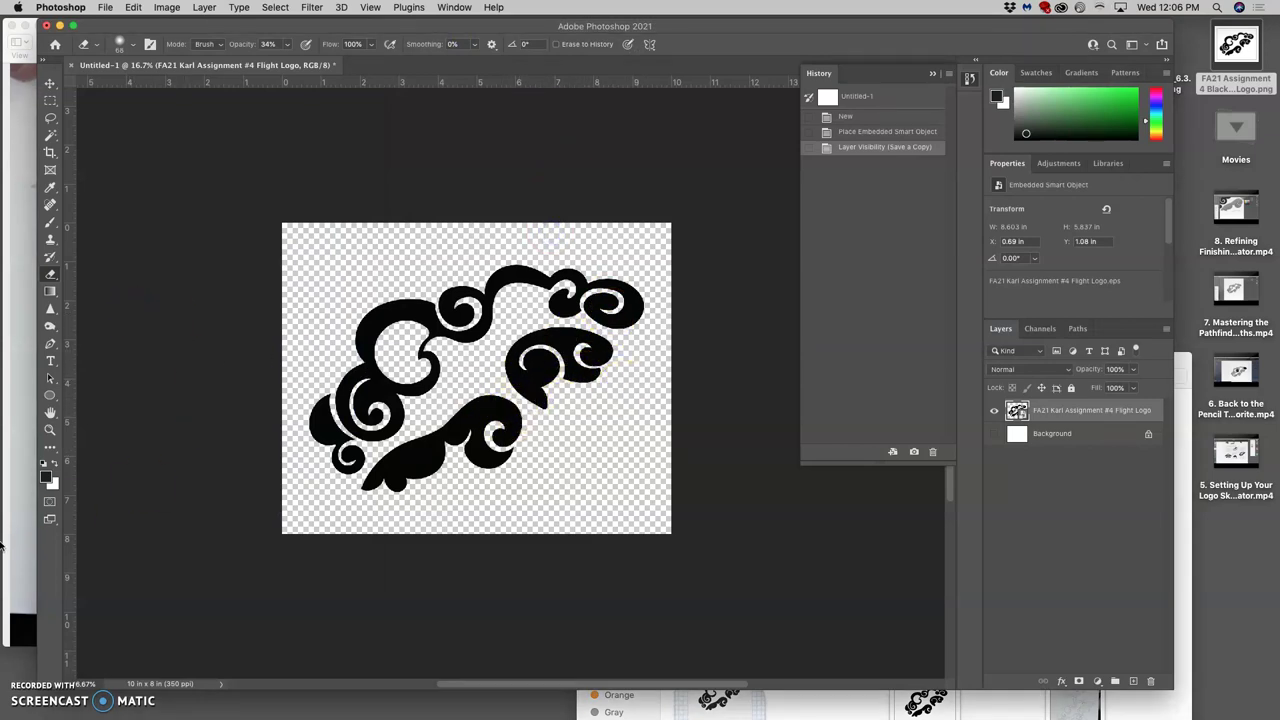
Step: Open the instructor's Canvas discussion post for editing with the cursor at its end
mouse_move(3, 547)
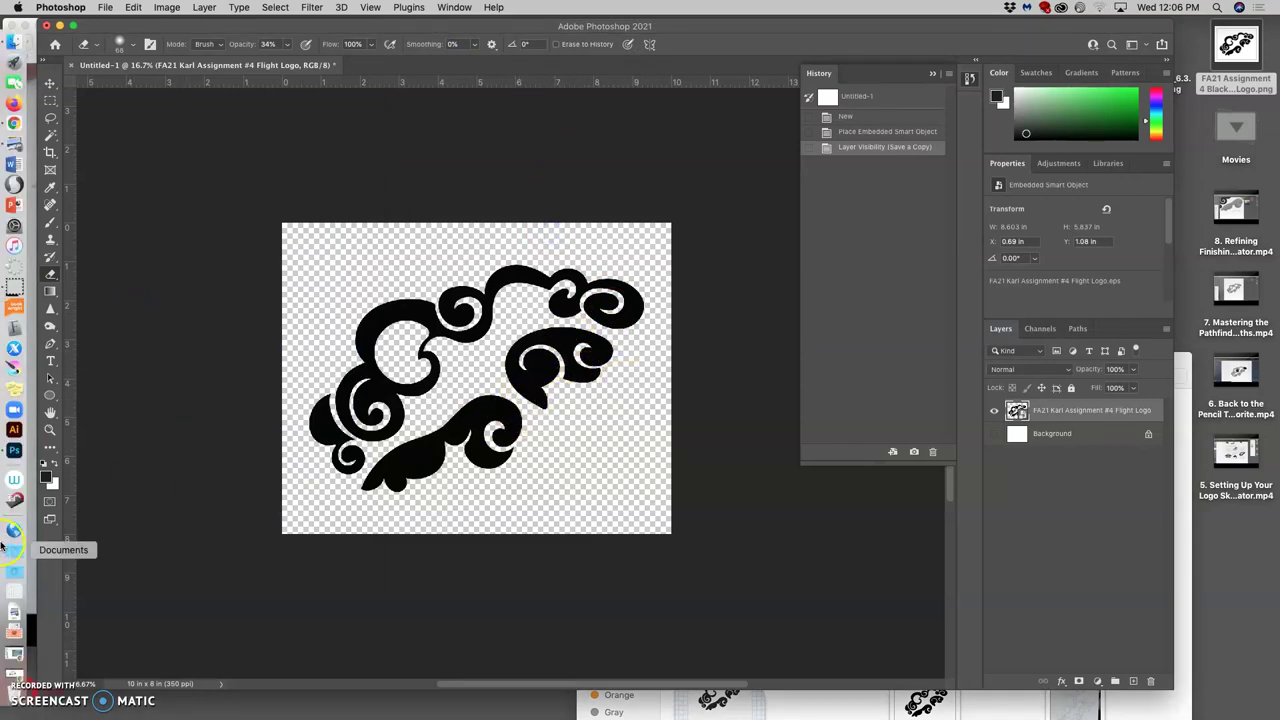
click(14, 120)
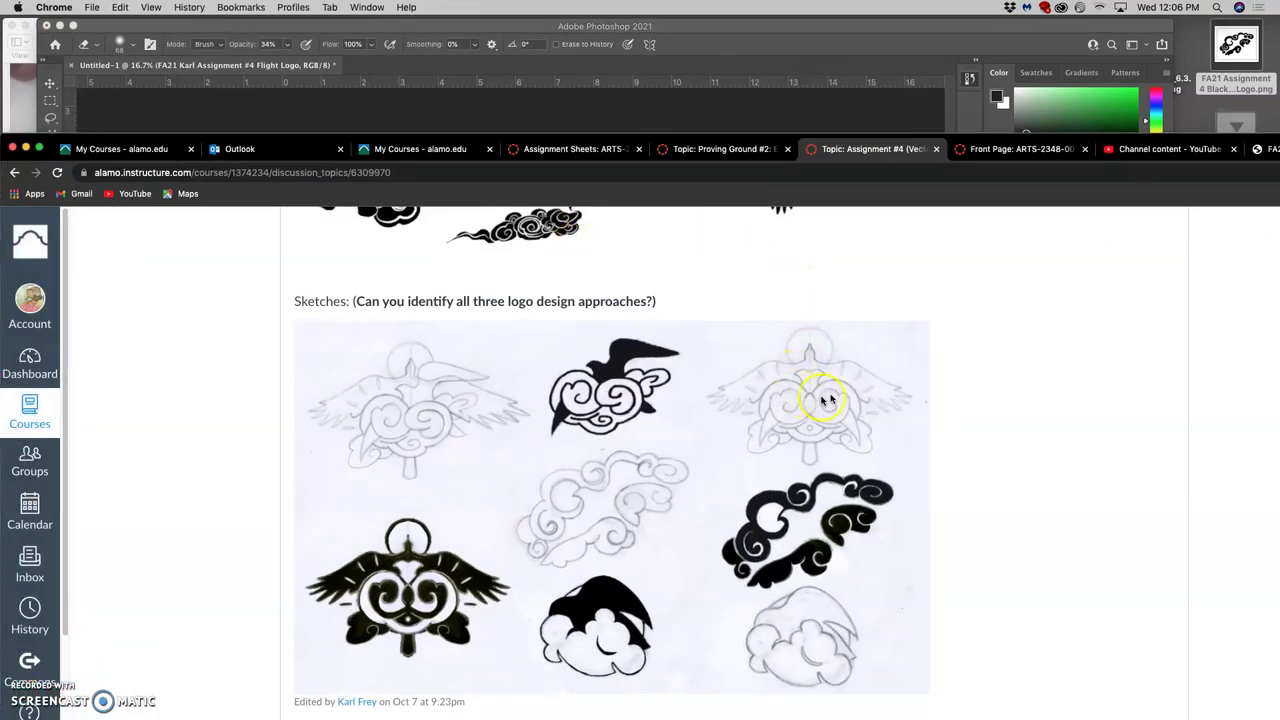
scroll(900, 360, up, 5)
click(1150, 332)
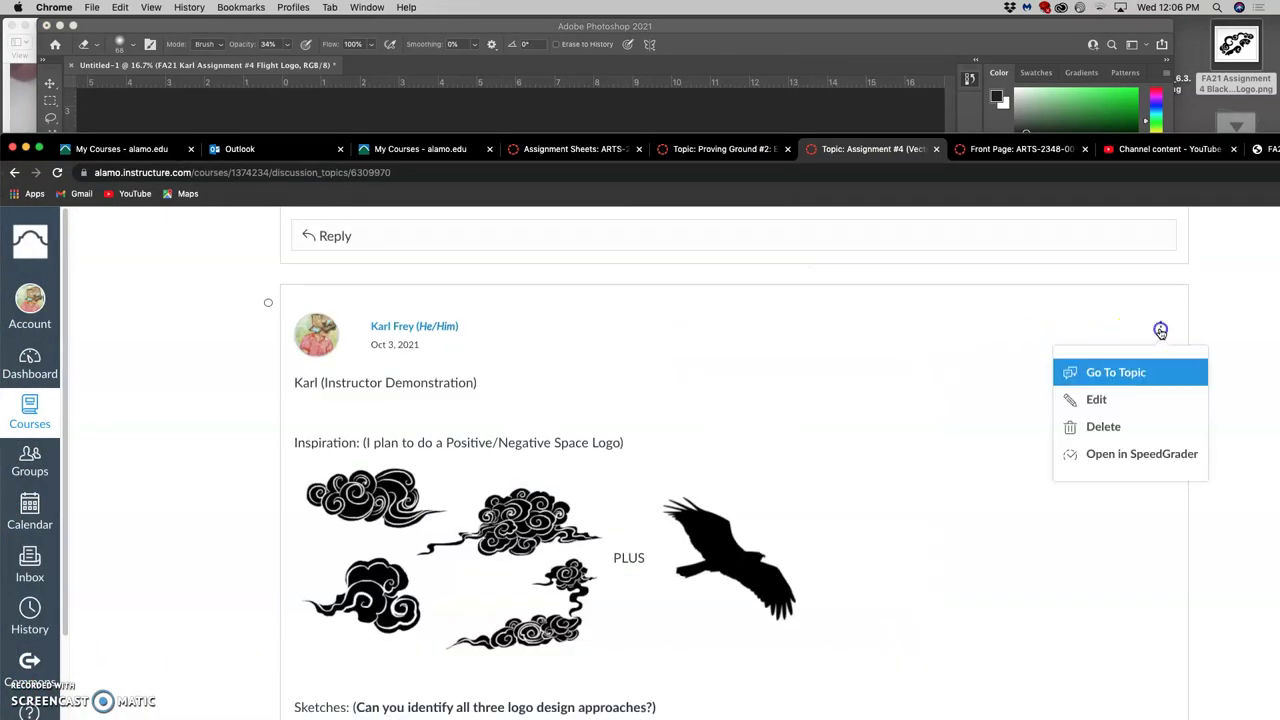
click(1098, 404)
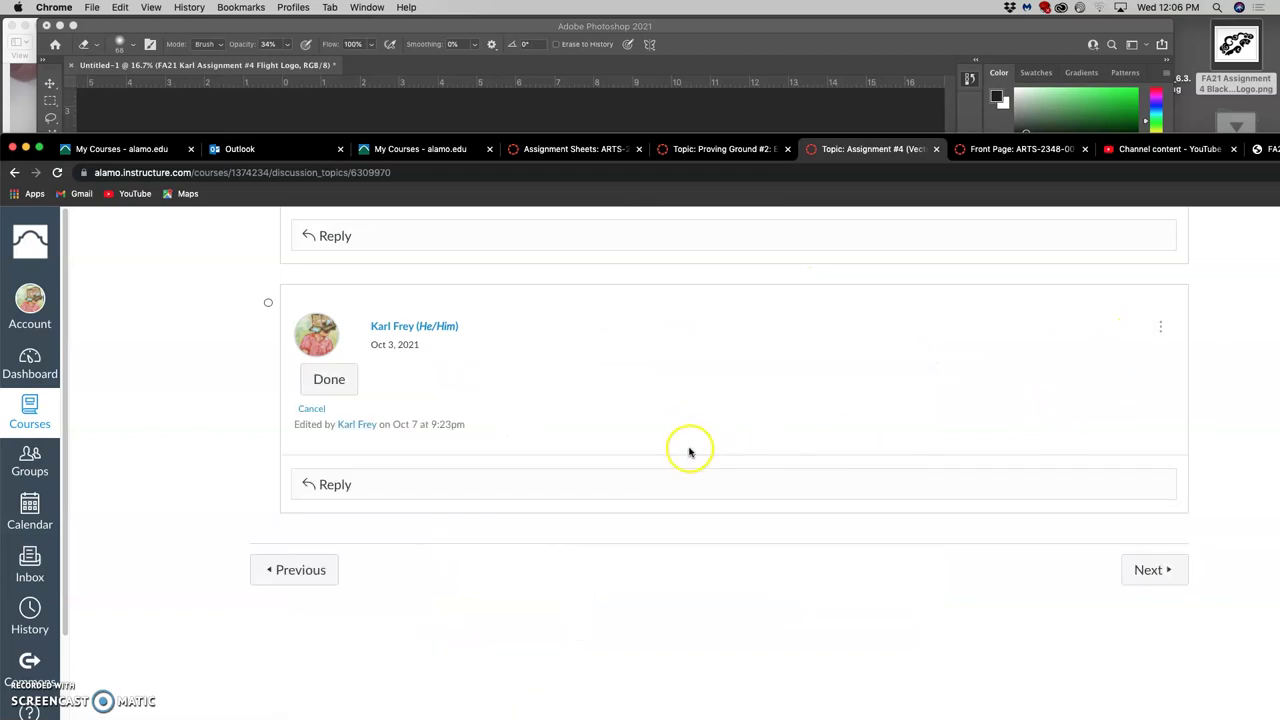
scroll(691, 437, down, 5)
scroll(719, 453, down, 5)
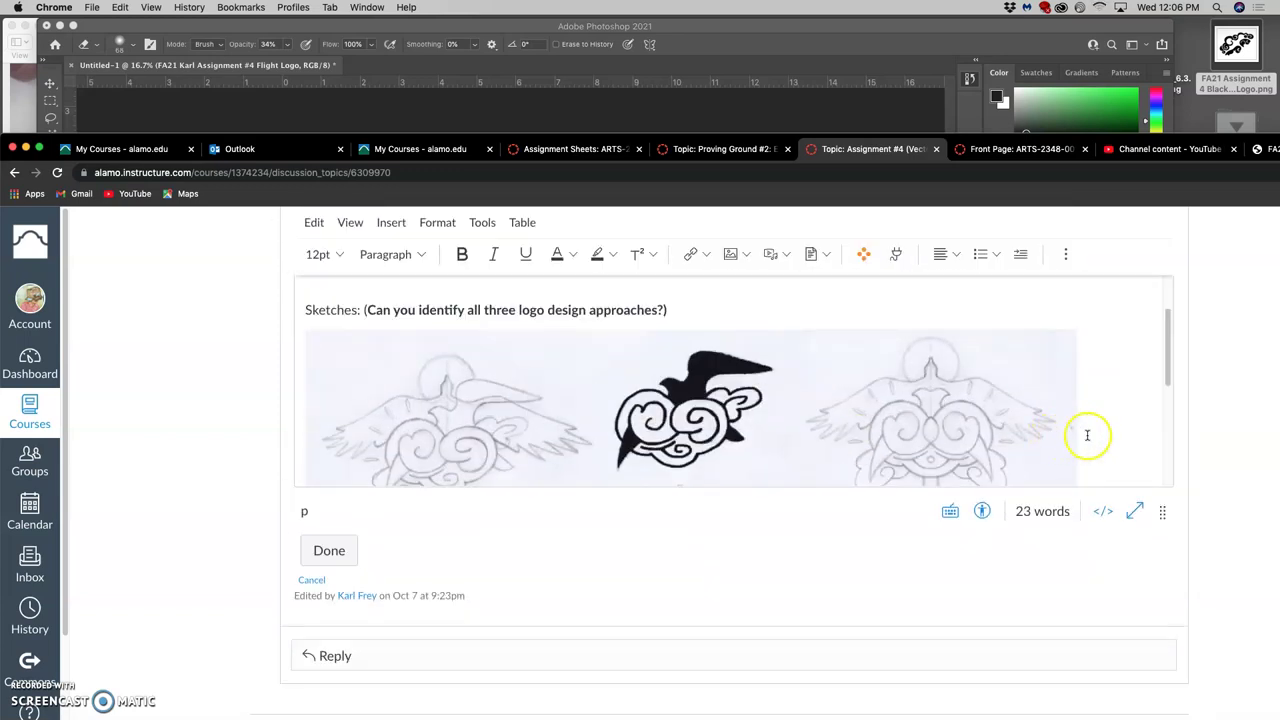
click(1087, 435)
scroll(1075, 436, down, 5)
click(1063, 436)
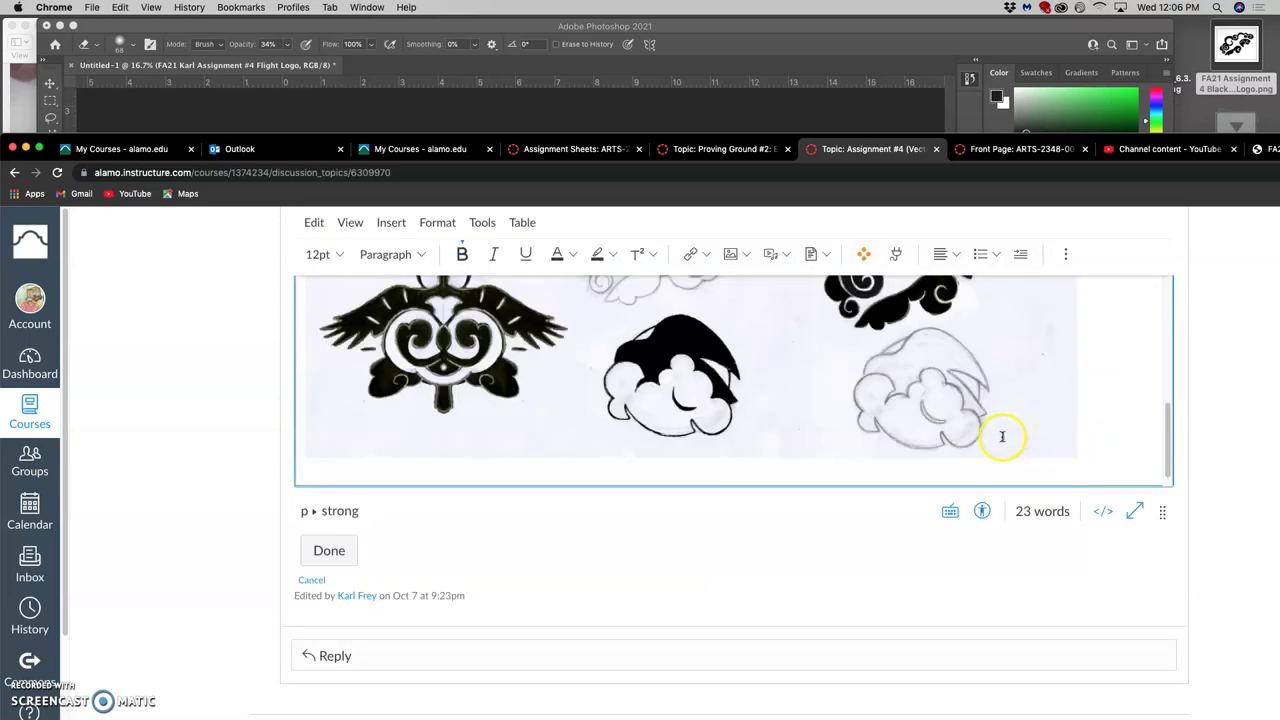
scroll(946, 433, down, 1)
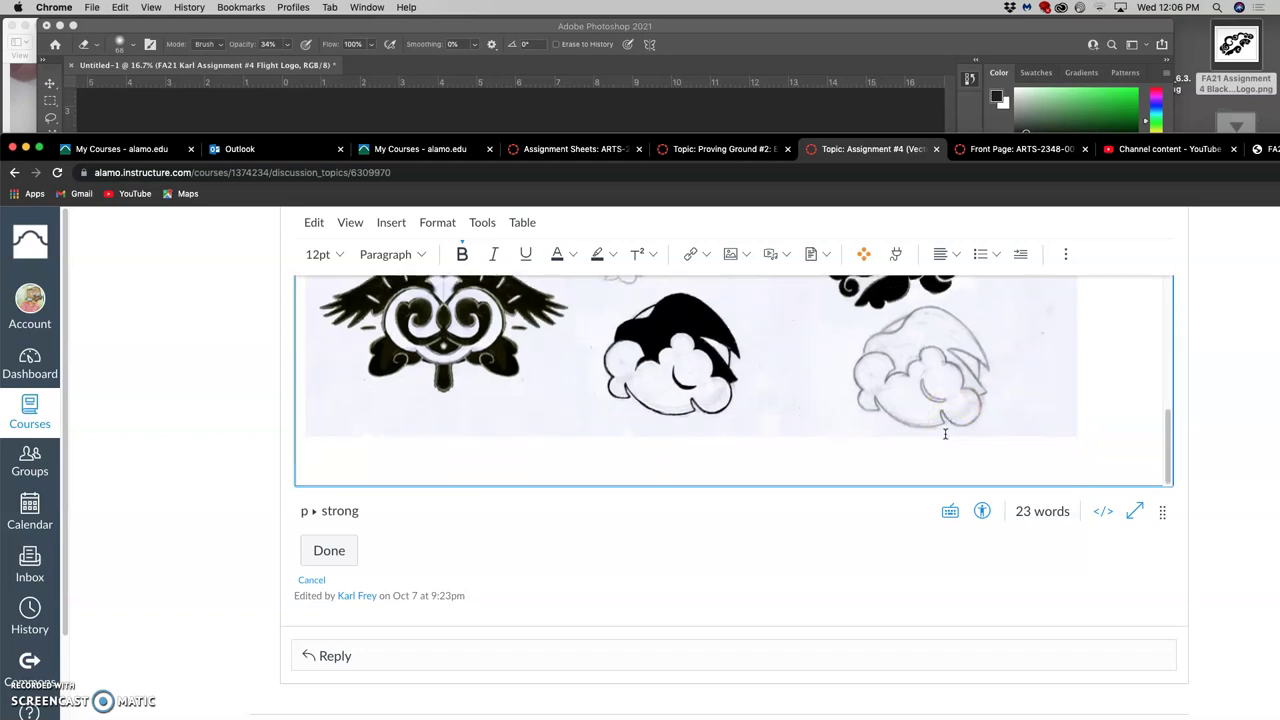
Step: Upload the black cloud logo PNG from the Desktop and insert it into the post
click(745, 257)
click(752, 287)
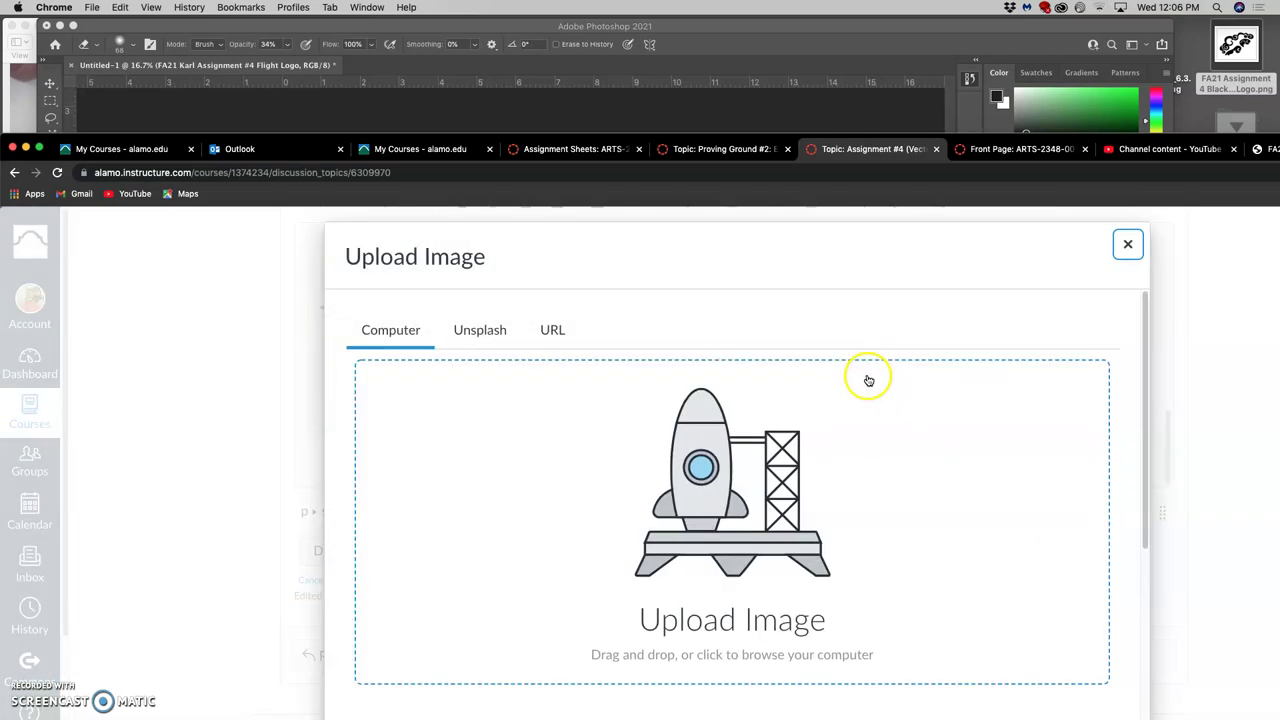
key(F11)
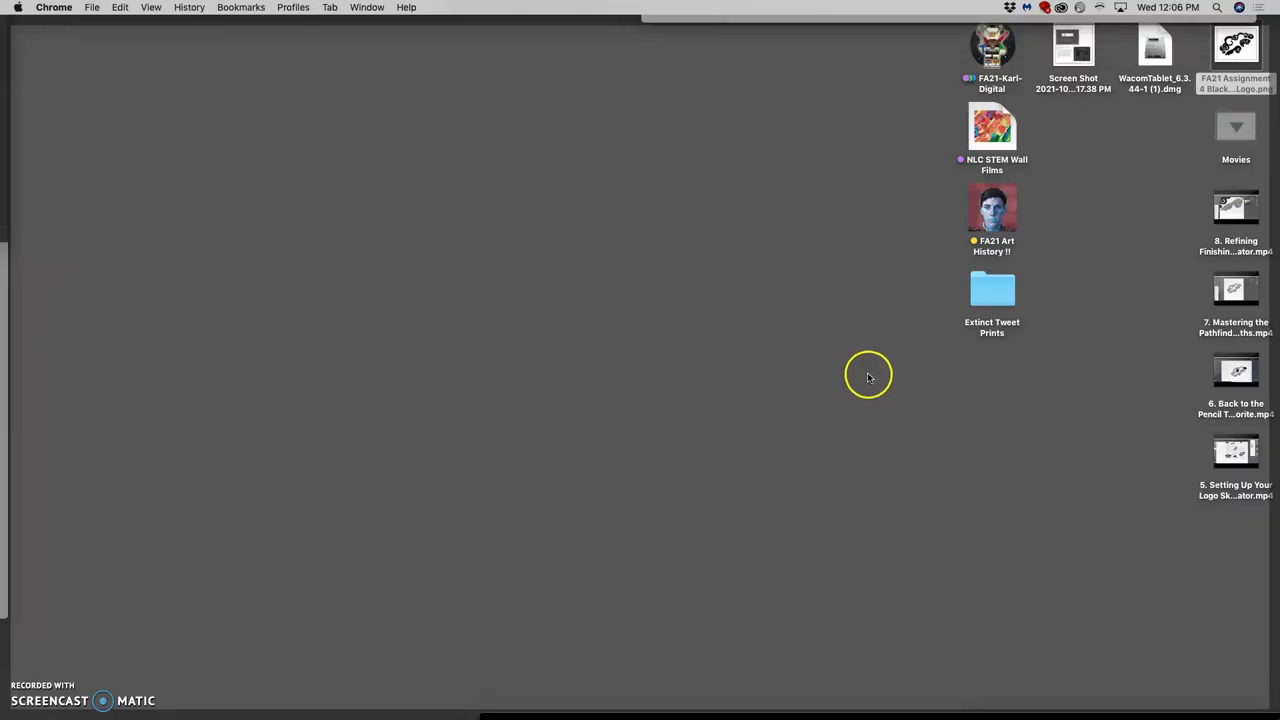
drag(1237, 52, 797, 465)
scroll(890, 470, down, 5)
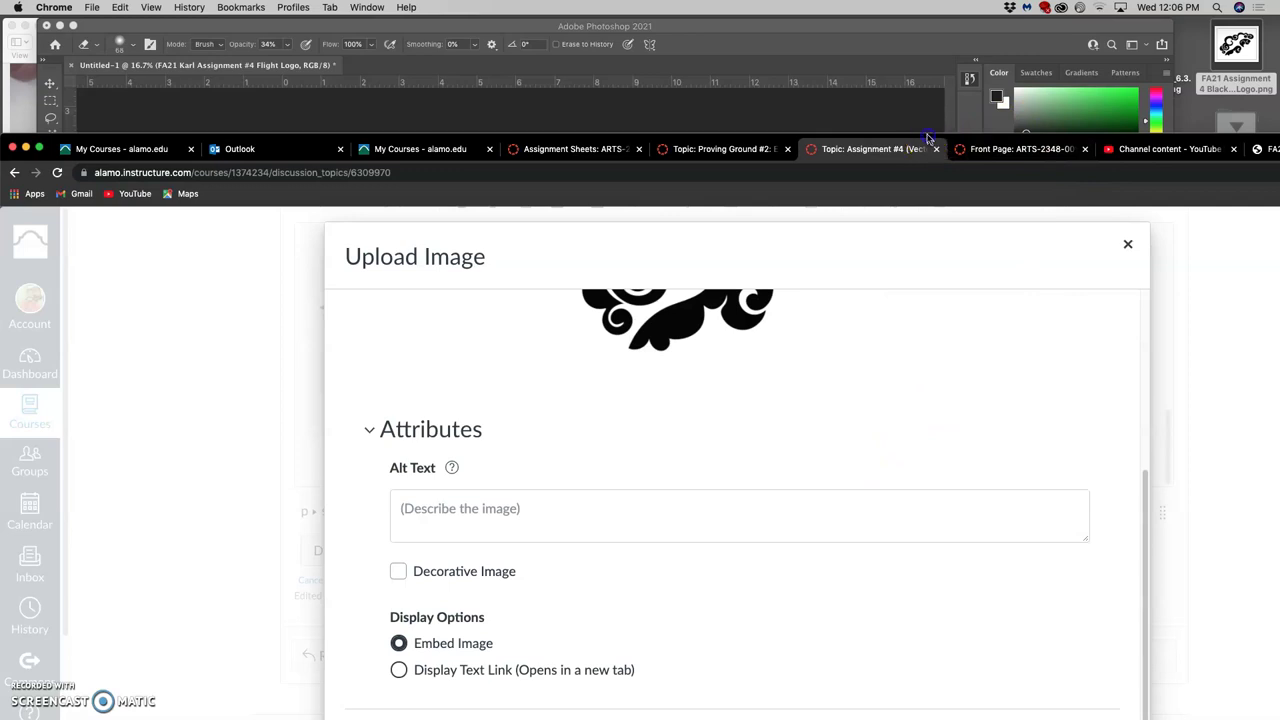
drag(930, 140, 914, 22)
click(1106, 640)
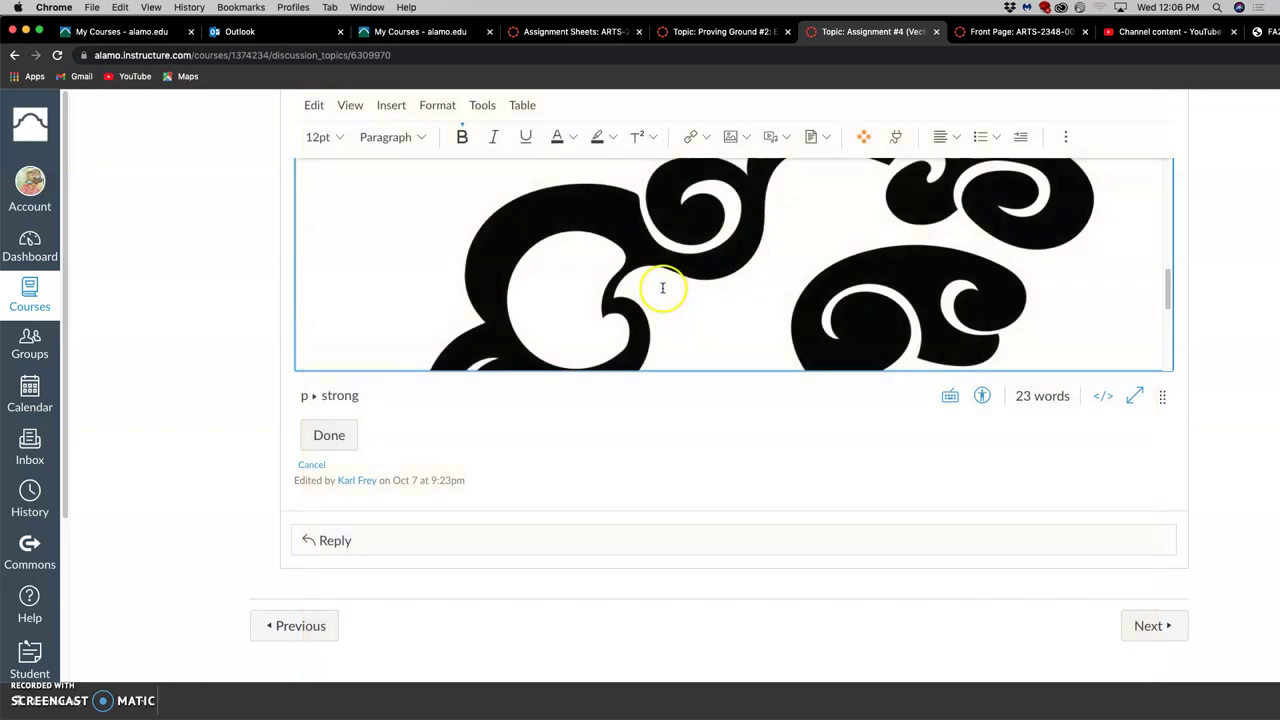
Step: Shrink the inserted logo to about a third of its width, then enlarge it slightly
click(662, 288)
scroll(763, 297, up, 3)
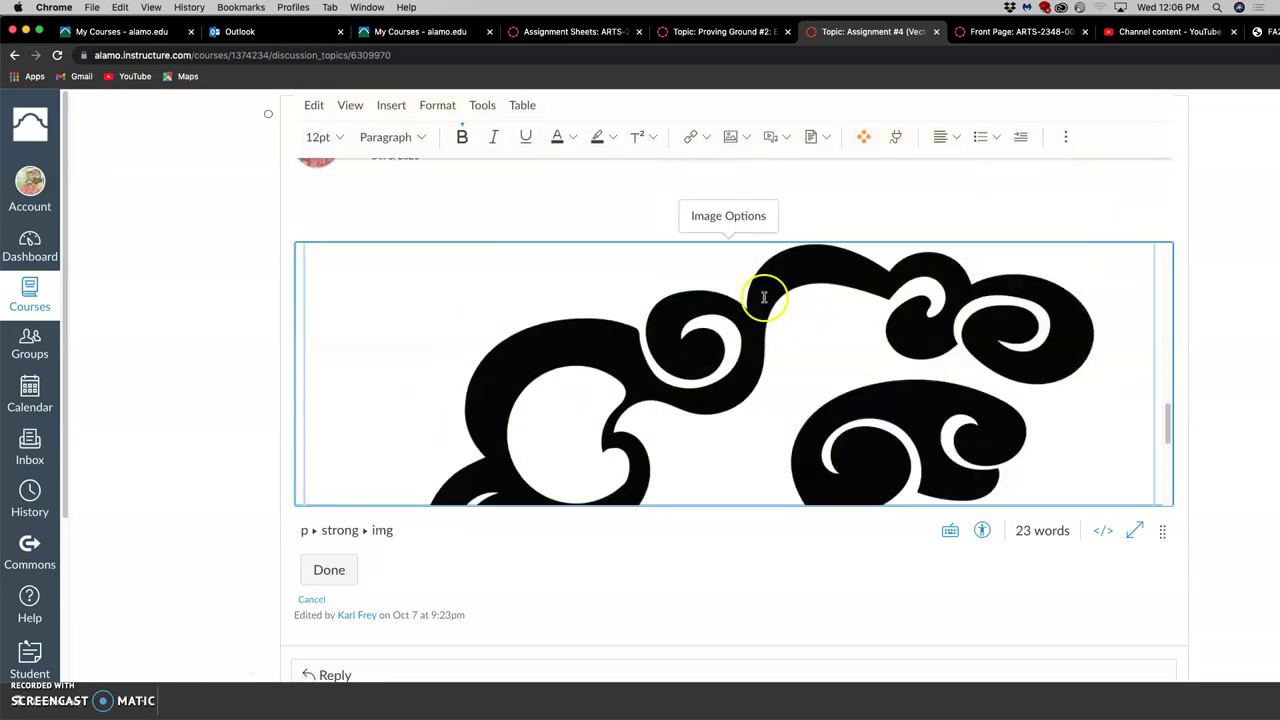
scroll(863, 314, up, 3)
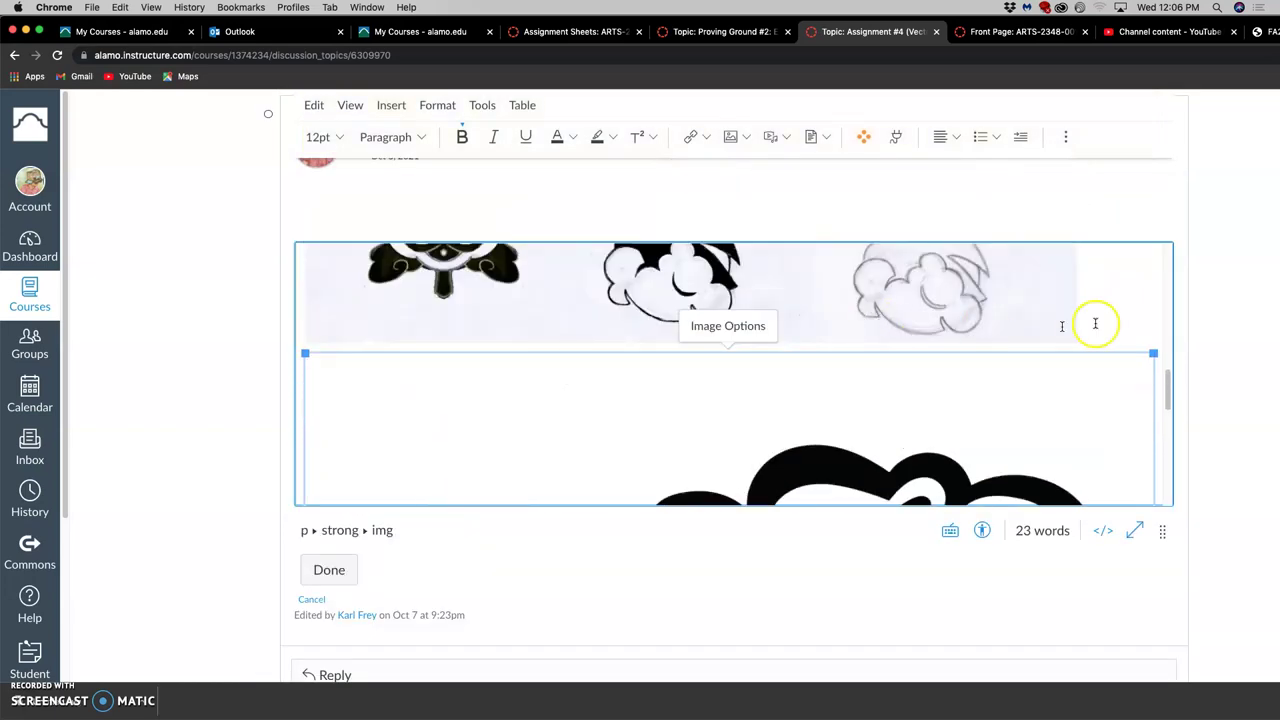
drag(1154, 353, 707, 424)
scroll(720, 420, down, 2)
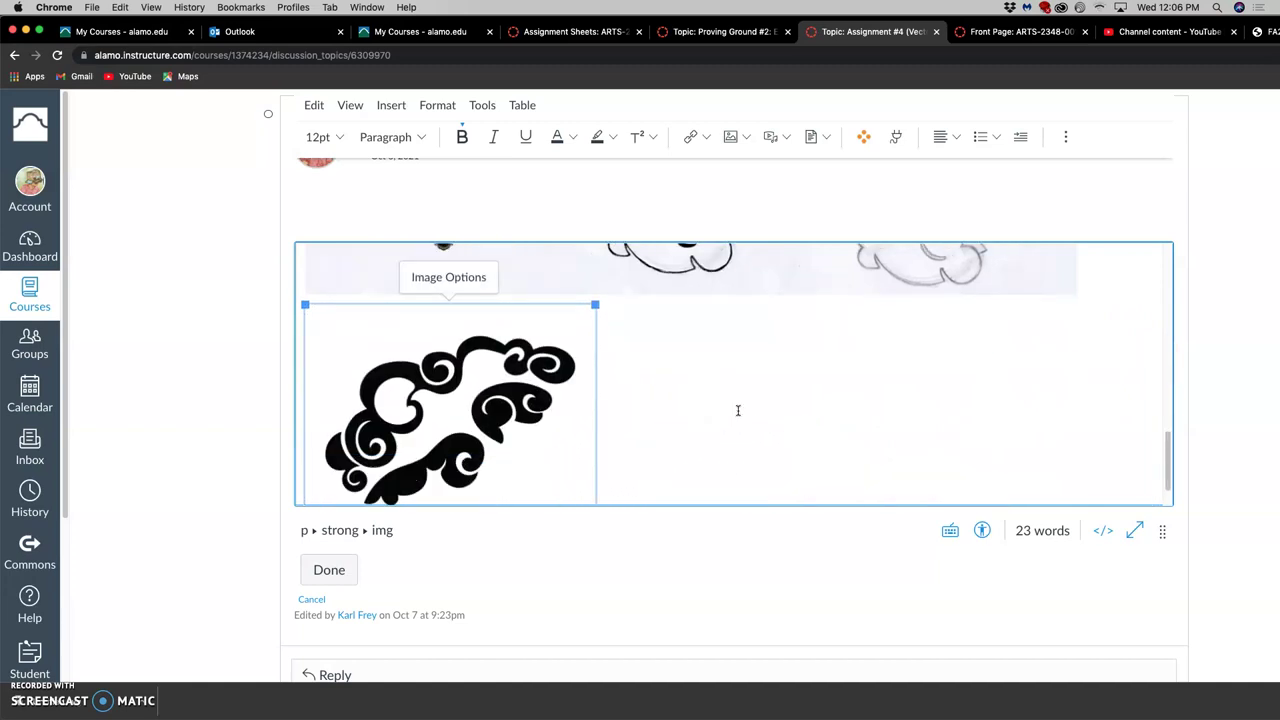
drag(595, 485, 617, 494)
click(643, 464)
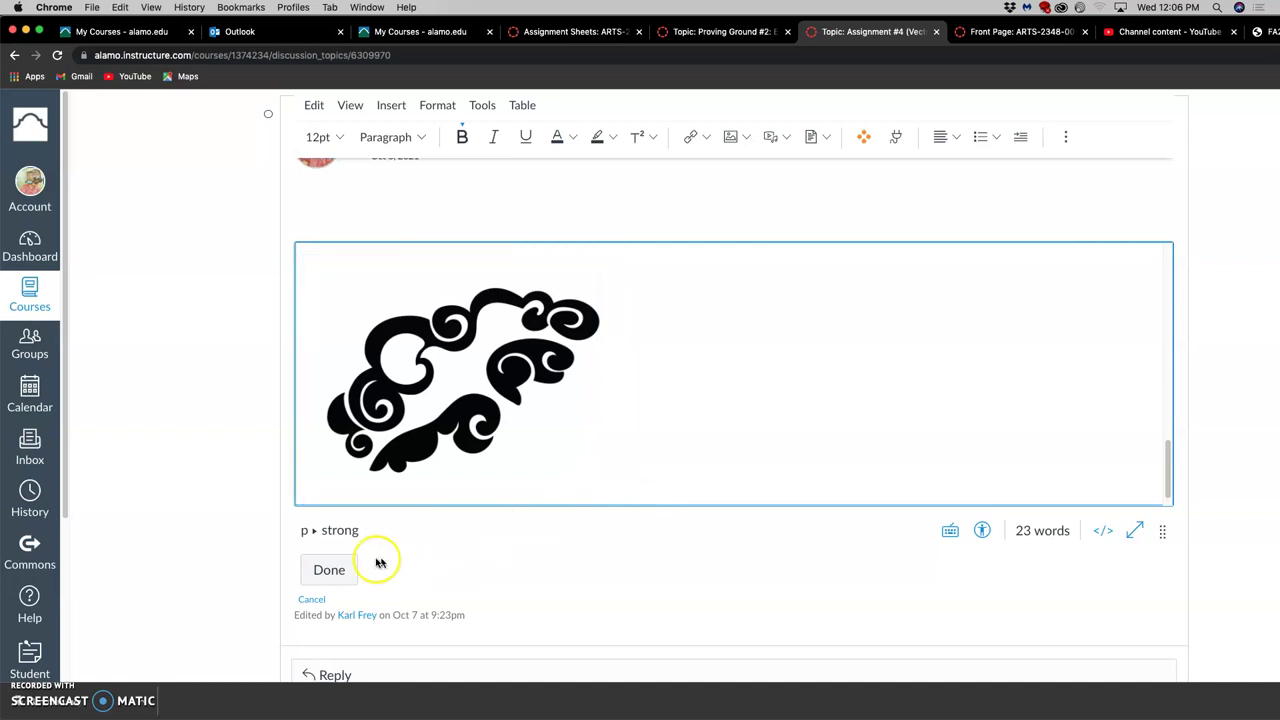
Step: Save the post with Done and review the resized logo beneath the sketch sheet
click(340, 569)
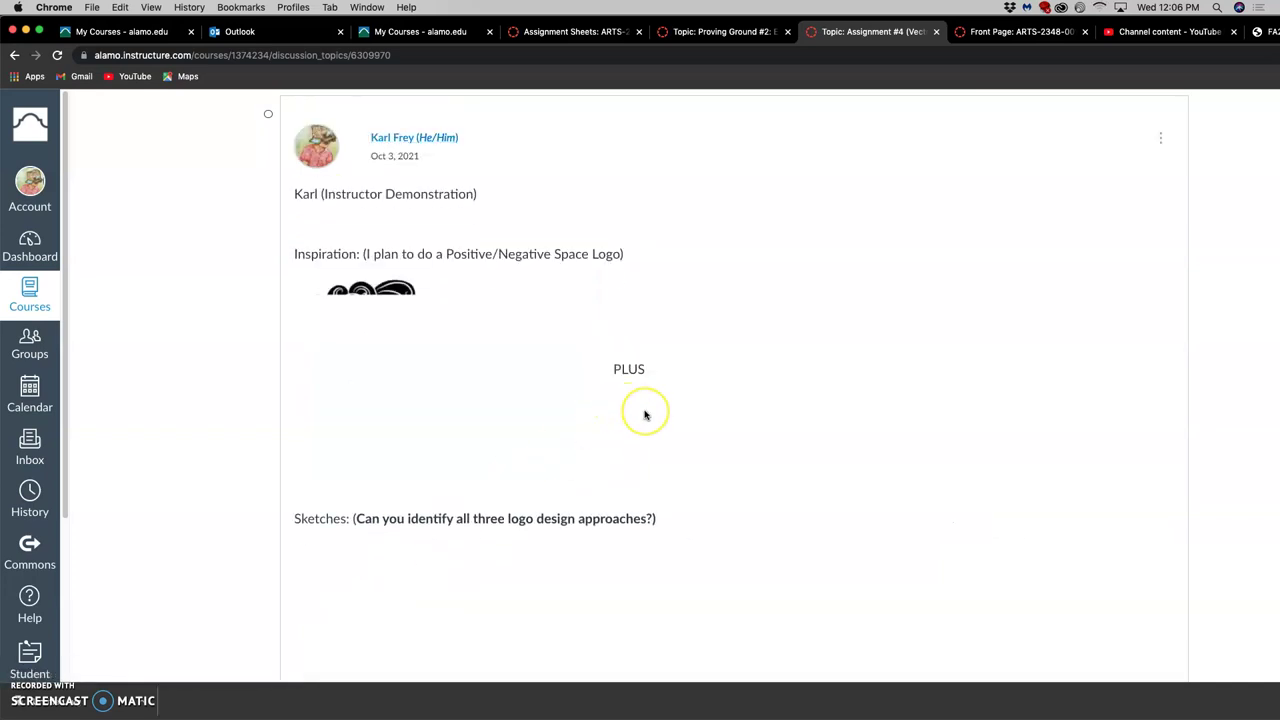
scroll(645, 415, down, 5)
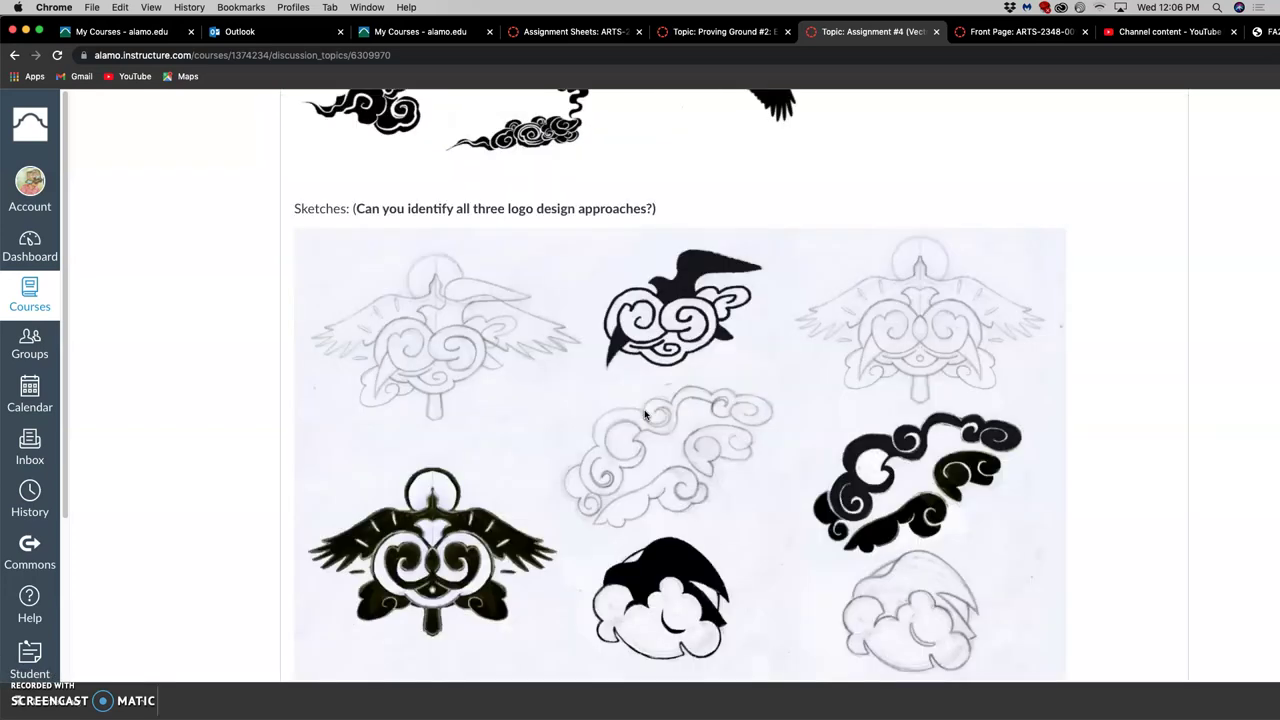
scroll(645, 415, down, 6)
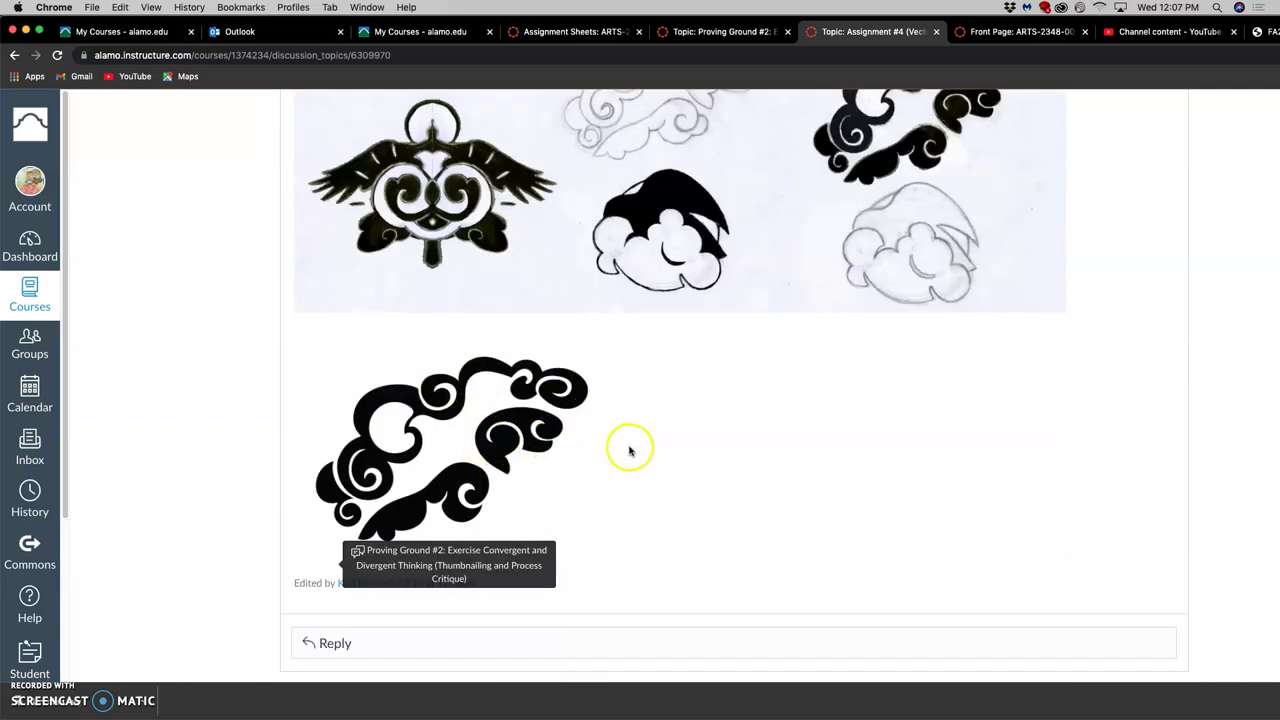
scroll(631, 449, up, 4)
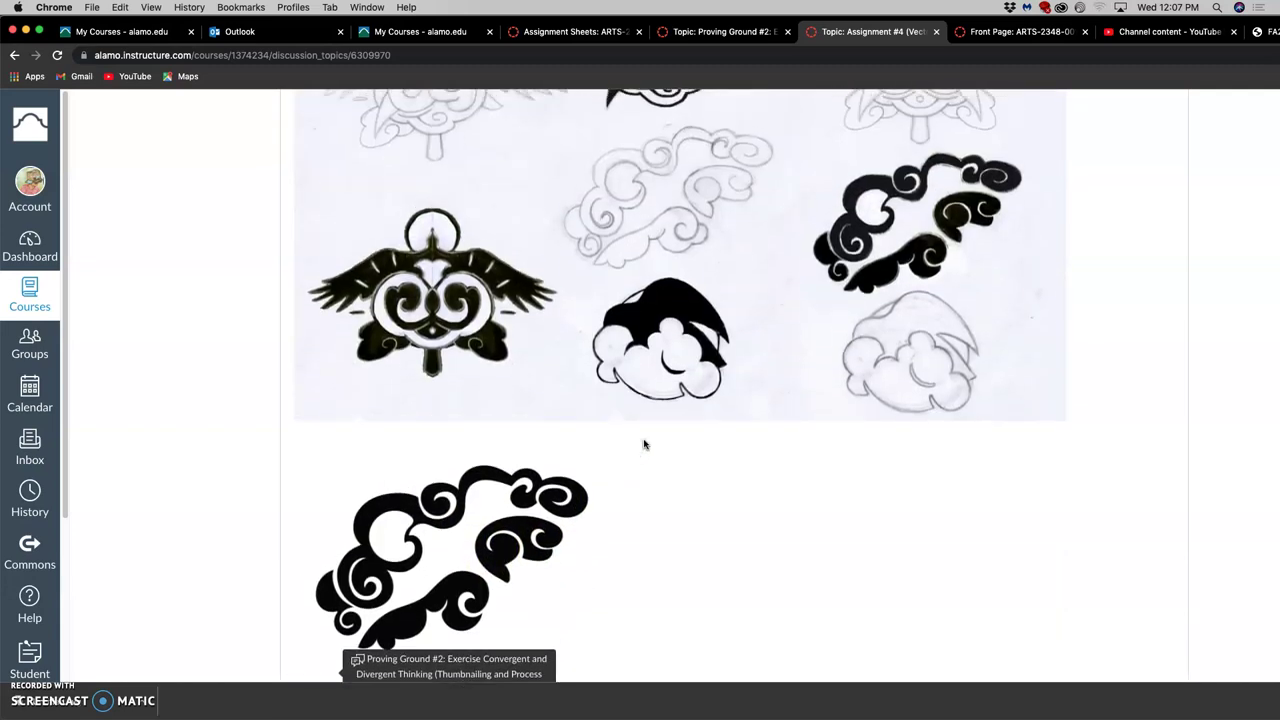
scroll(644, 444, down, 5)
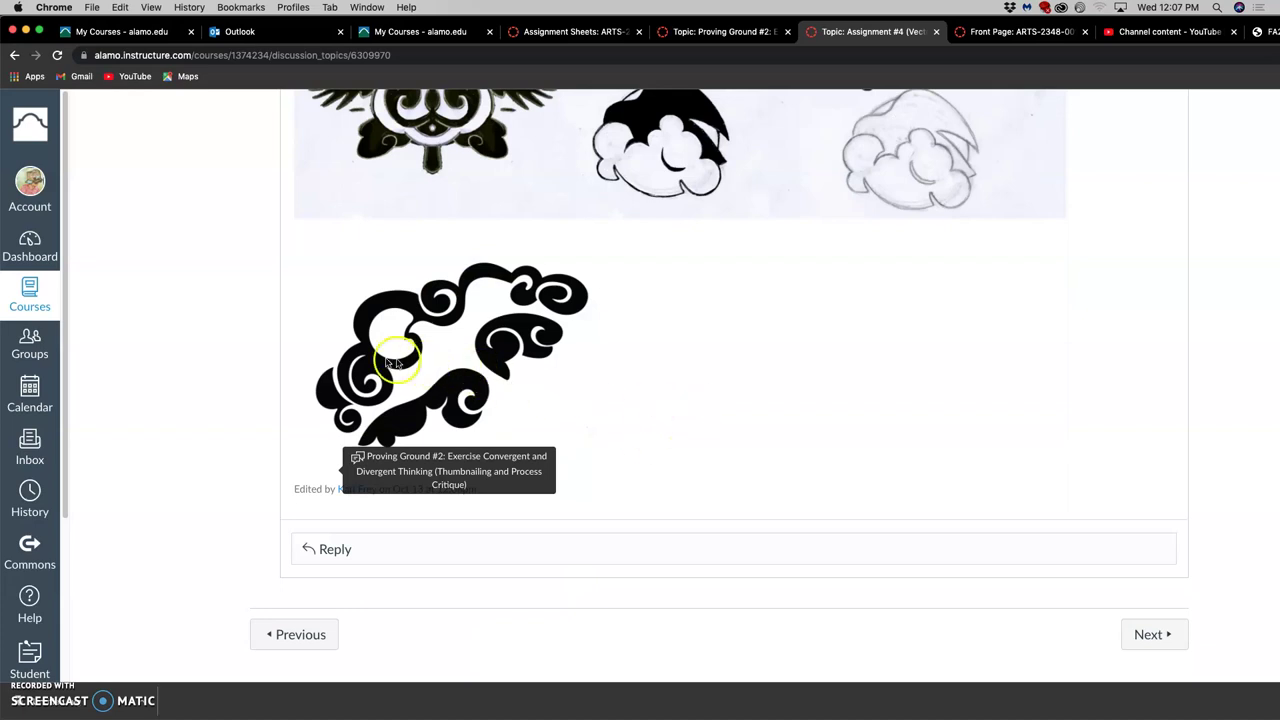
scroll(359, 370, up, 15)
scroll(362, 440, down, 15)
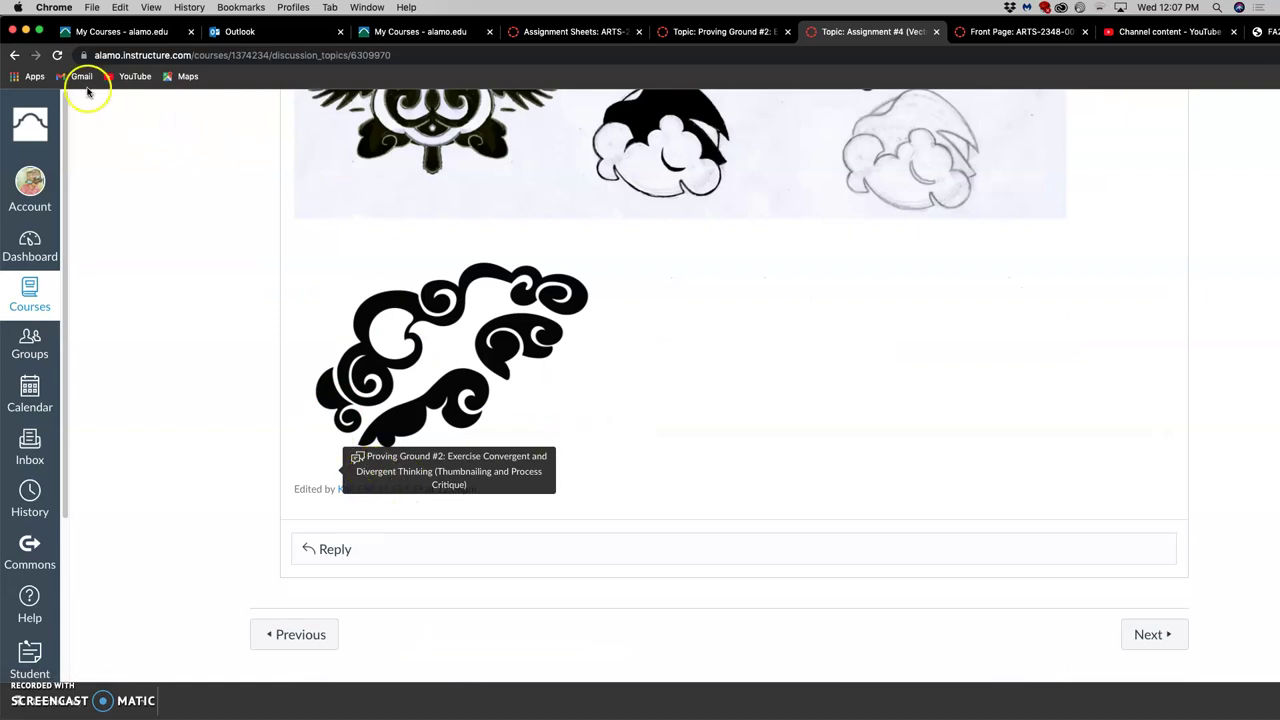
click(1151, 634)
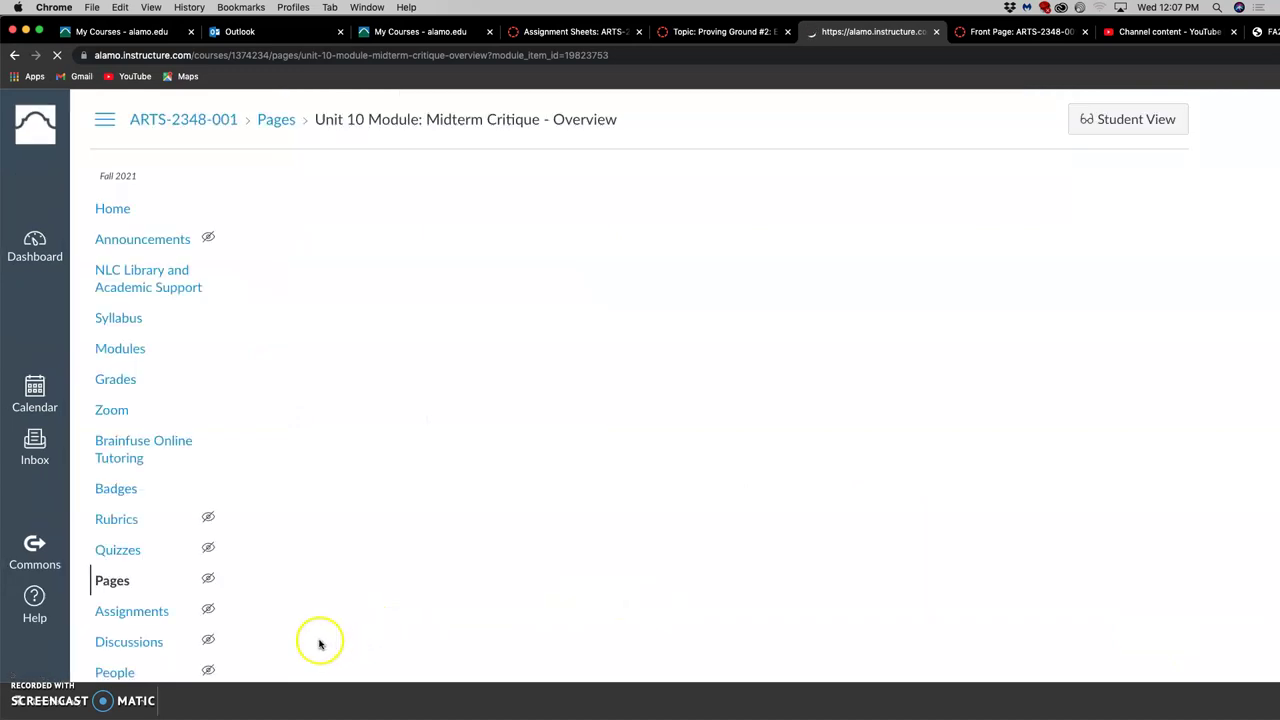
scroll(400, 580, down, 4)
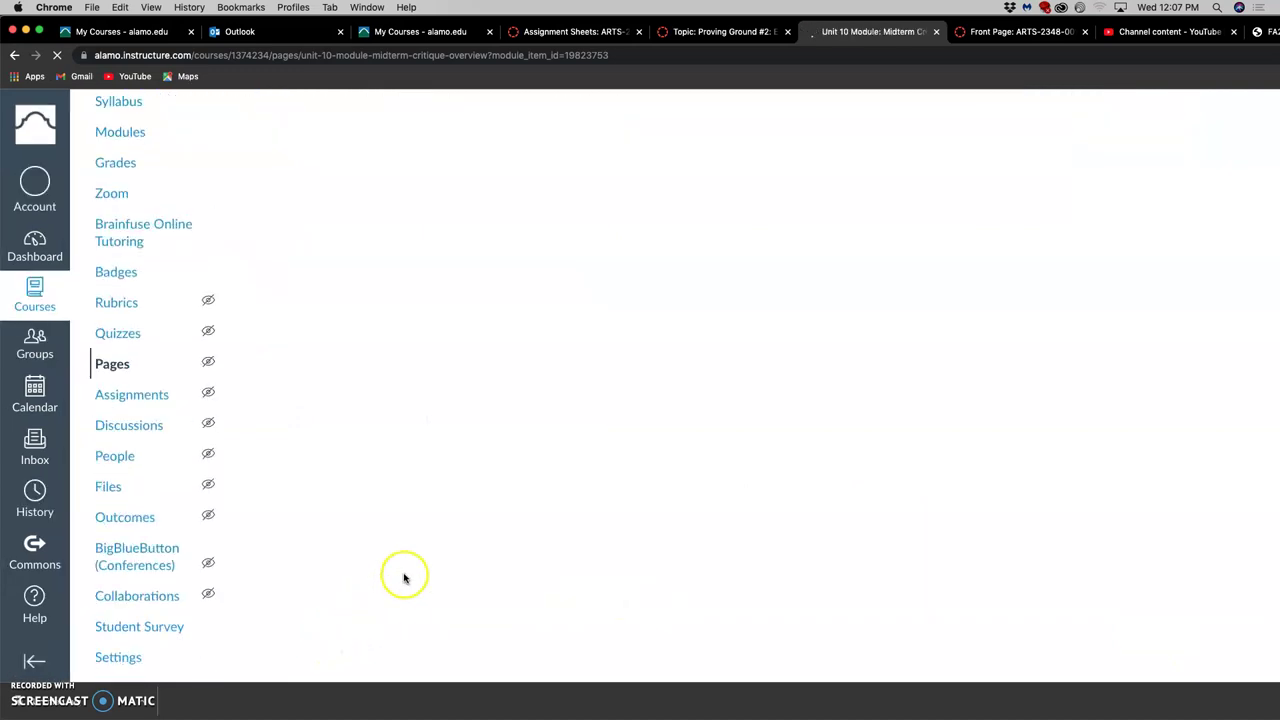
click(306, 633)
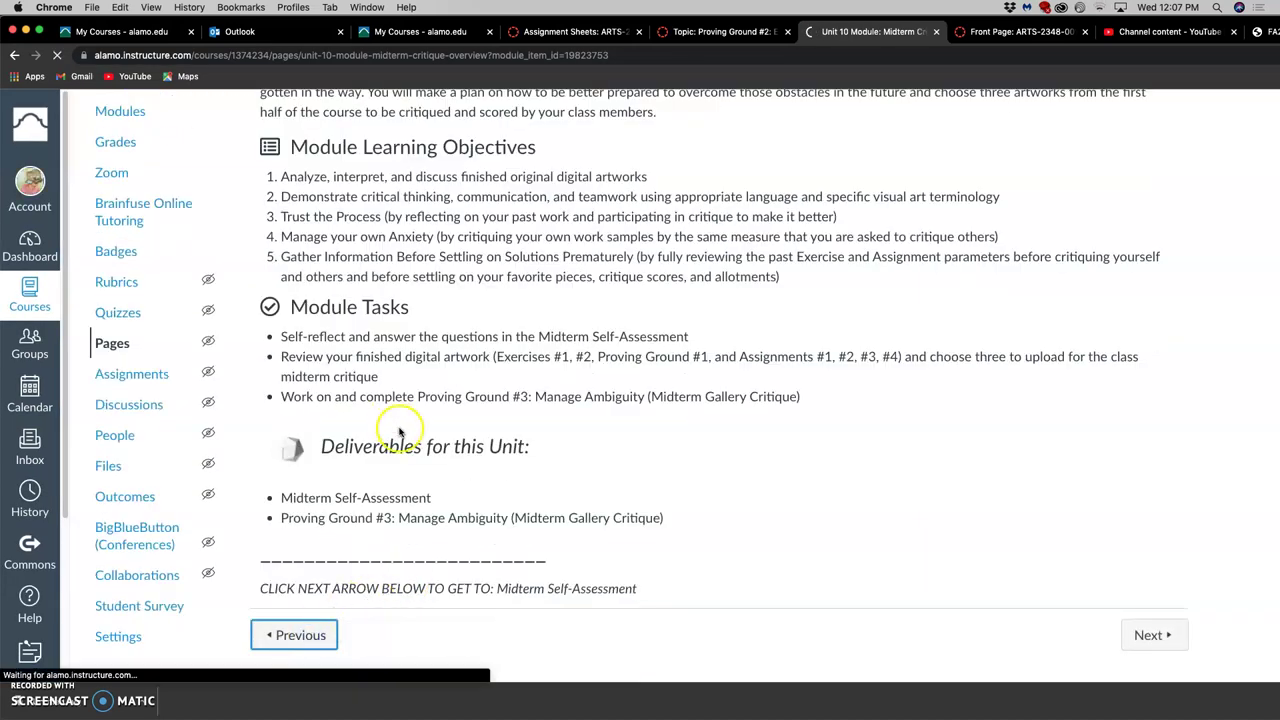
scroll(500, 443, down, 15)
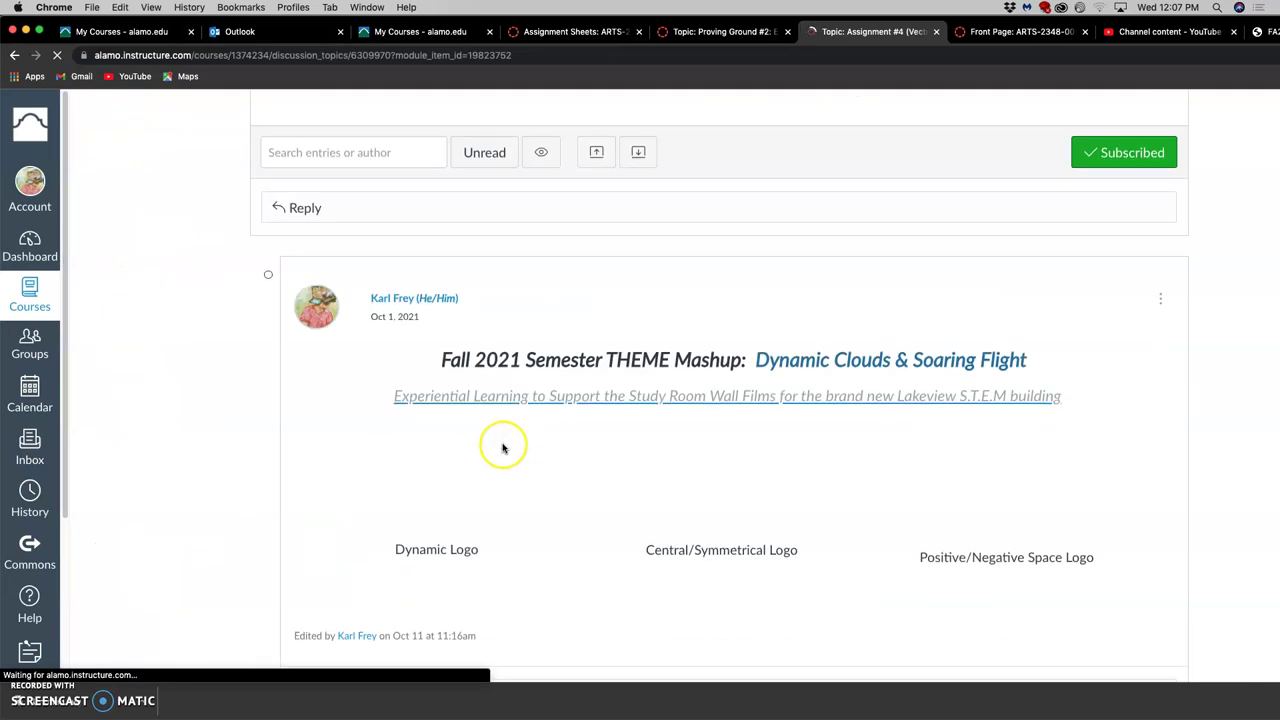
scroll(503, 448, down, 10)
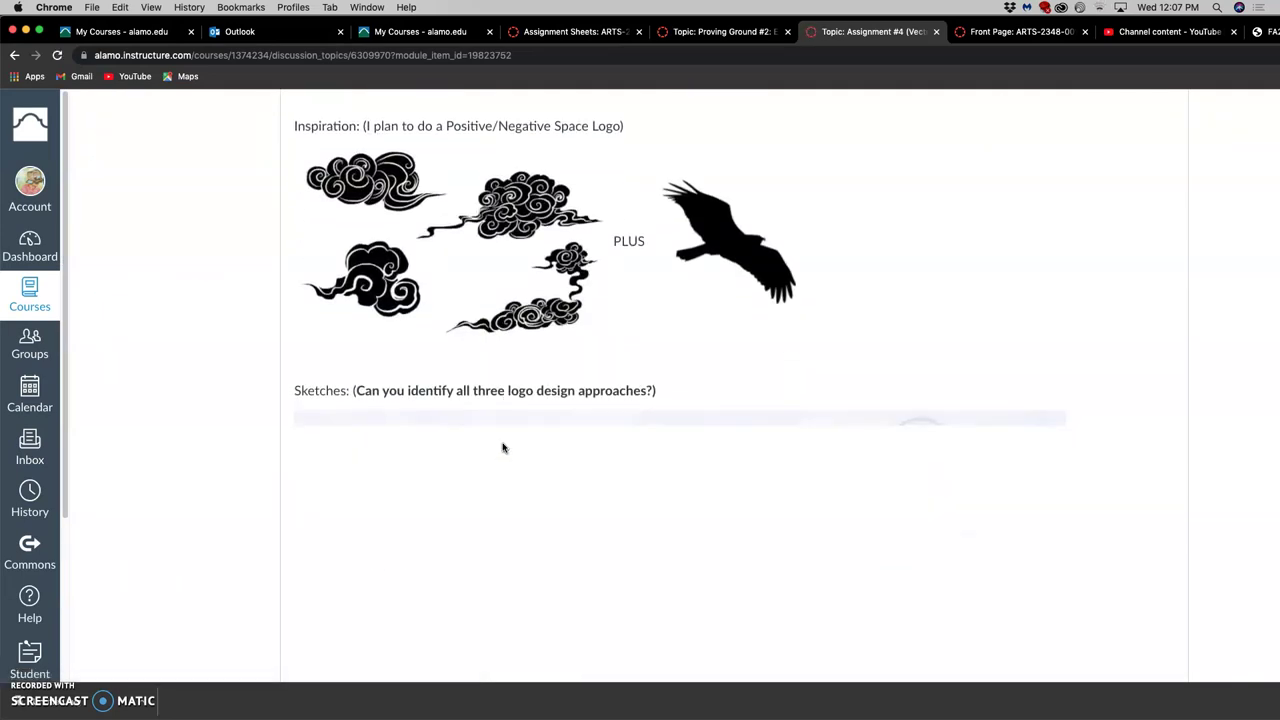
scroll(503, 448, up, 15)
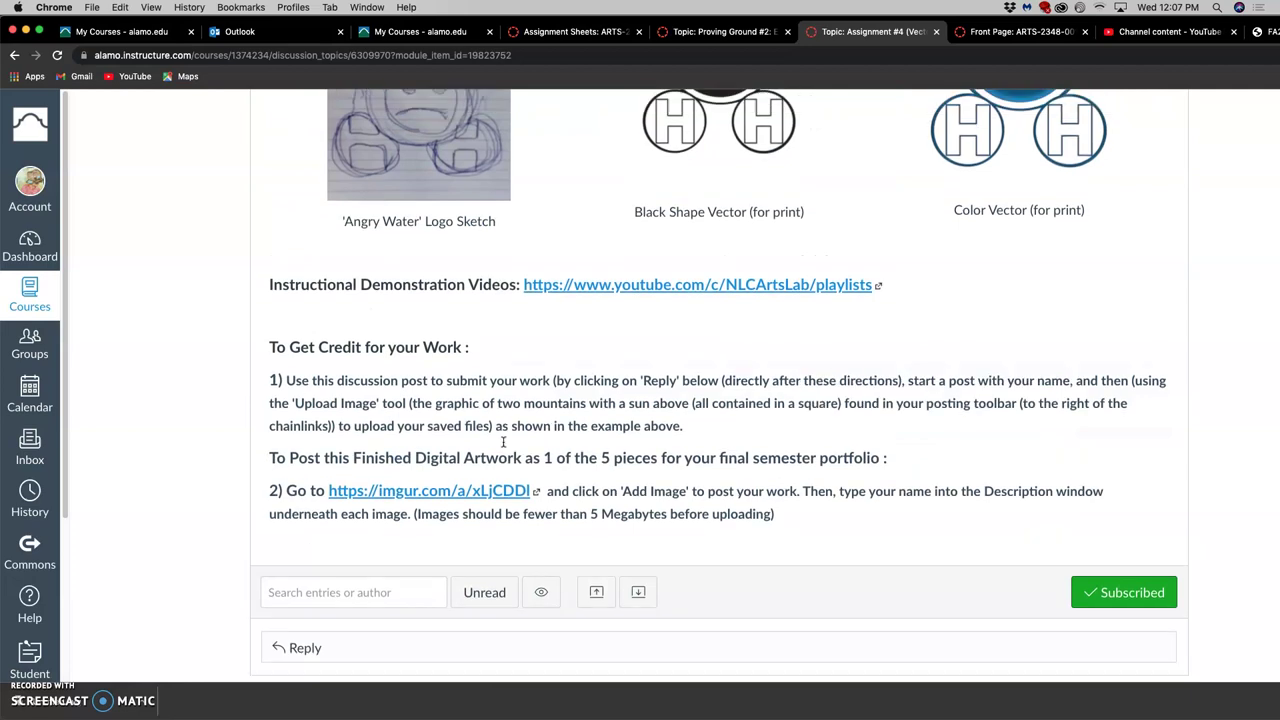
scroll(503, 443, up, 3)
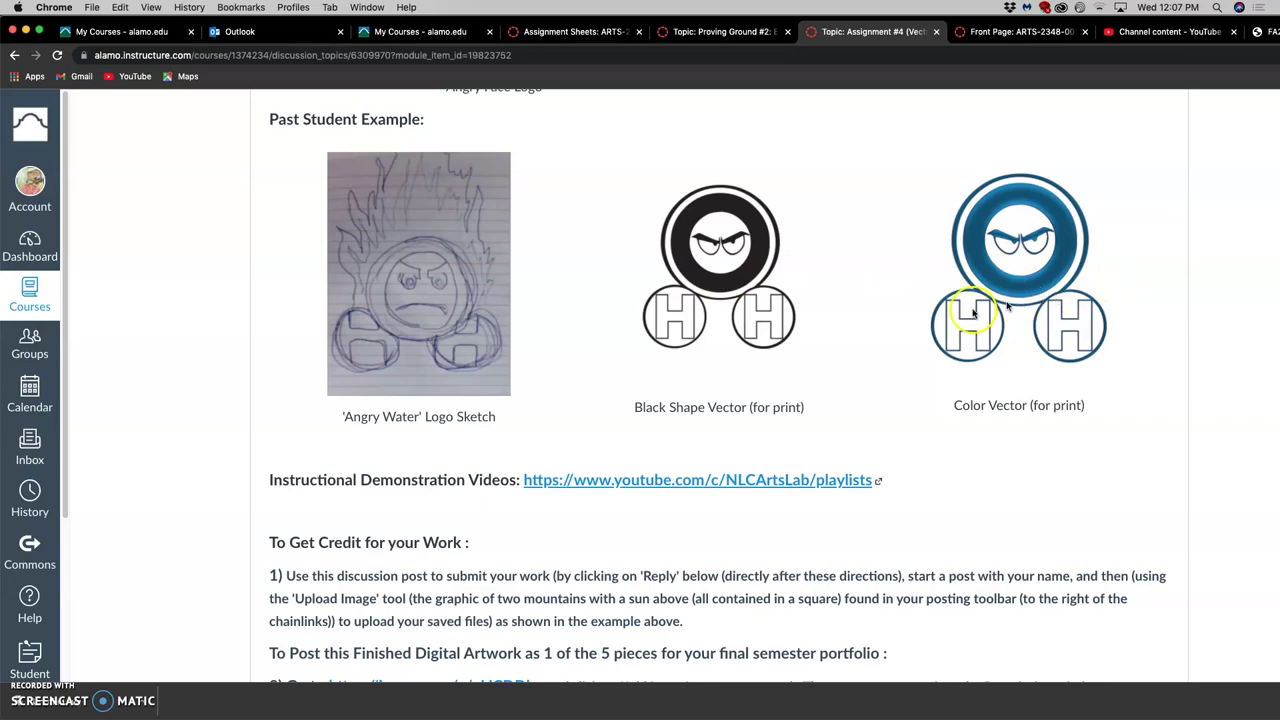
scroll(893, 369, up, 3)
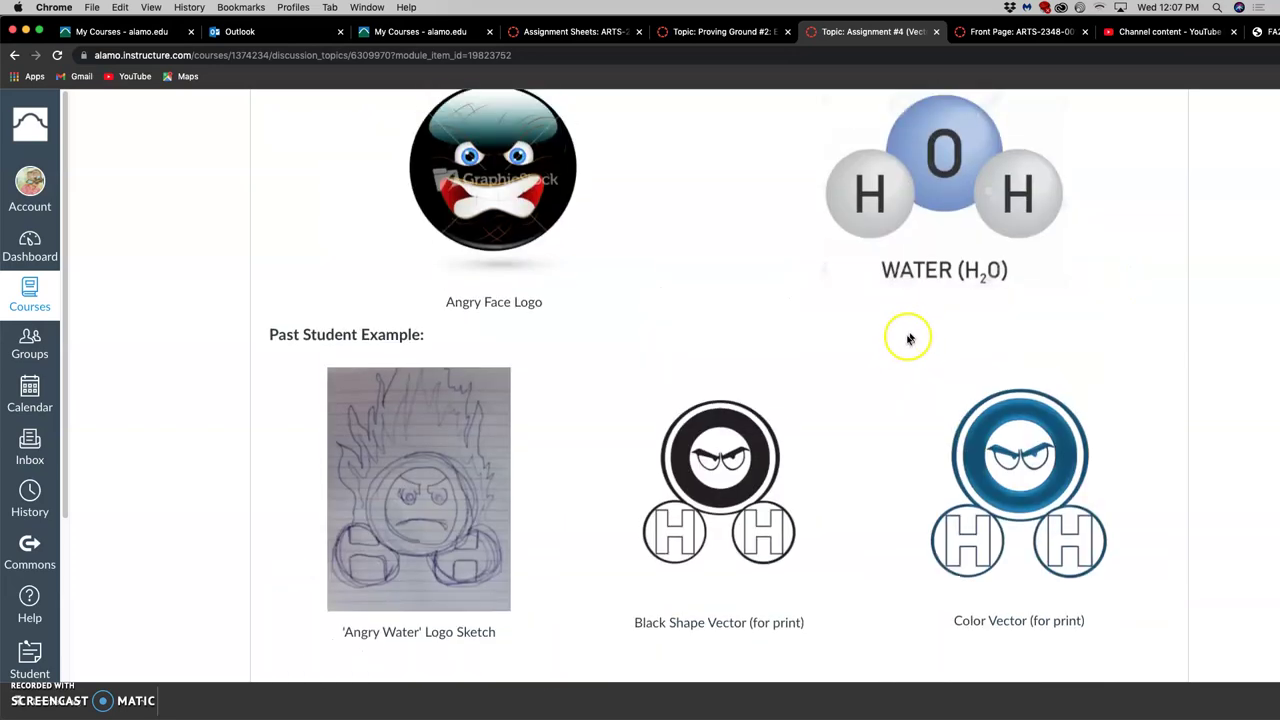
scroll(906, 337, down, 15)
scroll(907, 342, down, 10)
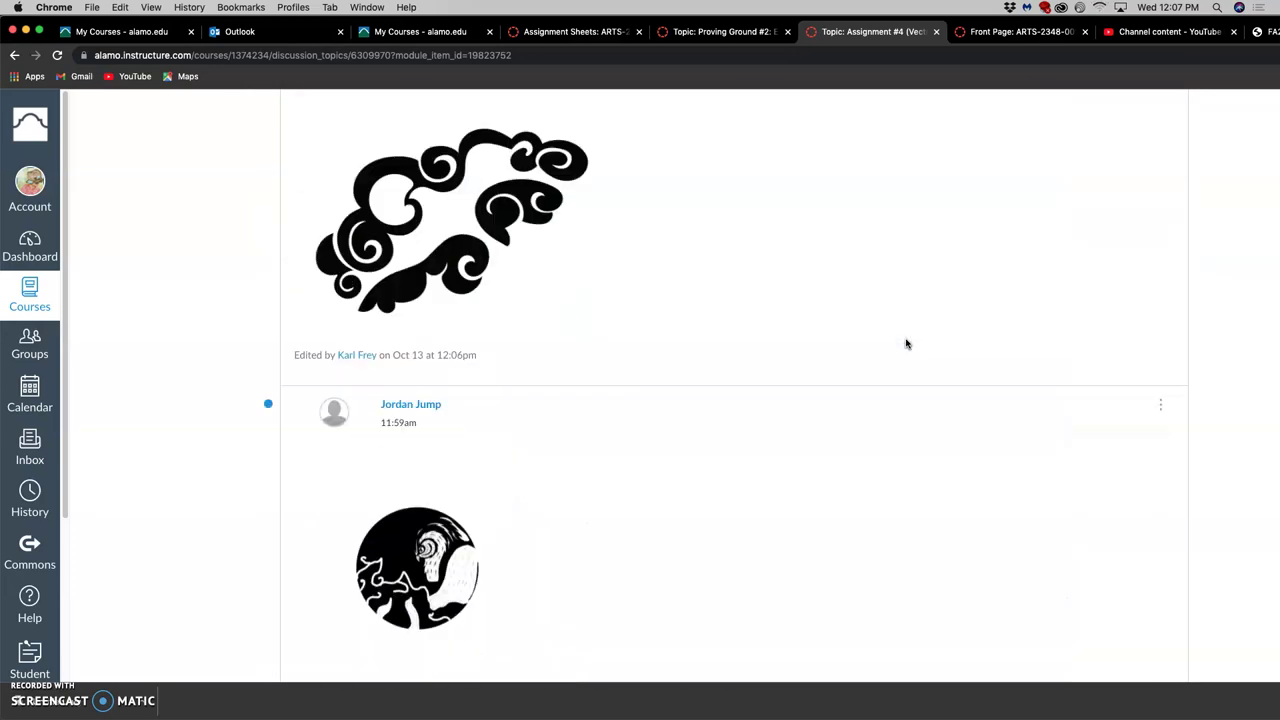
scroll(905, 343, up, 3)
scroll(900, 344, down, 2)
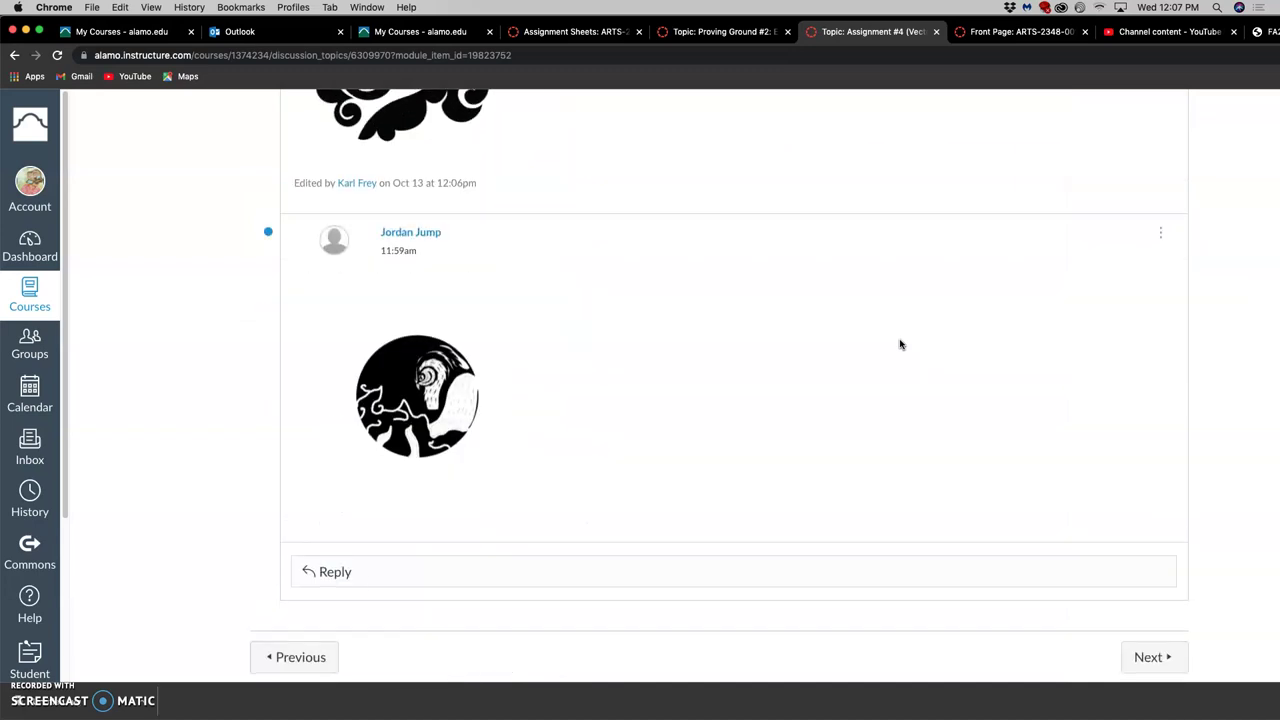
scroll(900, 344, up, 5)
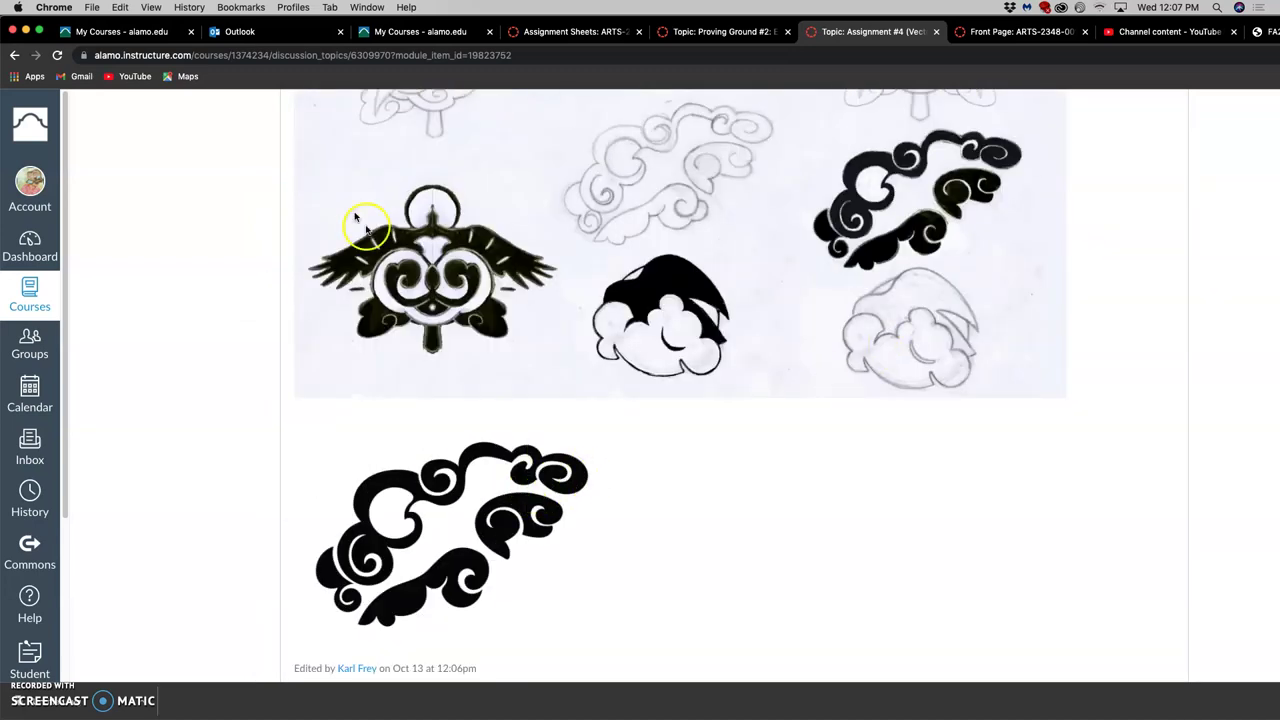
Step: Duplicate the Flight Logo layer and make the white Background layer visible
drag(46, 33, 216, 355)
click(277, 249)
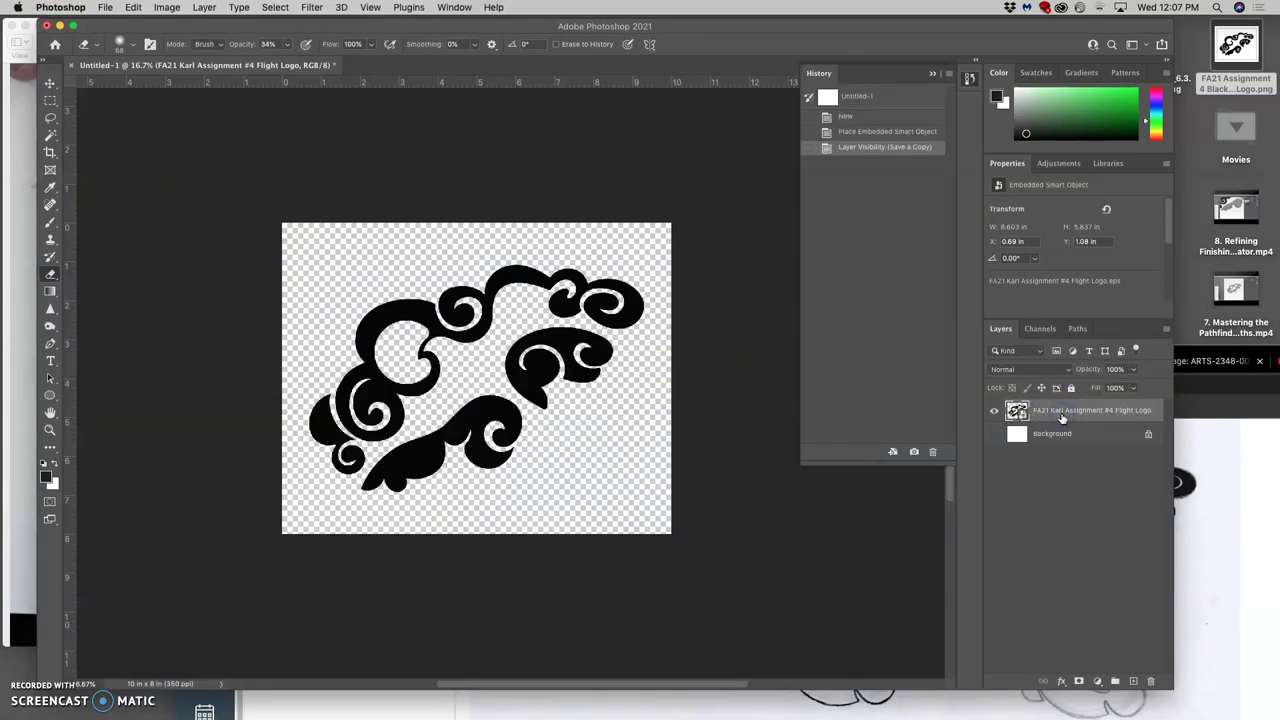
click(1058, 420)
key(super+j)
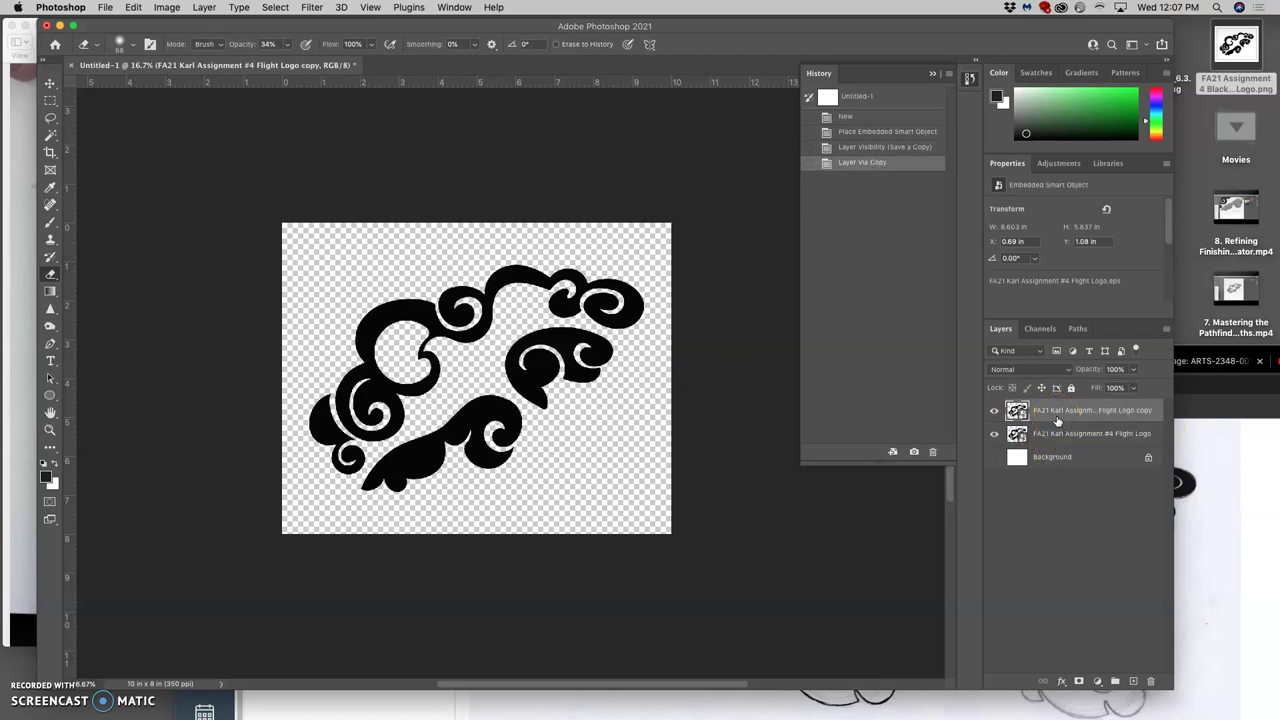
click(994, 457)
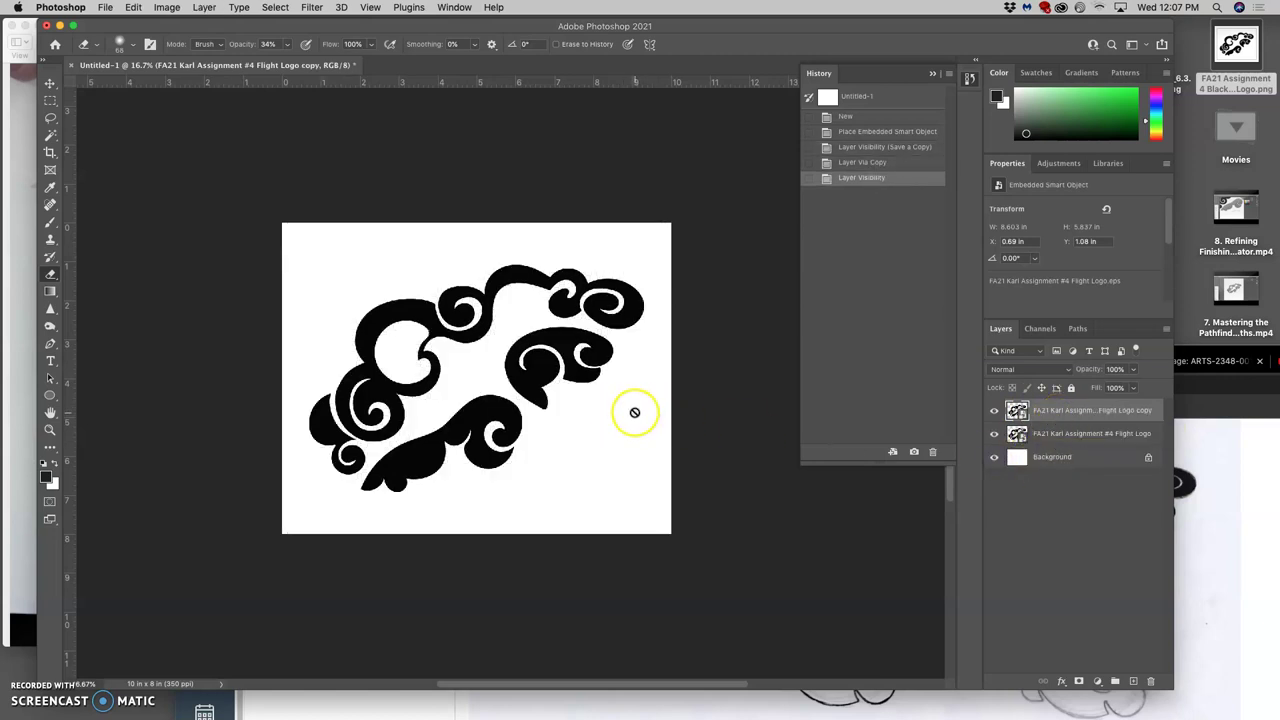
Step: Zoom the canvas to 25% and open Layer Style for the logo copy layer
key(super+equal)
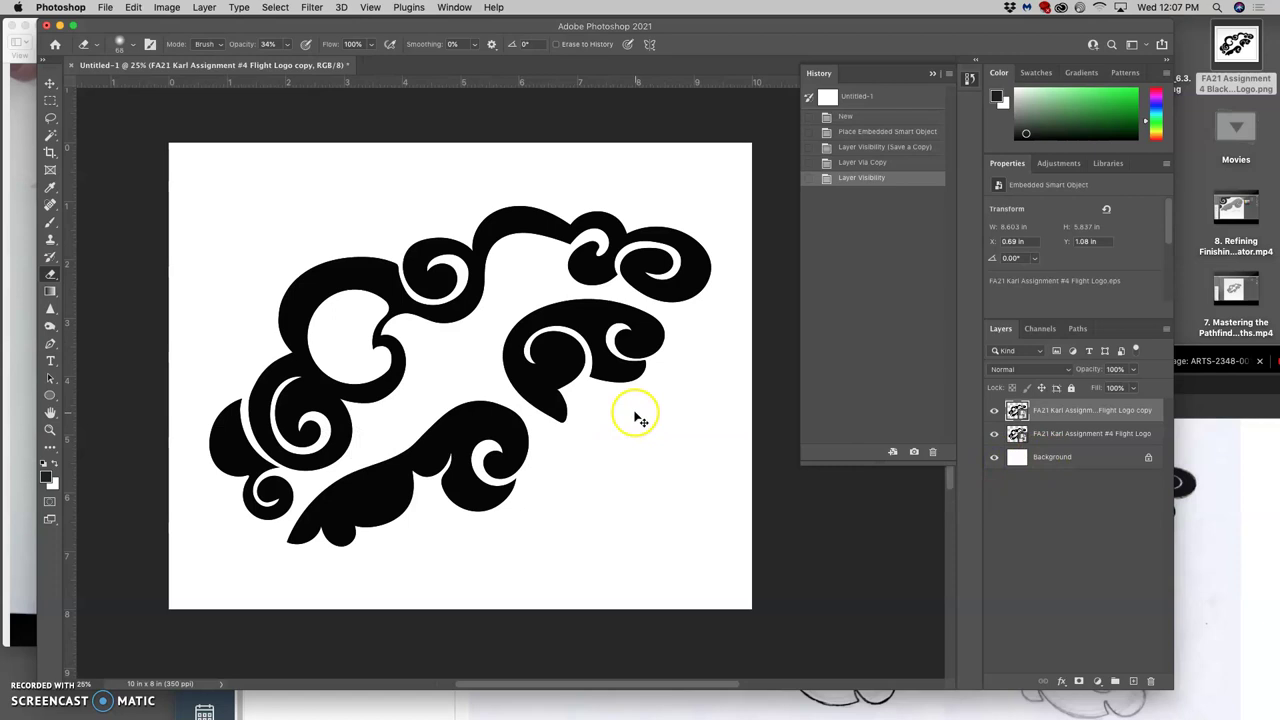
click(1154, 404)
double_click(1154, 404)
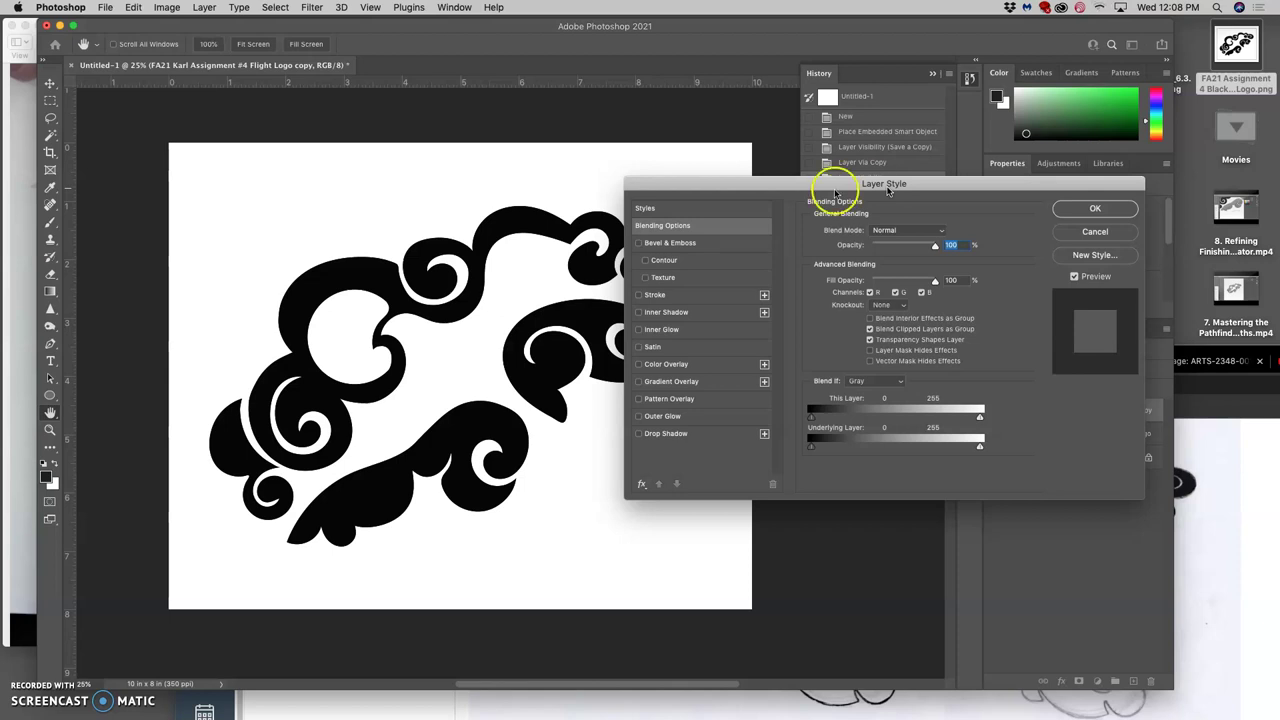
Step: Apply a red (f80c0c) Color Overlay and tune its opacity so the logo reads dark red
drag(734, 183, 846, 99)
click(749, 279)
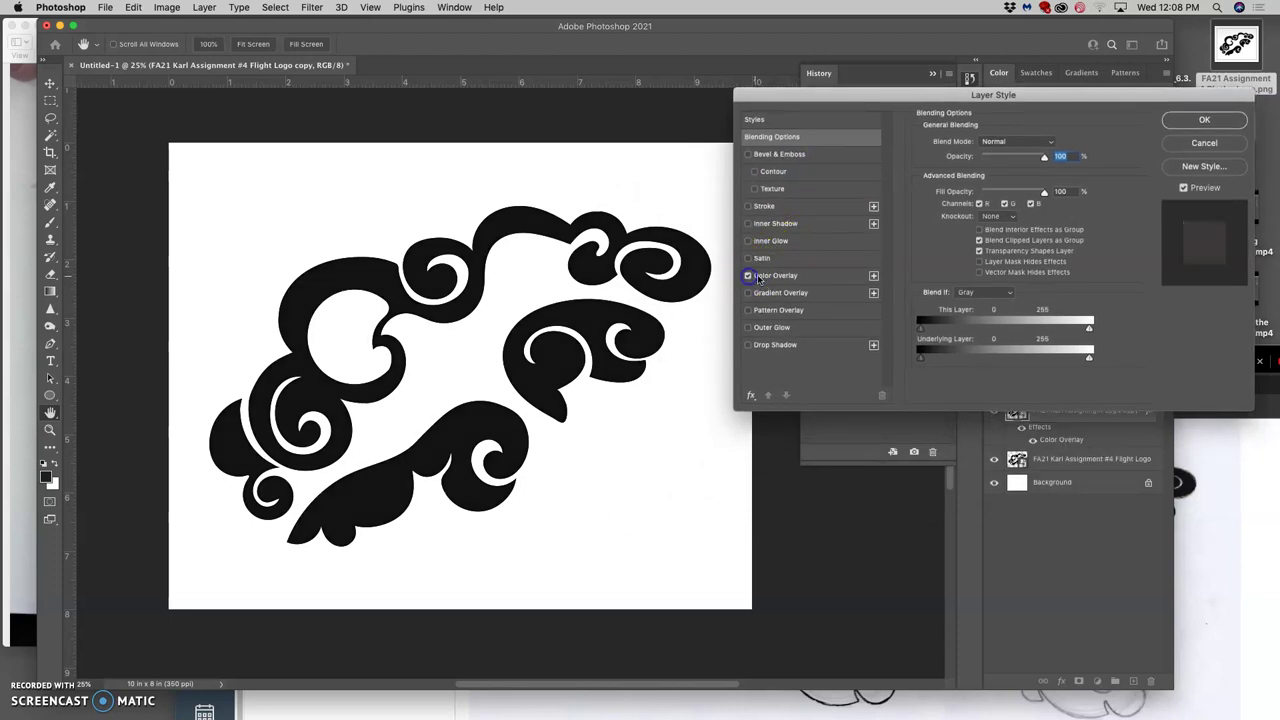
click(778, 276)
click(1058, 145)
click(630, 278)
click(745, 268)
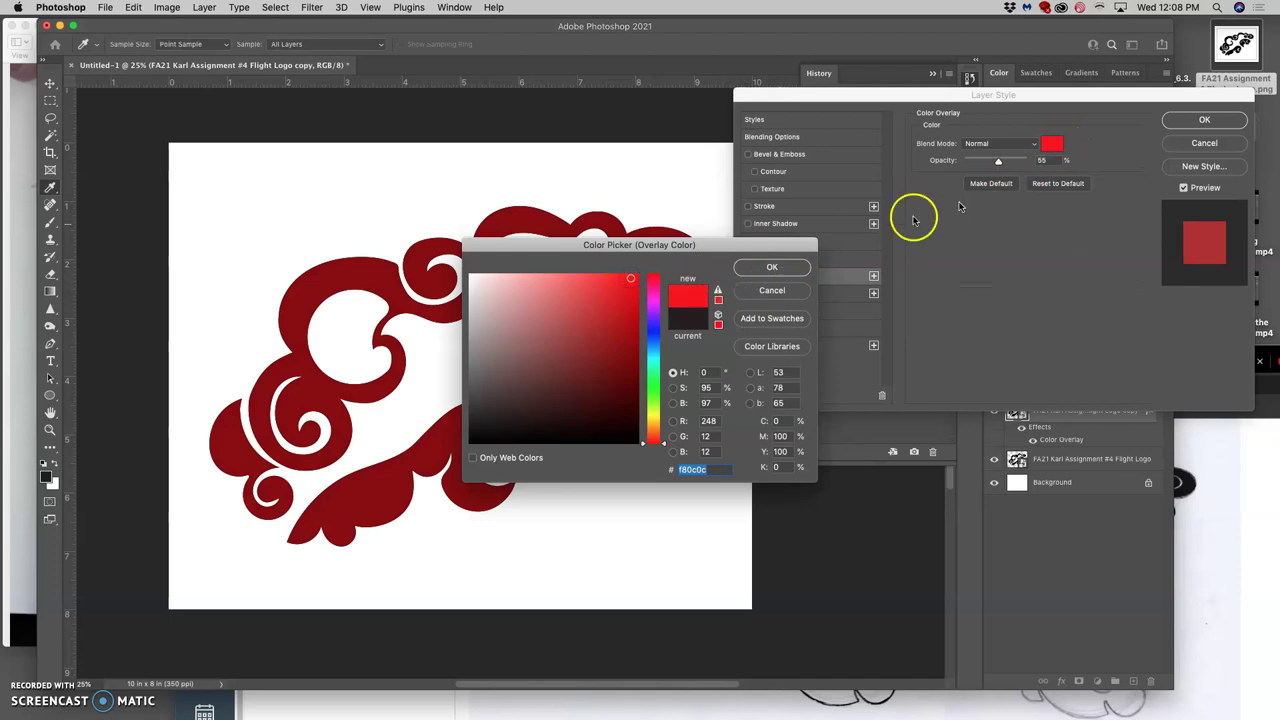
drag(1000, 157, 1033, 163)
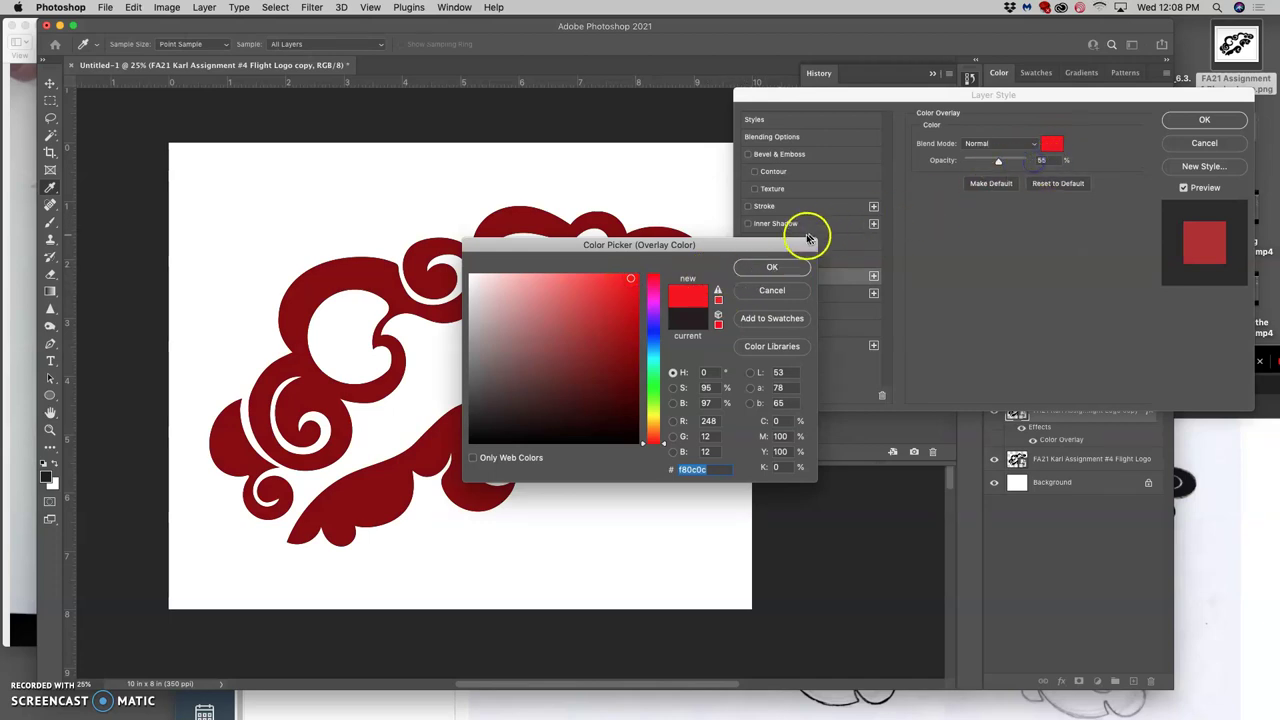
click(783, 266)
drag(1003, 165, 952, 167)
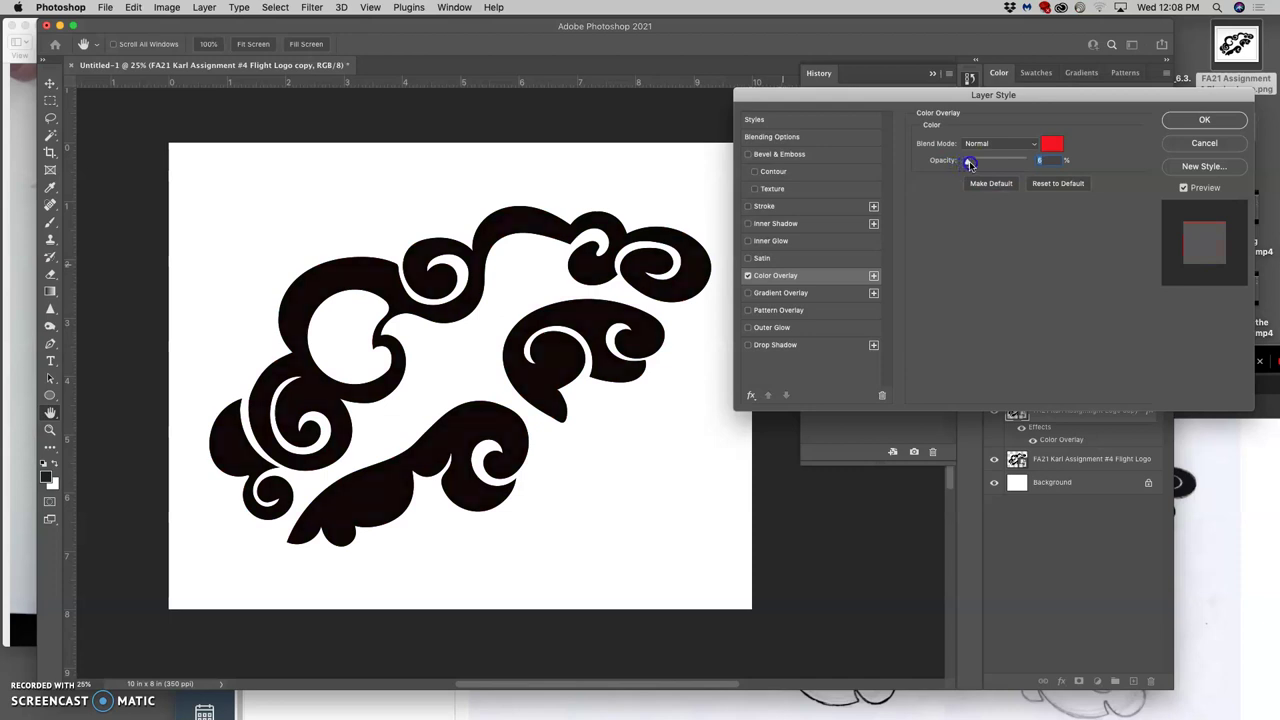
drag(970, 164, 987, 165)
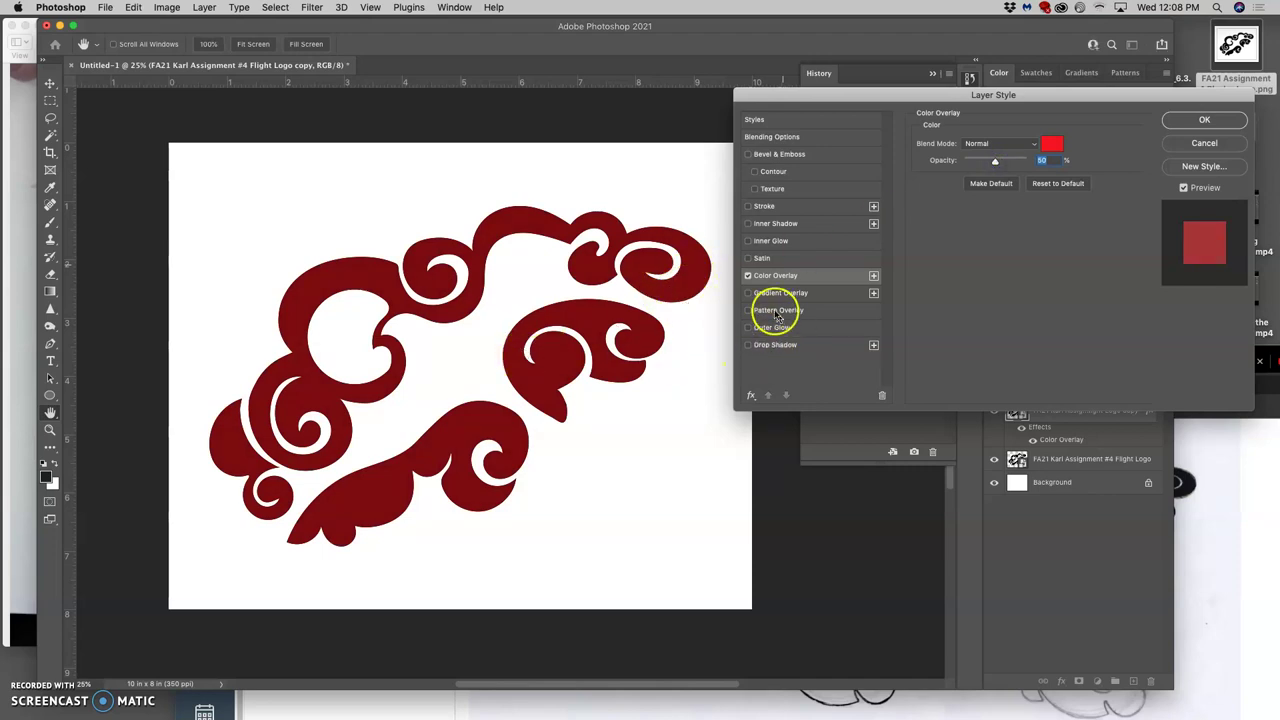
Step: Add a Gradient Overlay at 100% opacity and switch off the red Color Overlay
click(750, 297)
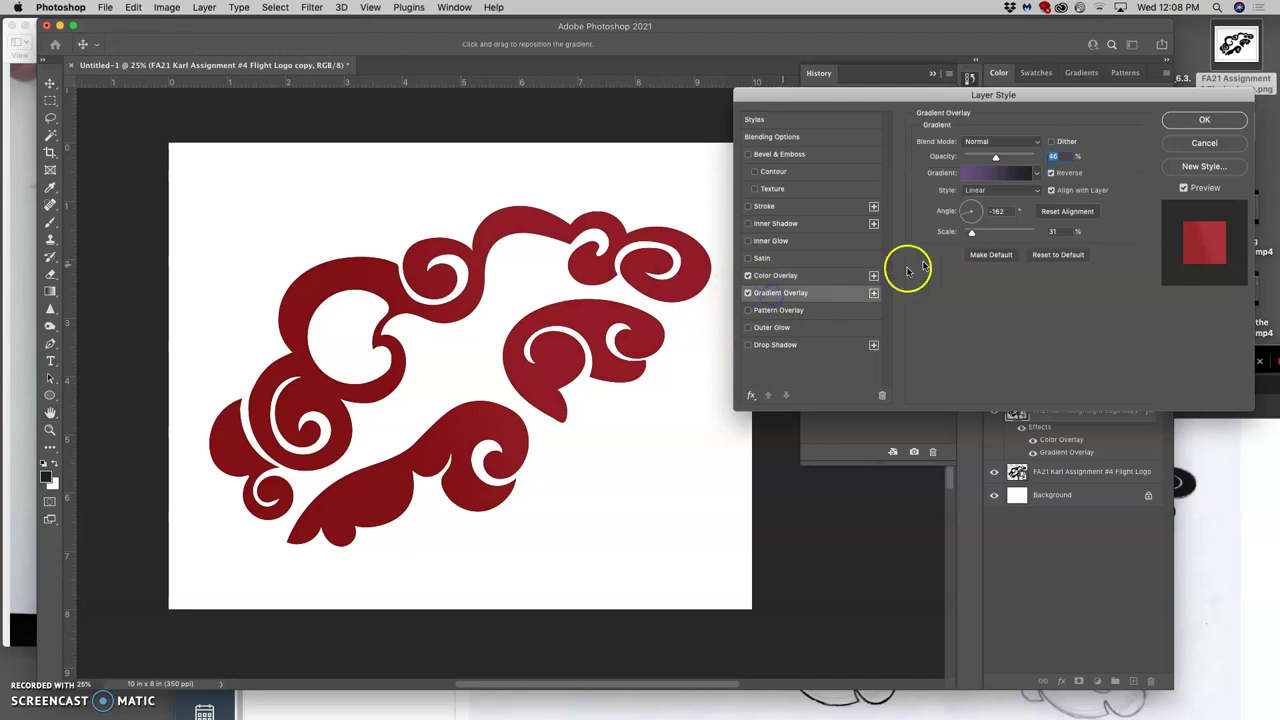
drag(1006, 159, 1036, 158)
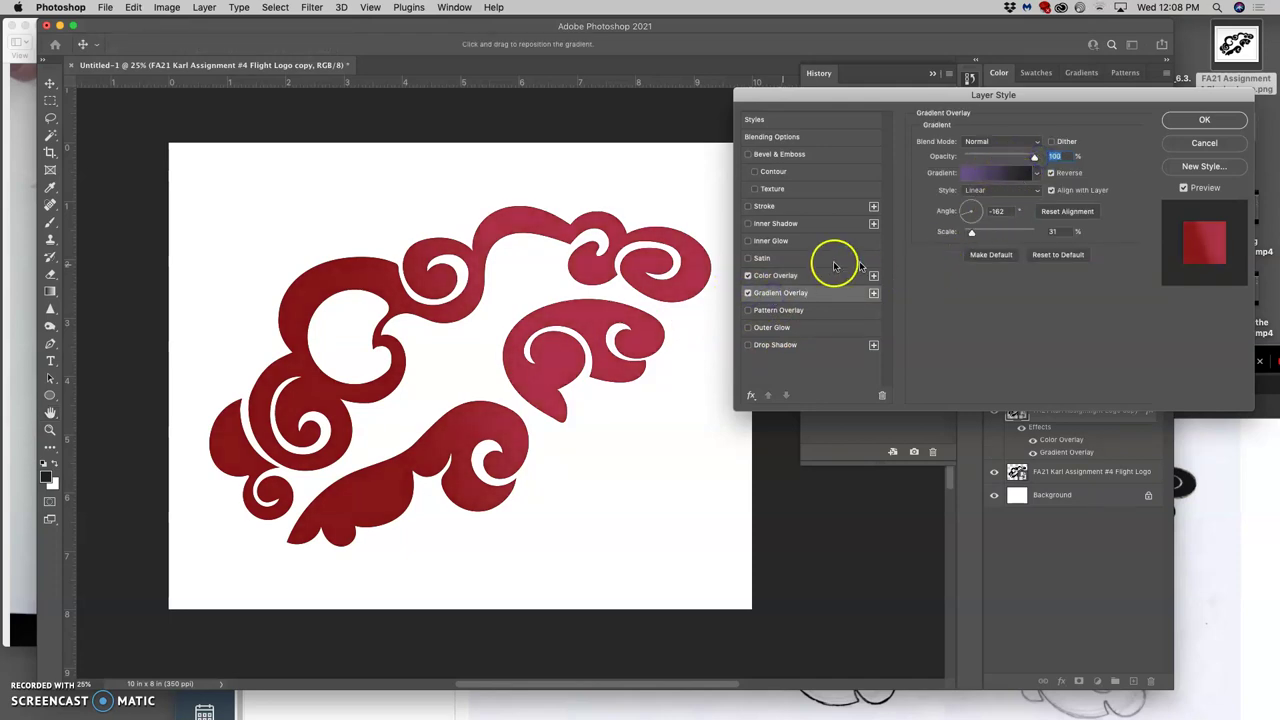
click(748, 276)
click(748, 276)
click(748, 276)
click(748, 276)
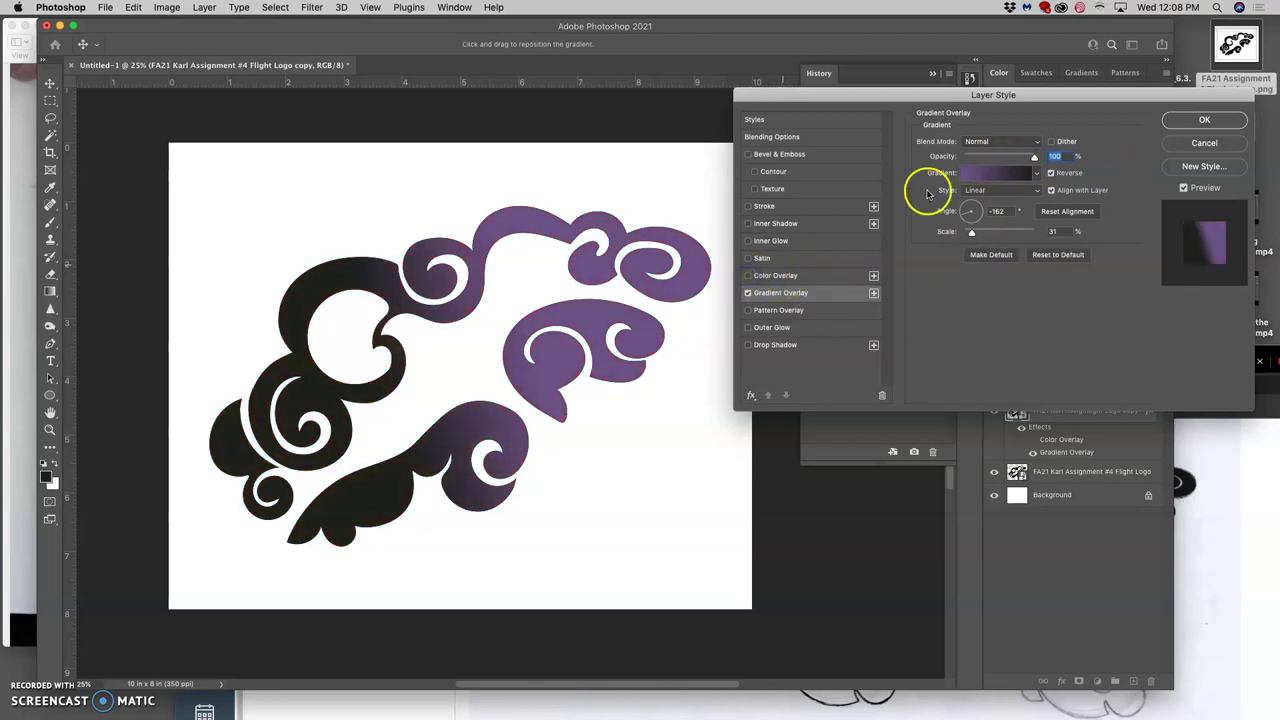
click(988, 174)
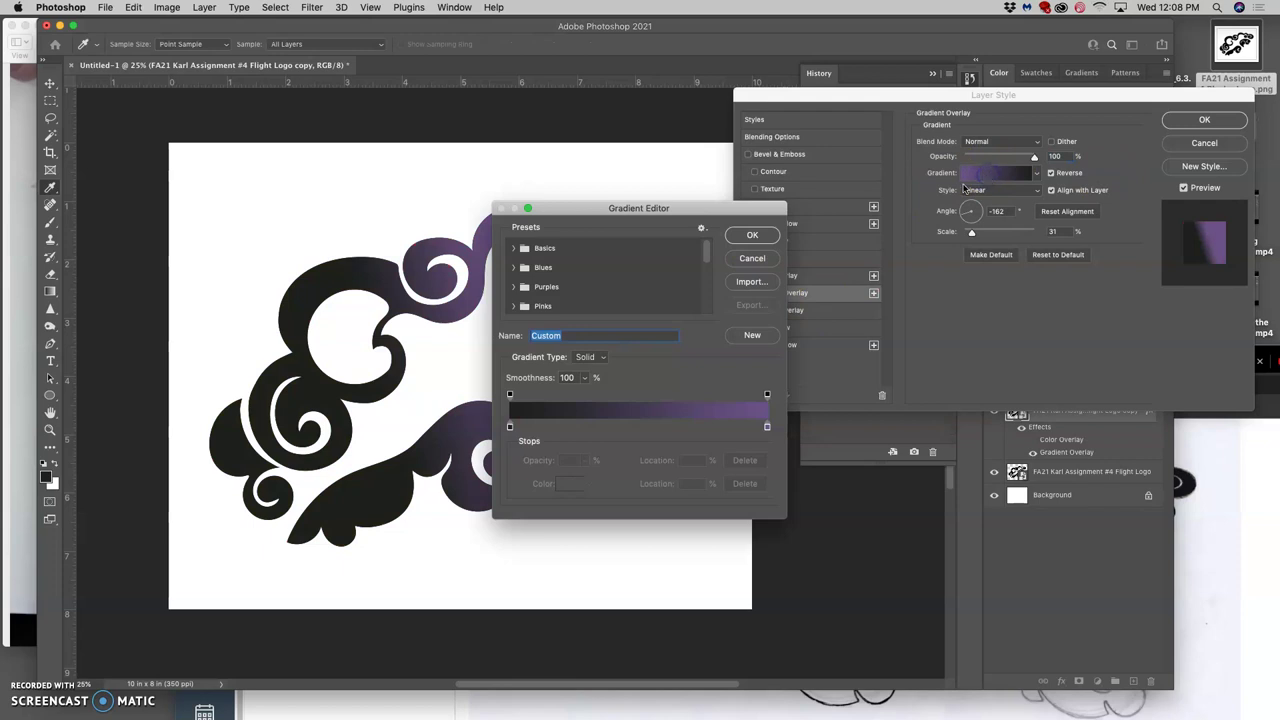
click(748, 242)
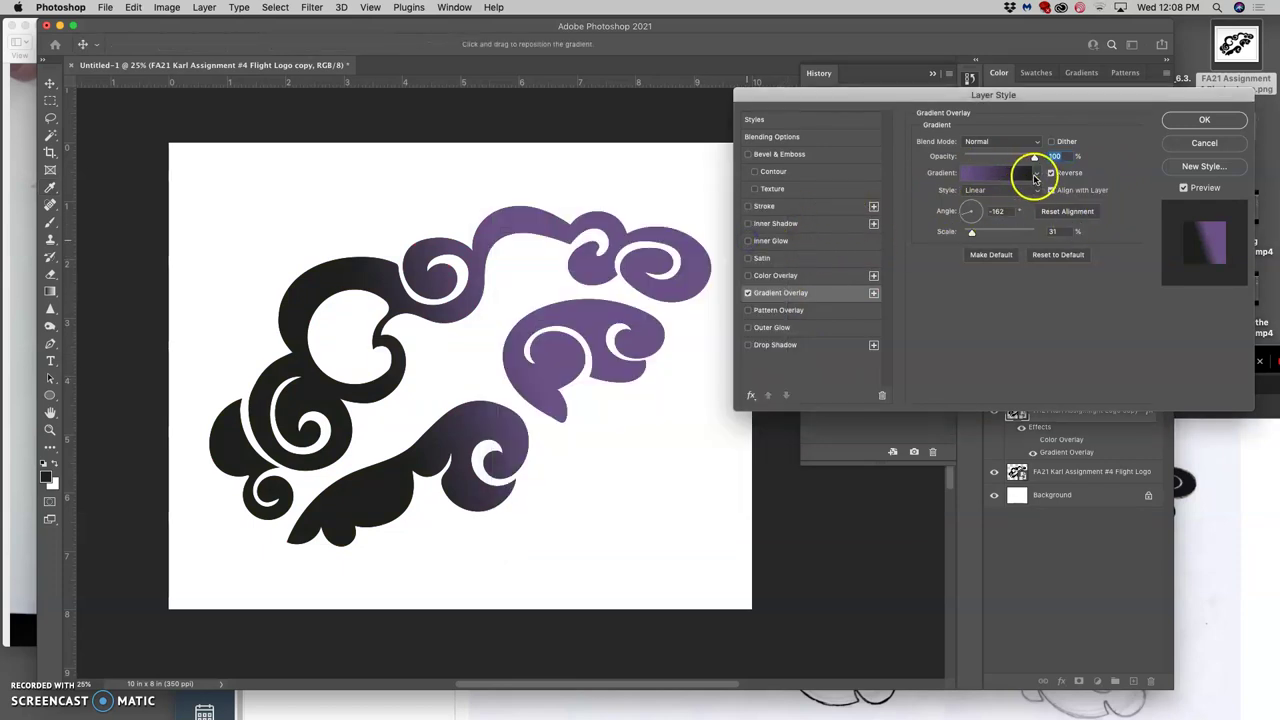
drag(985, 215, 1040, 233)
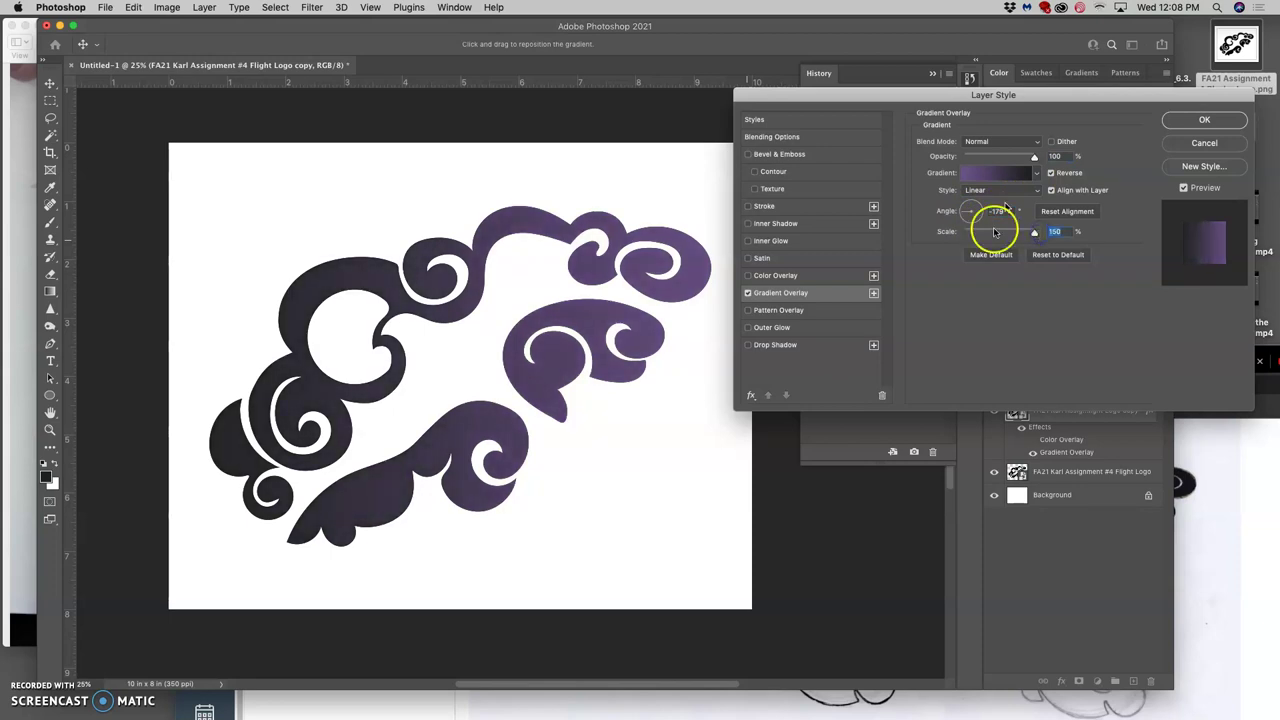
Step: Give the gradient a green stop at 41% and a blue stop at 66%, with 81% scale and 143° angle
click(1008, 175)
click(614, 428)
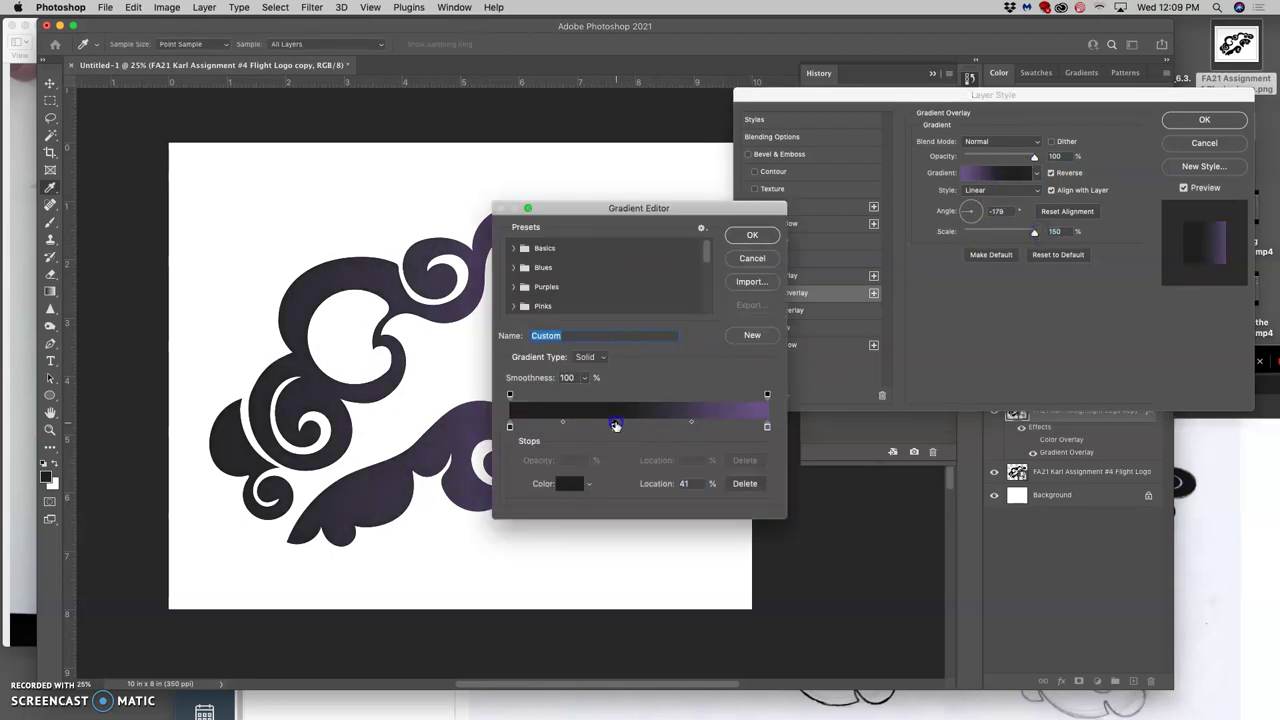
double_click(614, 428)
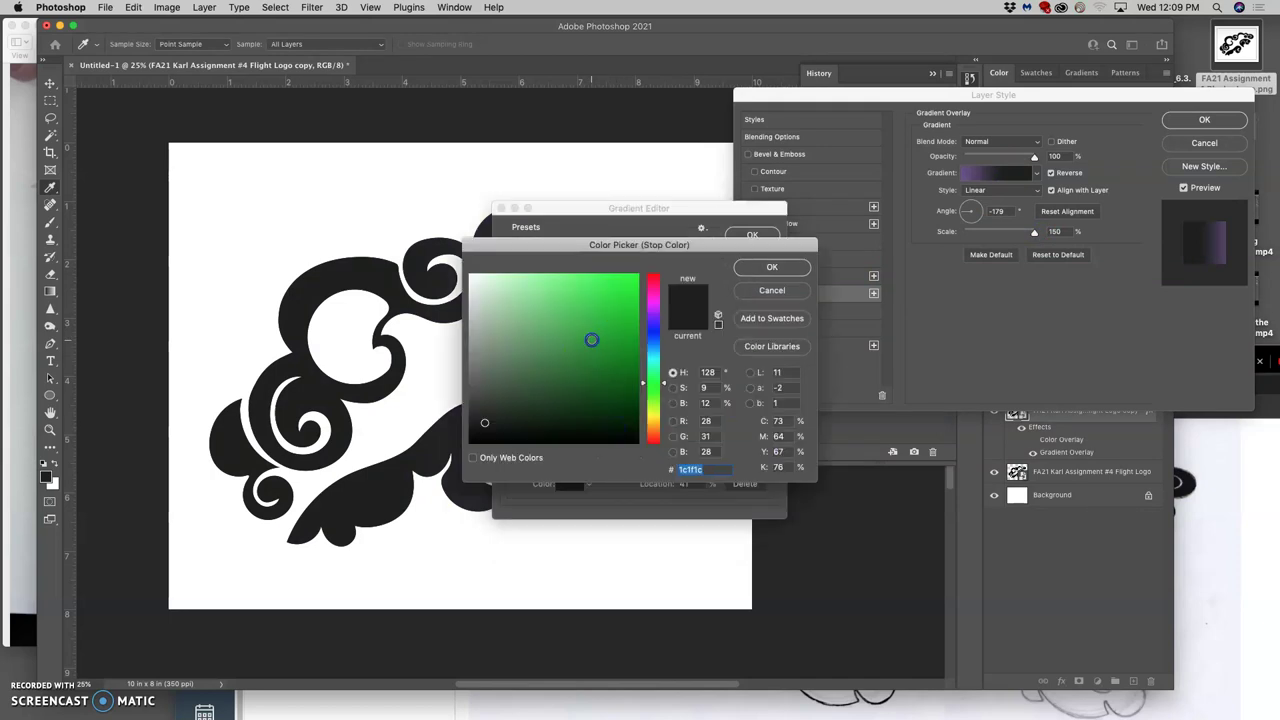
click(591, 340)
click(768, 266)
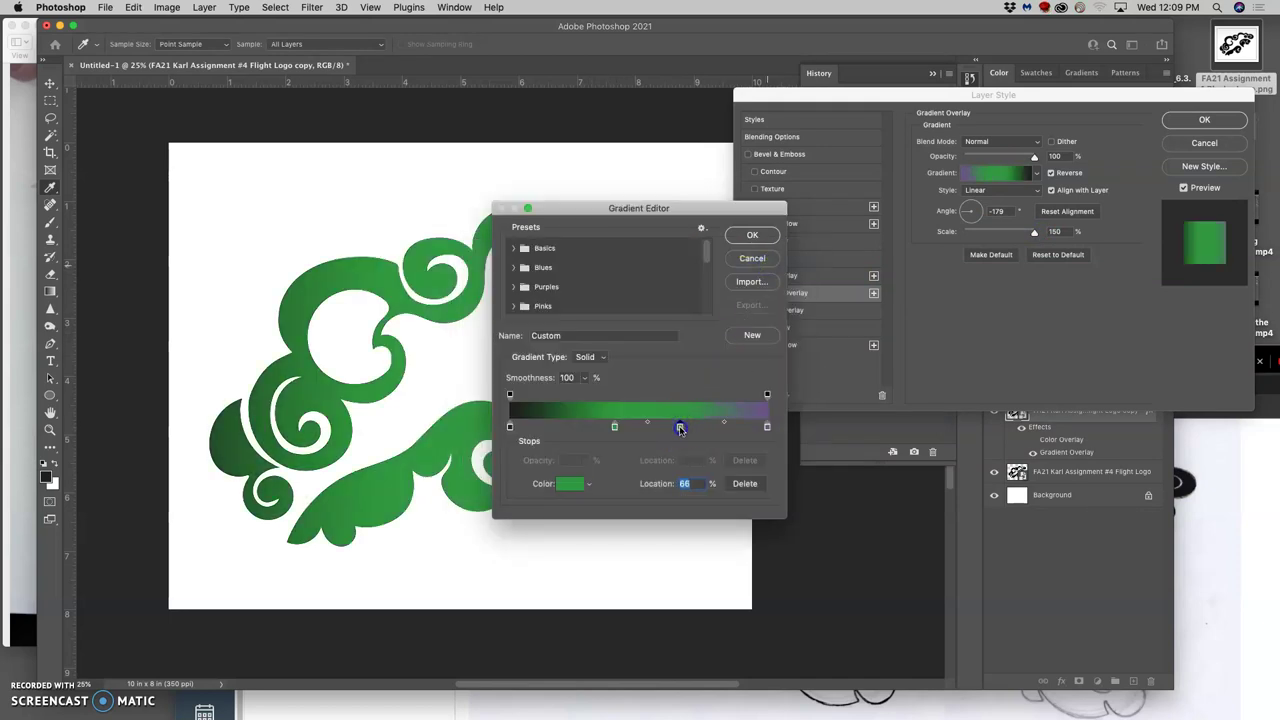
double_click(680, 427)
drag(655, 374, 653, 347)
click(752, 267)
click(750, 235)
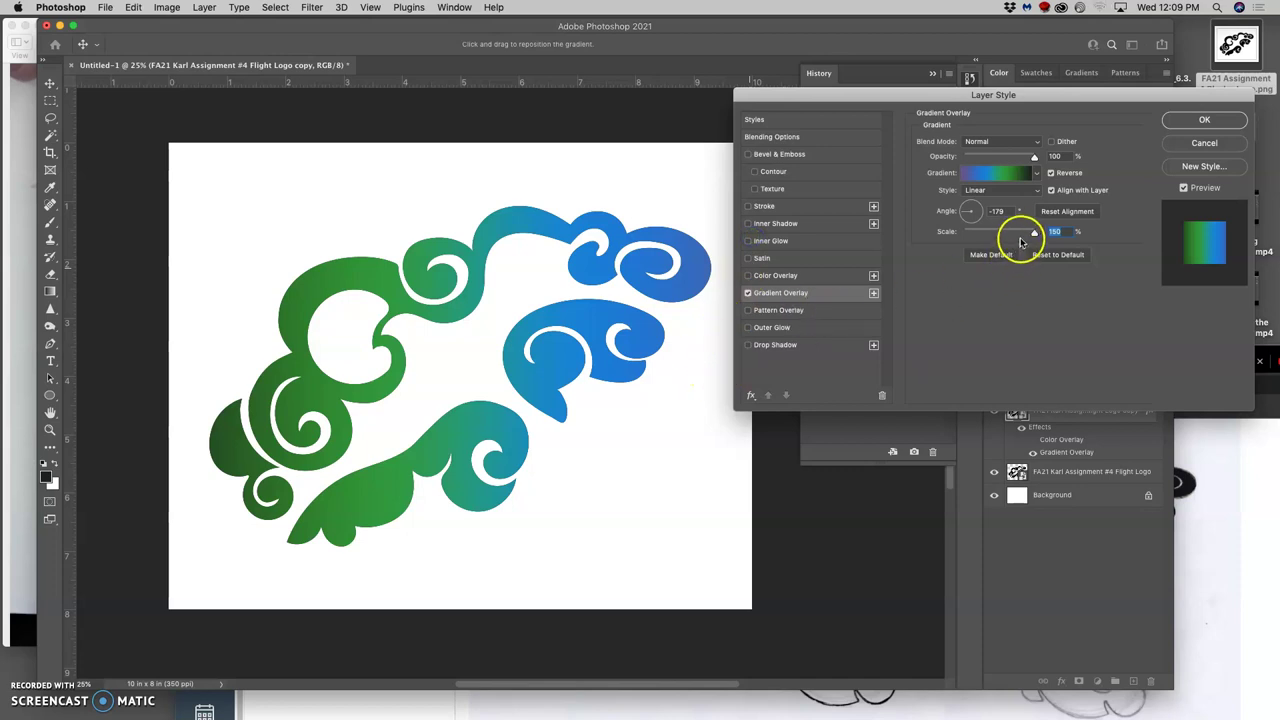
drag(1035, 235, 995, 237)
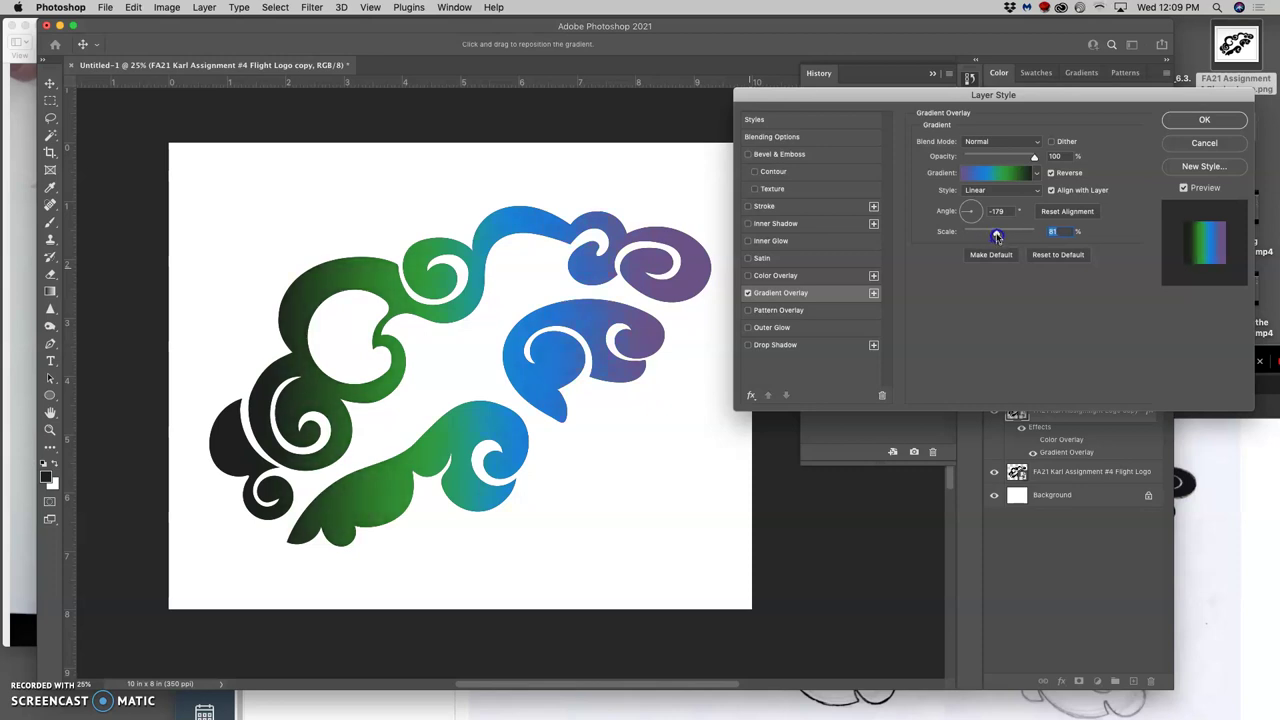
click(967, 210)
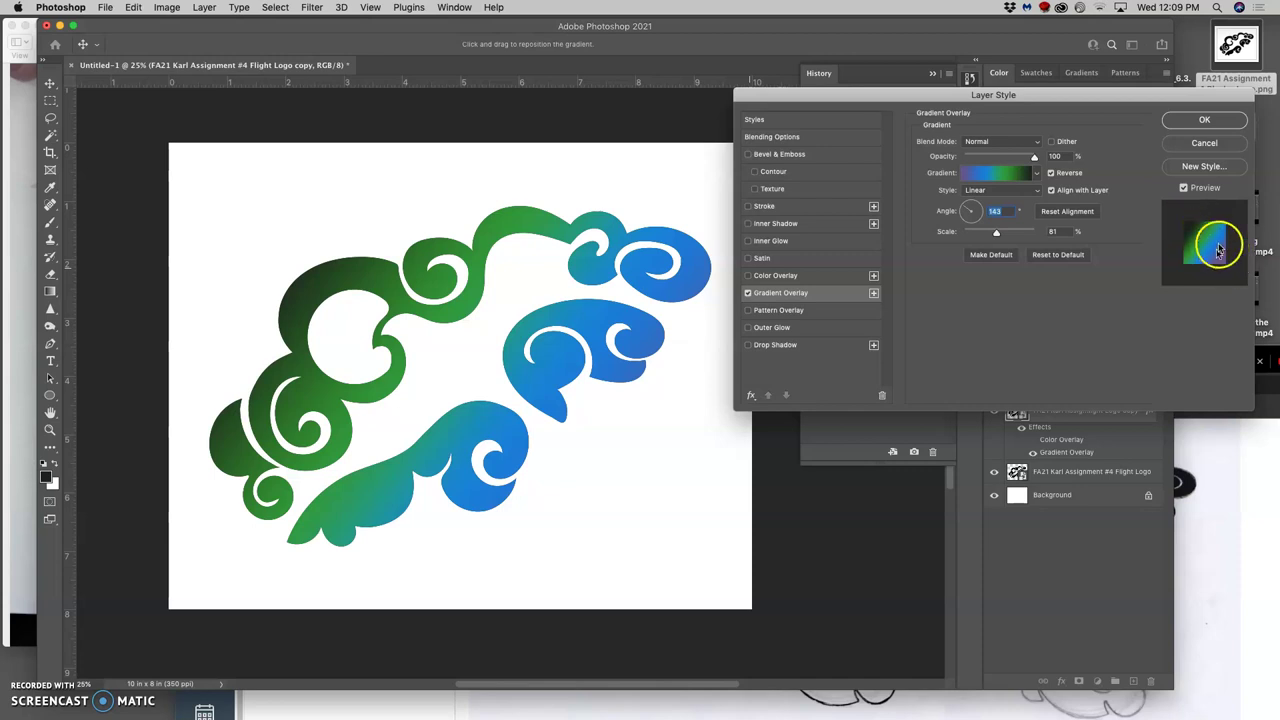
Step: Re-enable the red Color Overlay and lower its opacity to 31% over the gradient
click(748, 276)
click(783, 276)
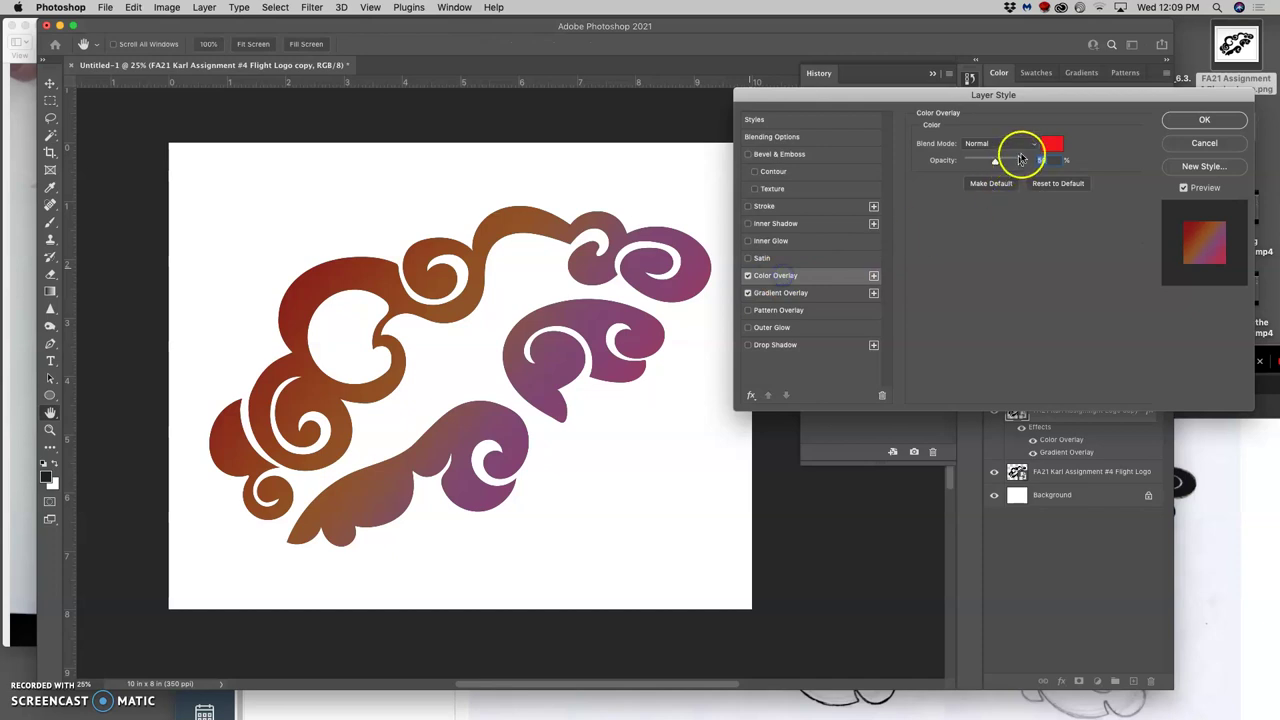
drag(1014, 157, 996, 165)
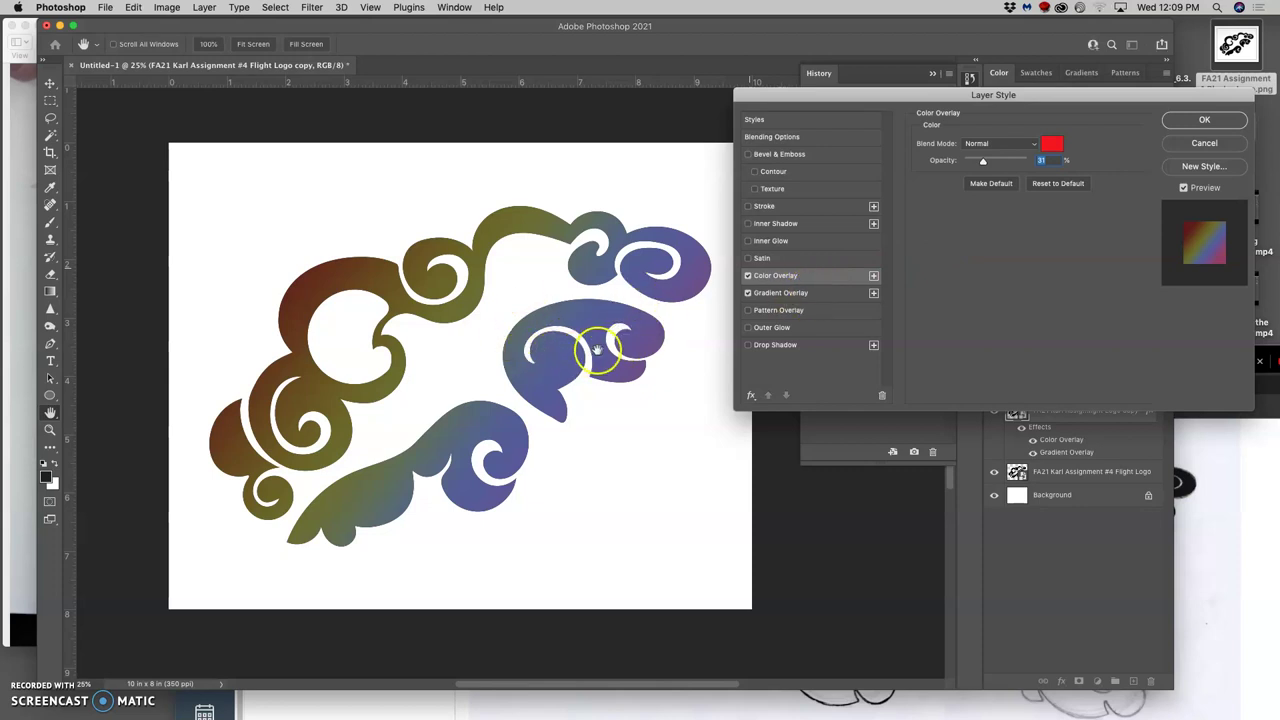
Step: Add an Inner Glow with 47% opacity, 32% noise, 90 px size, 100% range and 85% jitter
click(748, 241)
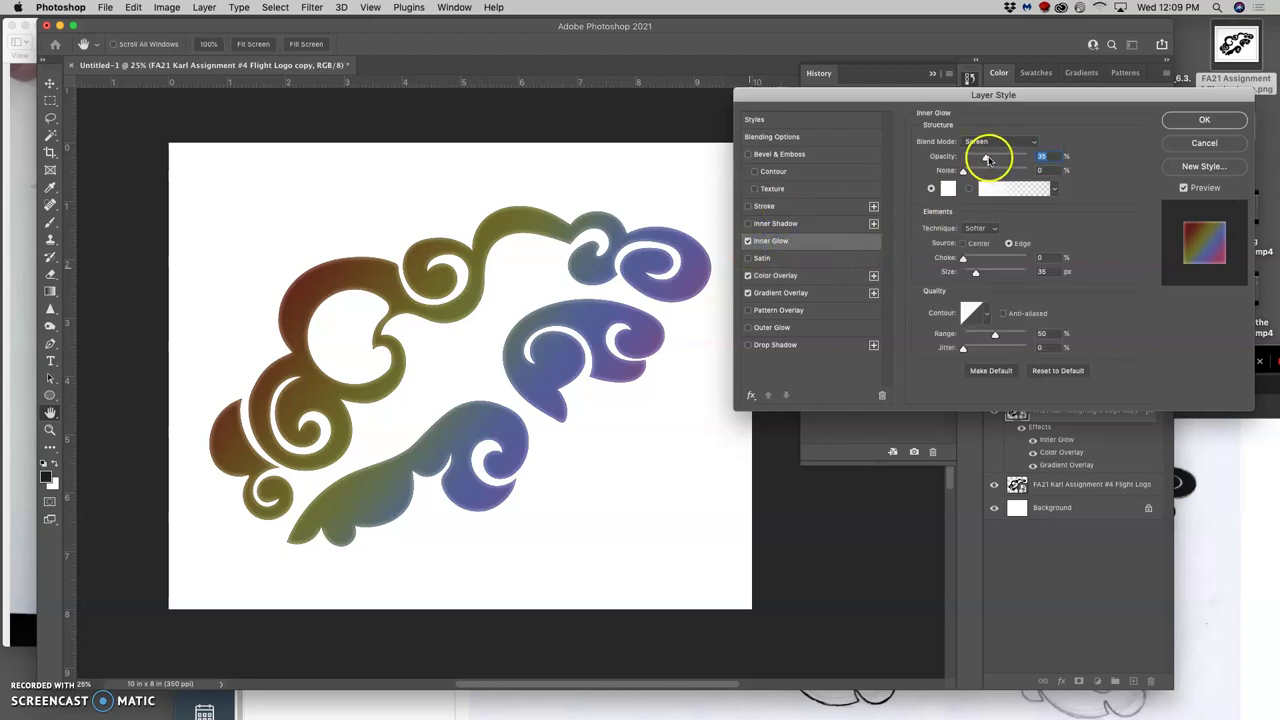
drag(985, 158, 1010, 158)
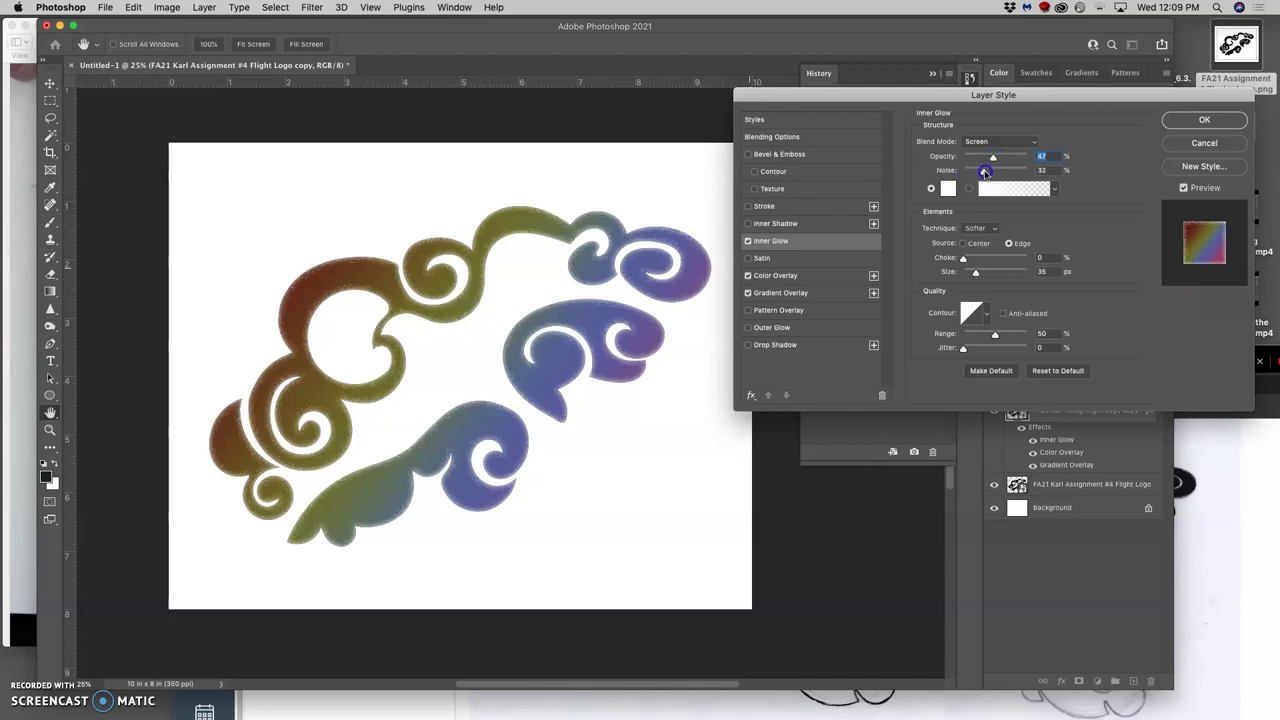
drag(976, 271, 994, 273)
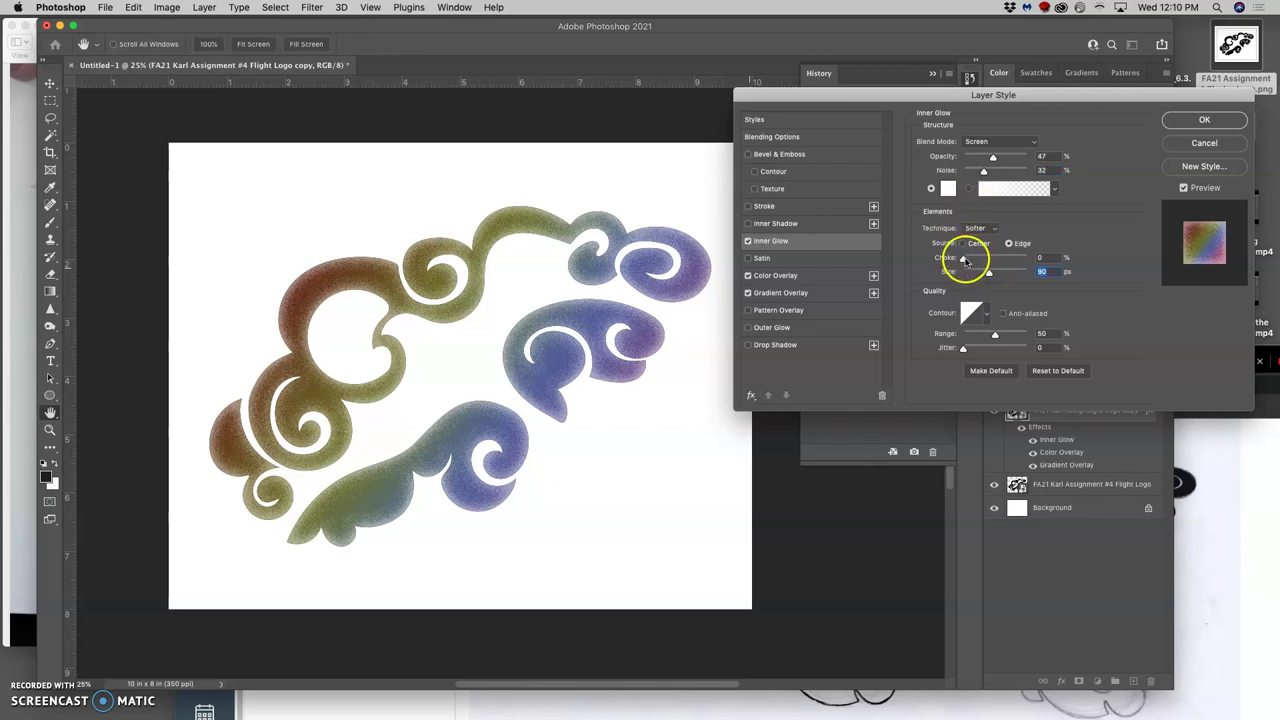
mouse_move(964, 257)
mouse_down()
mouse_move(979, 259)
mouse_move(964, 260)
mouse_up()
drag(964, 348, 1013, 336)
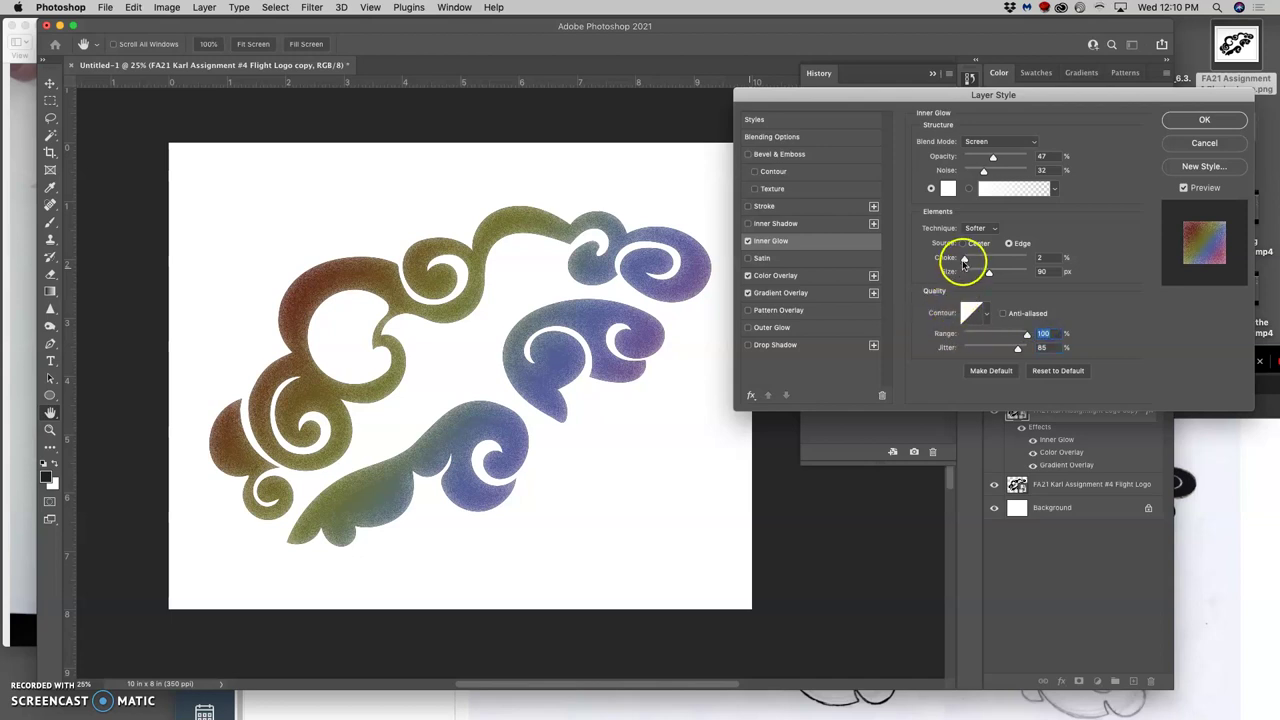
mouse_move(965, 259)
mouse_down()
mouse_move(987, 261)
mouse_move(955, 263)
mouse_up()
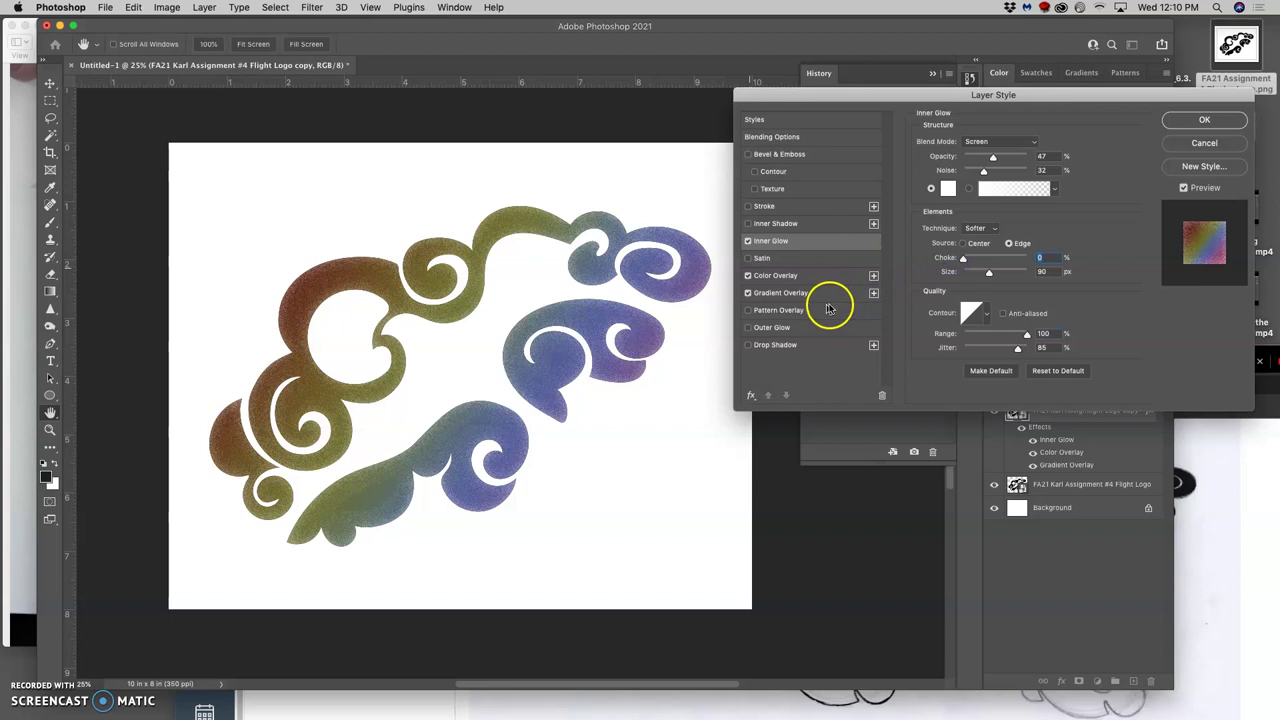
Step: Add a black Stroke at 100% opacity, 24 px size, positioned Inside
click(748, 208)
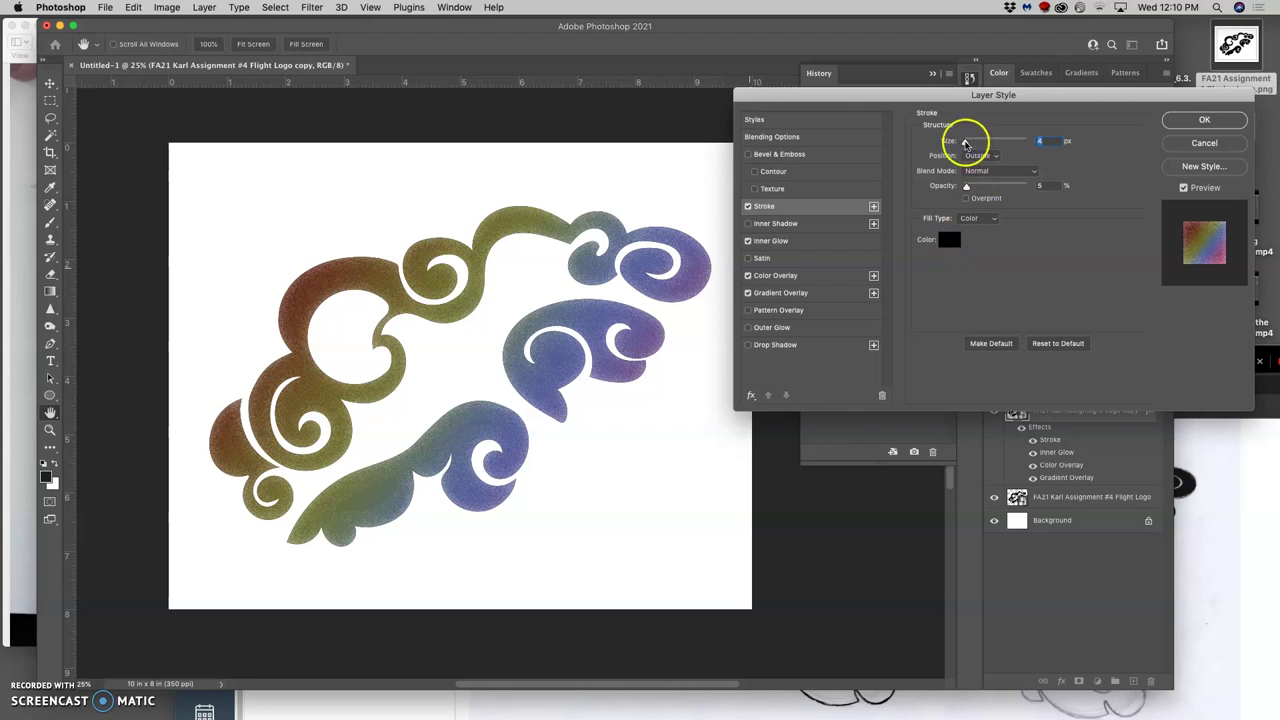
mouse_move(966, 144)
mouse_down()
mouse_move(1002, 143)
mouse_move(984, 145)
mouse_up()
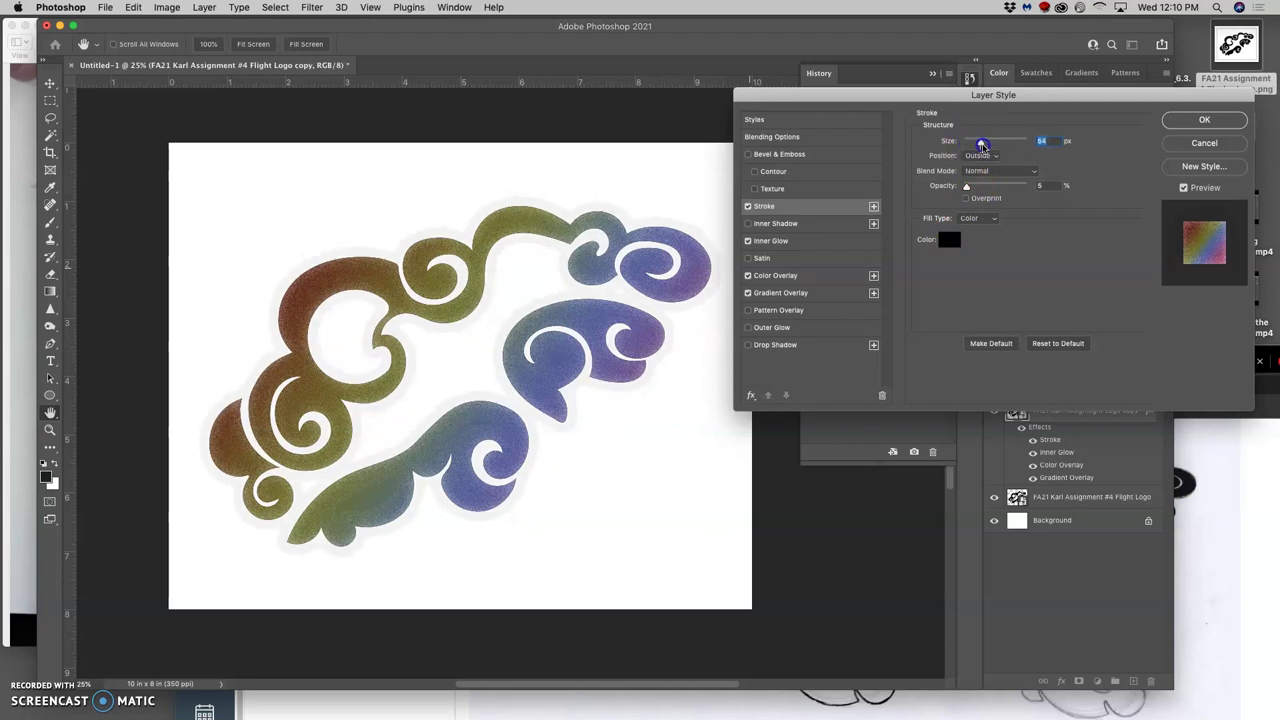
drag(968, 188, 1026, 186)
drag(980, 143, 970, 143)
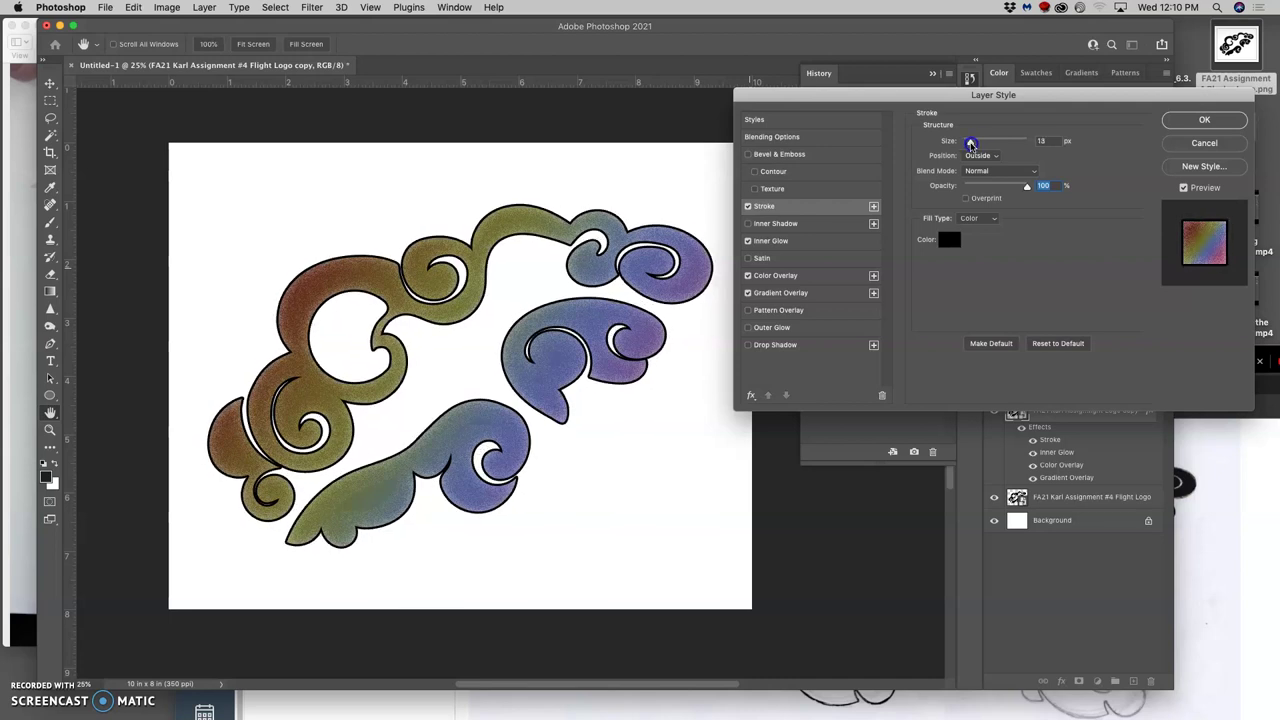
click(981, 157)
click(980, 165)
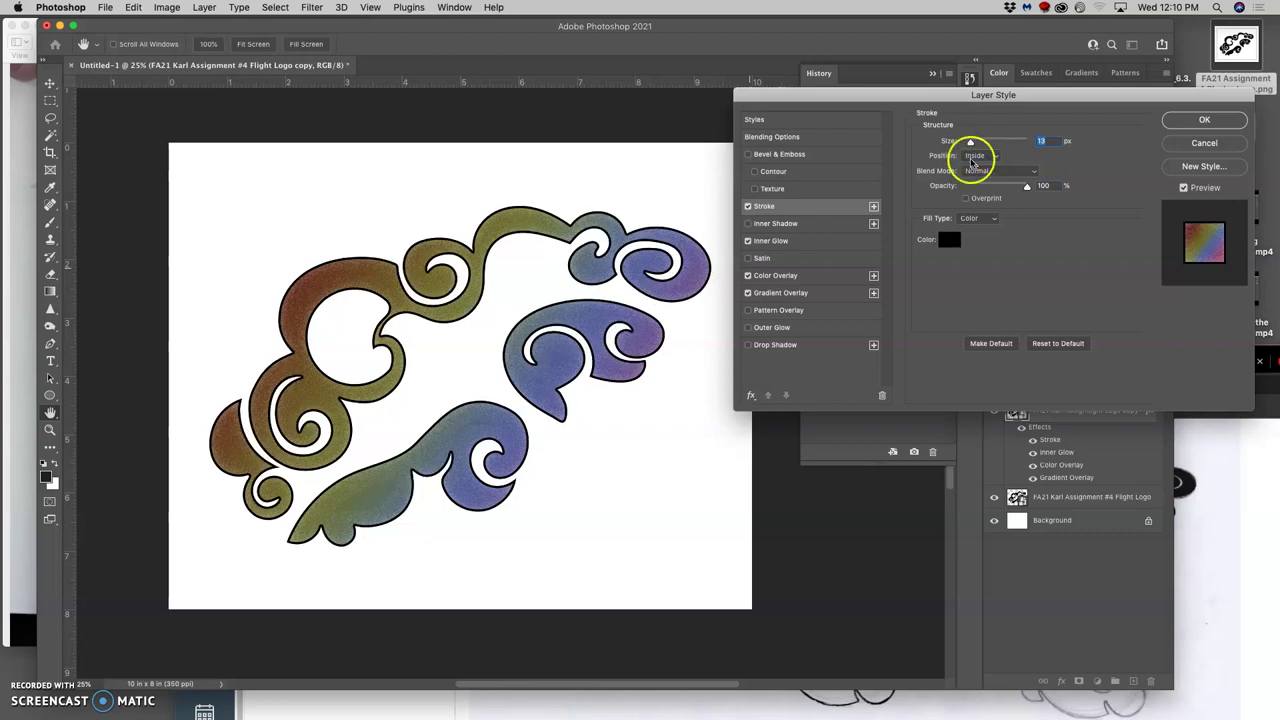
drag(973, 145, 974, 146)
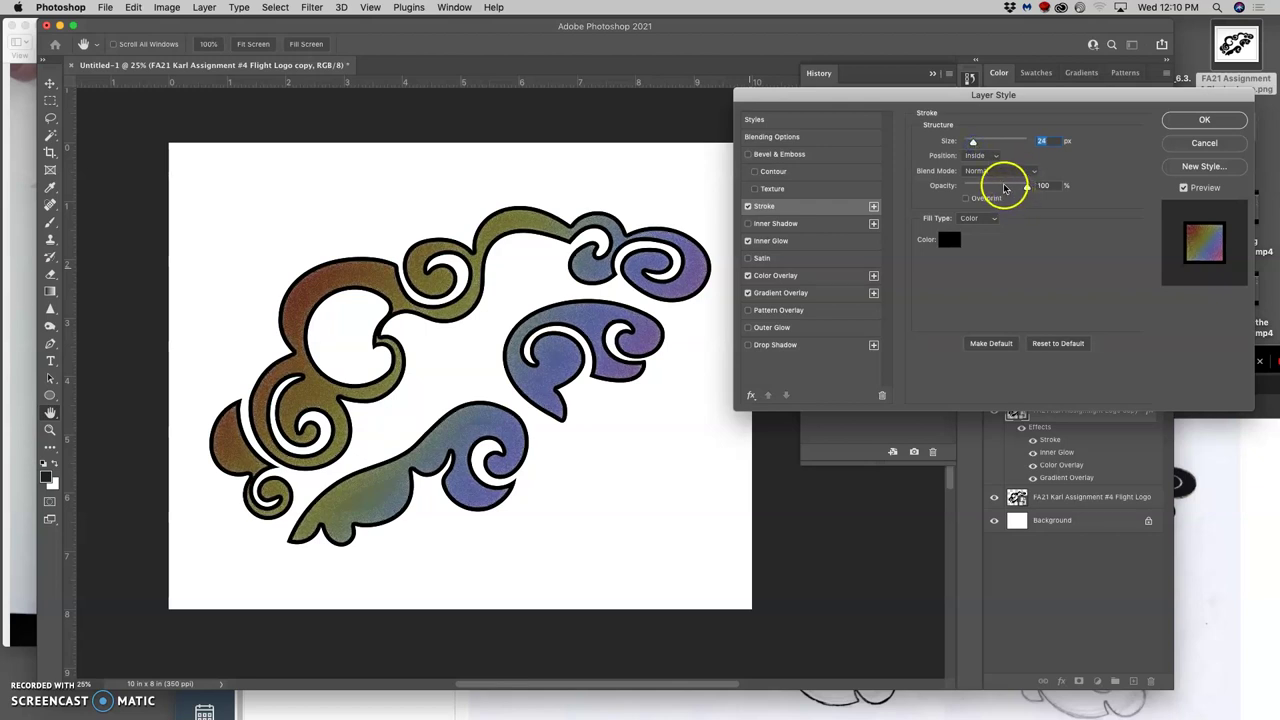
click(984, 156)
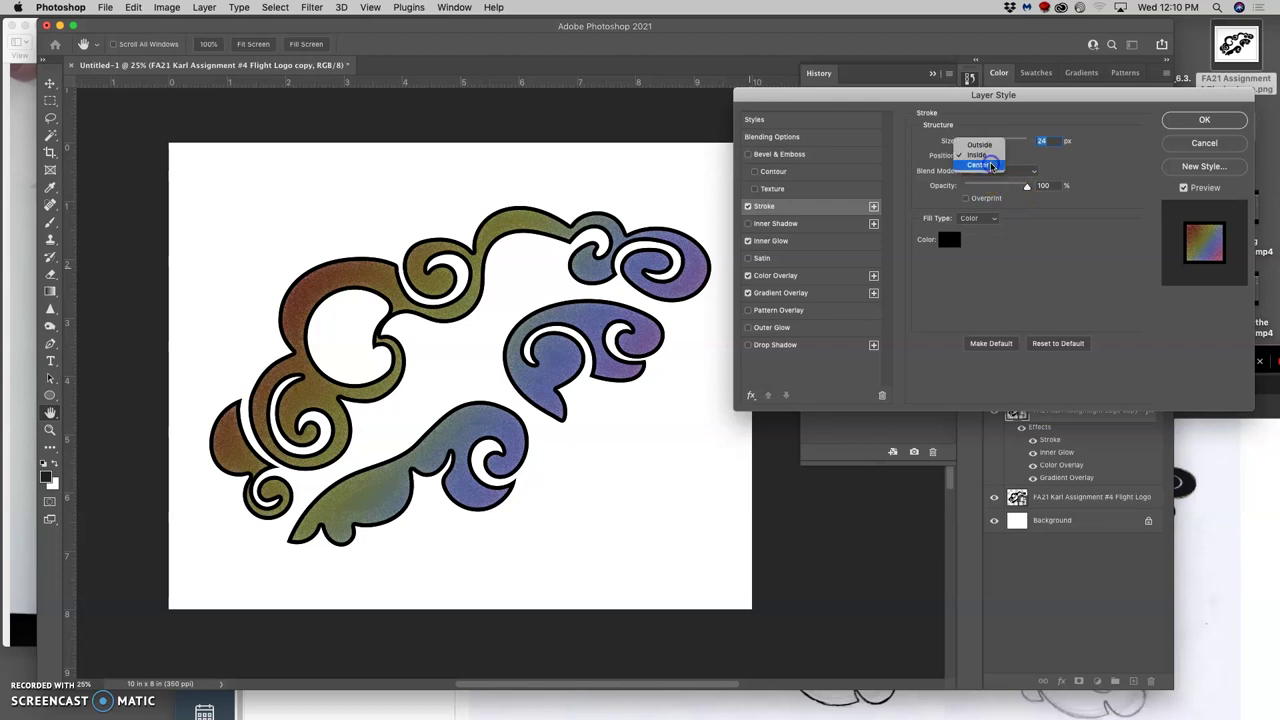
click(991, 166)
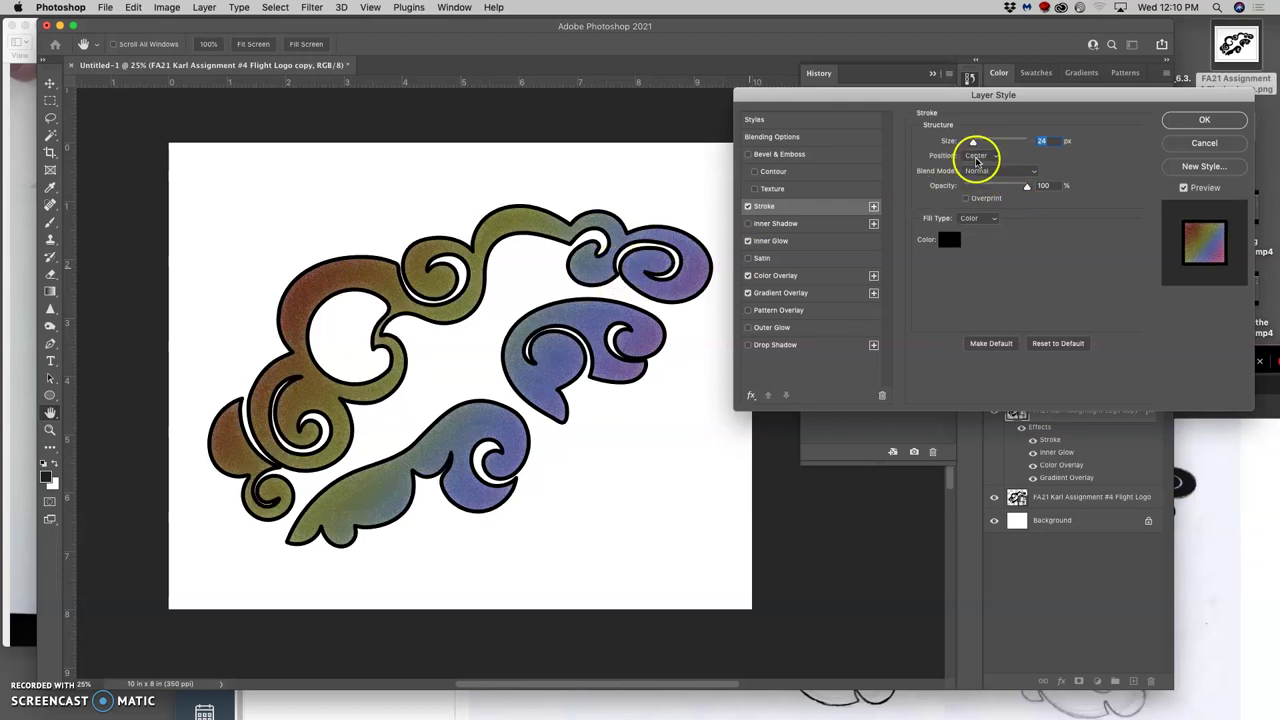
click(977, 157)
click(975, 146)
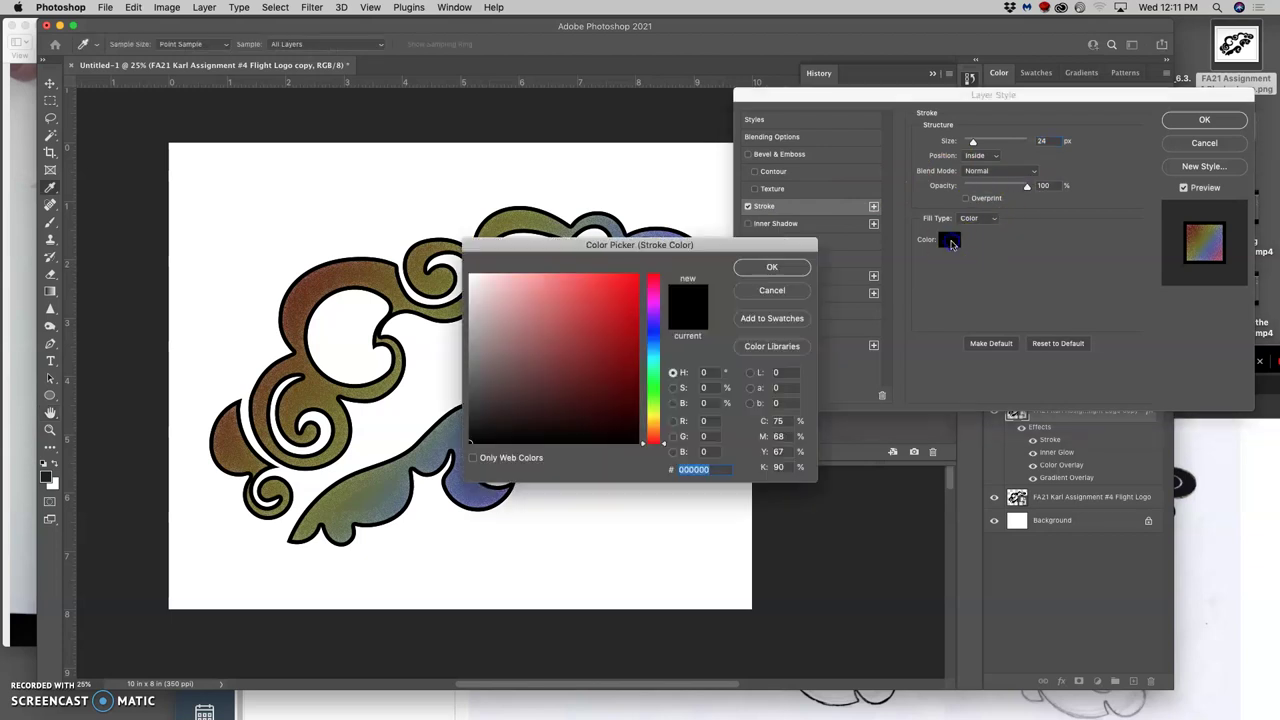
Step: Change the Inside stroke colour to dark navy blue and reduce its size to 16 px
click(634, 279)
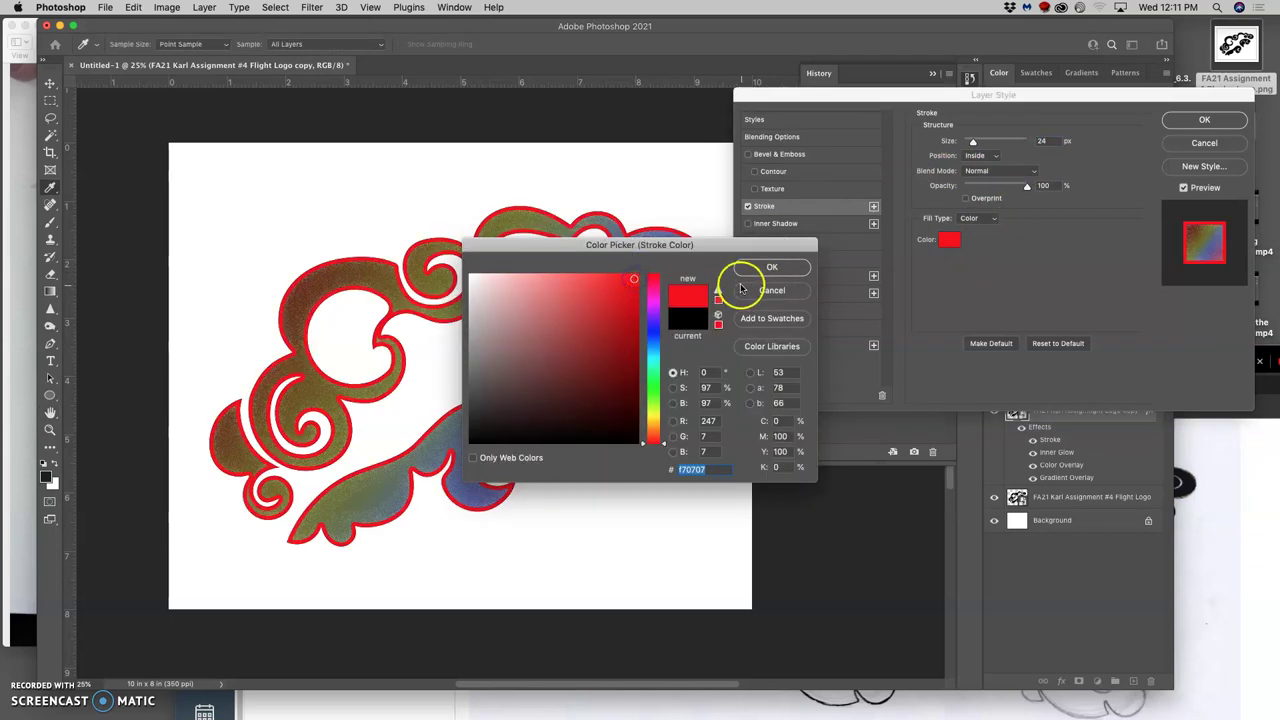
click(510, 365)
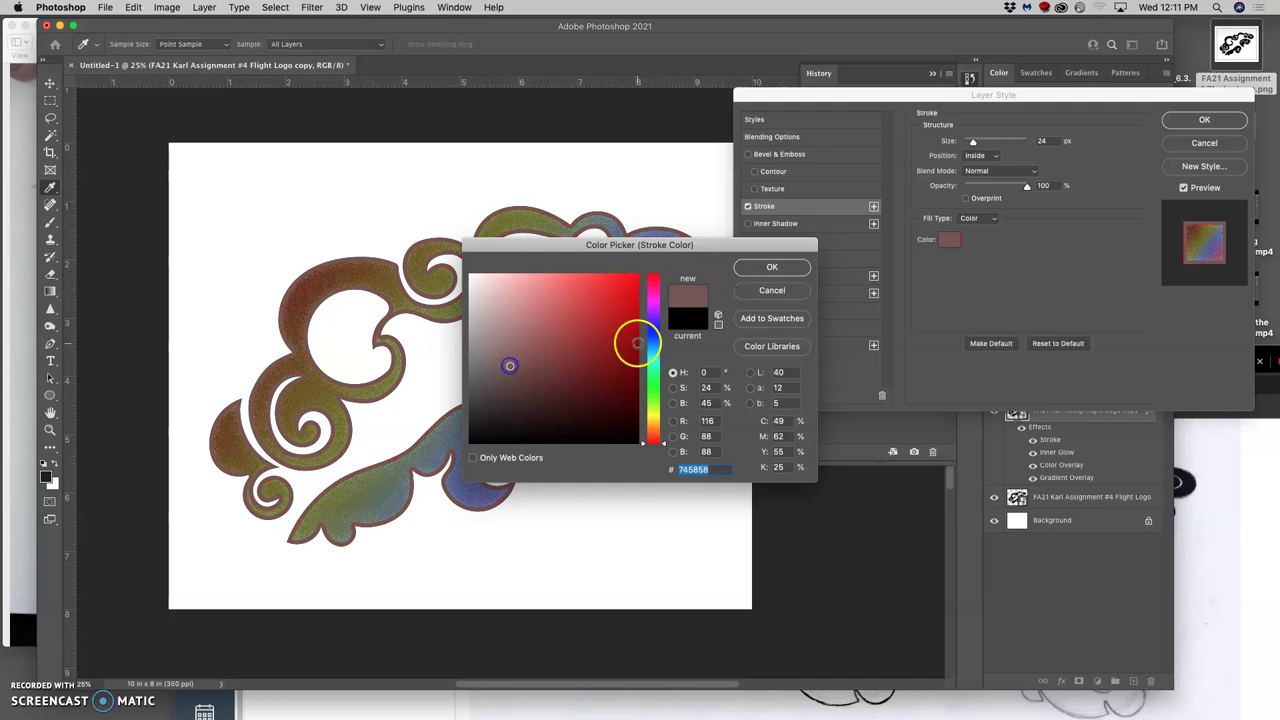
click(648, 339)
mouse_move(597, 369)
mouse_down()
mouse_move(558, 398)
mouse_move(595, 379)
mouse_up()
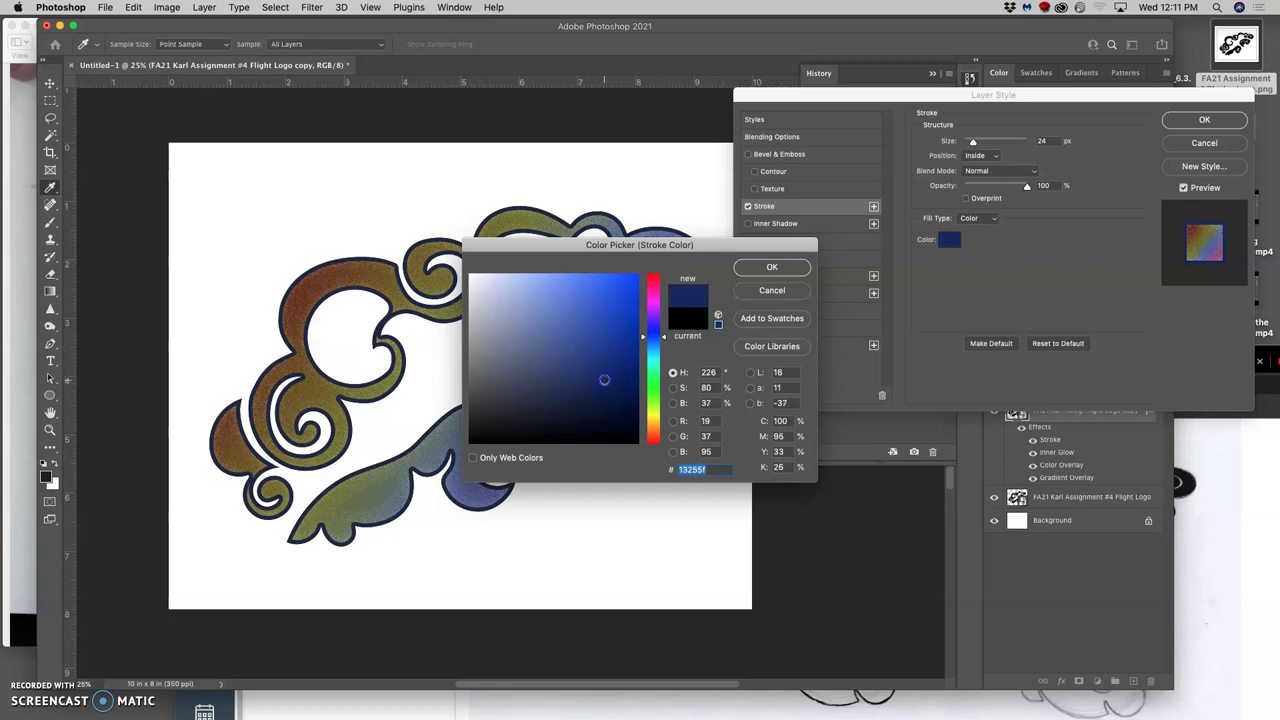
click(752, 269)
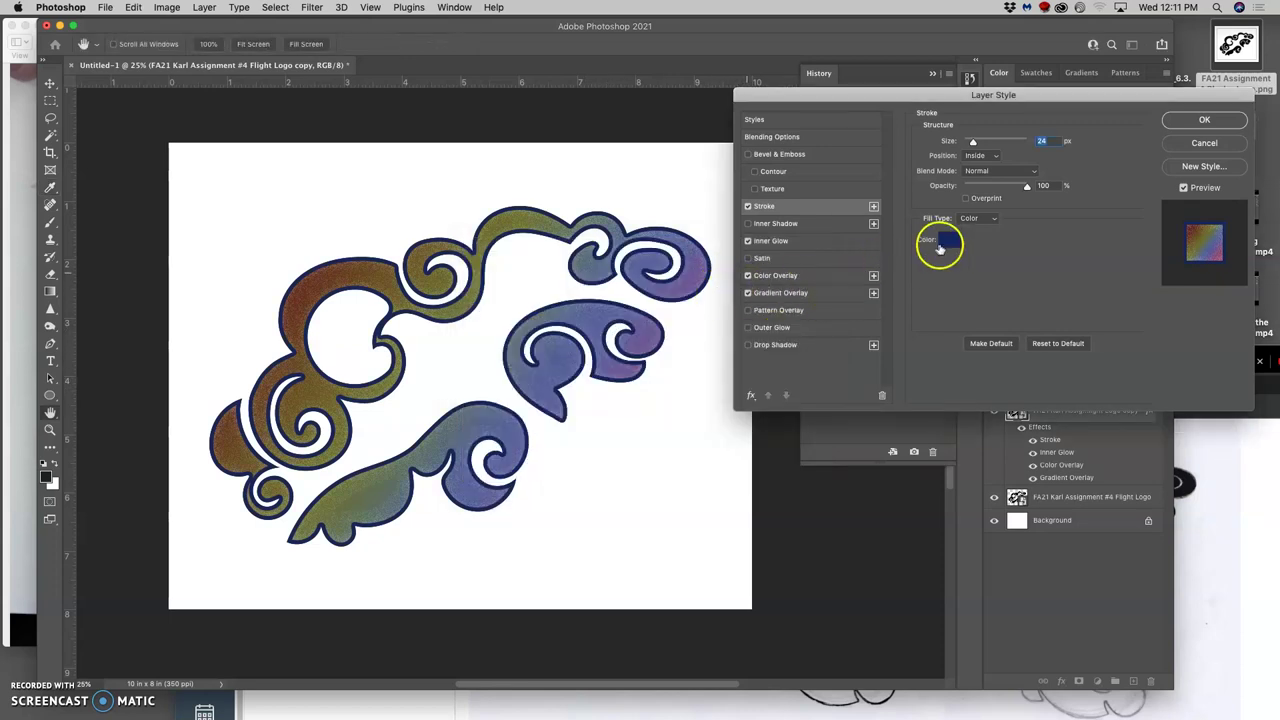
drag(974, 142, 971, 147)
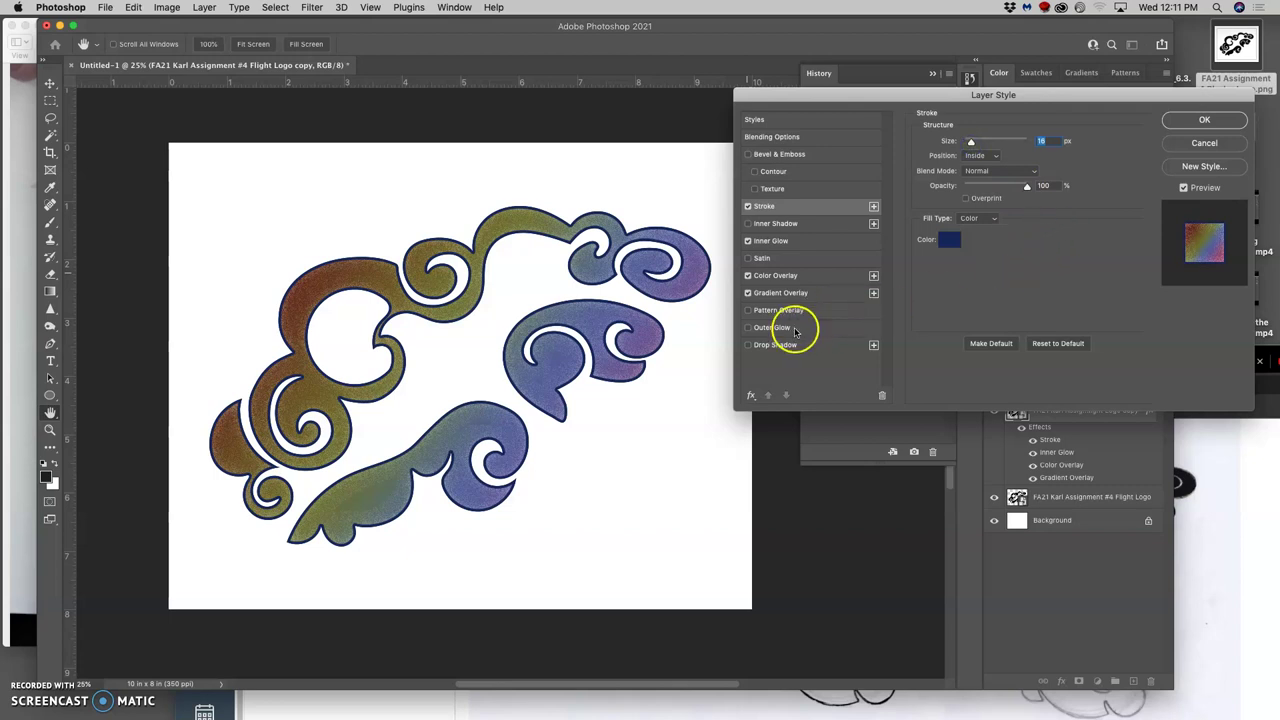
Step: Enable Satin in Multiply mode with 250 px distance, 122 px size and 36% opacity
click(748, 259)
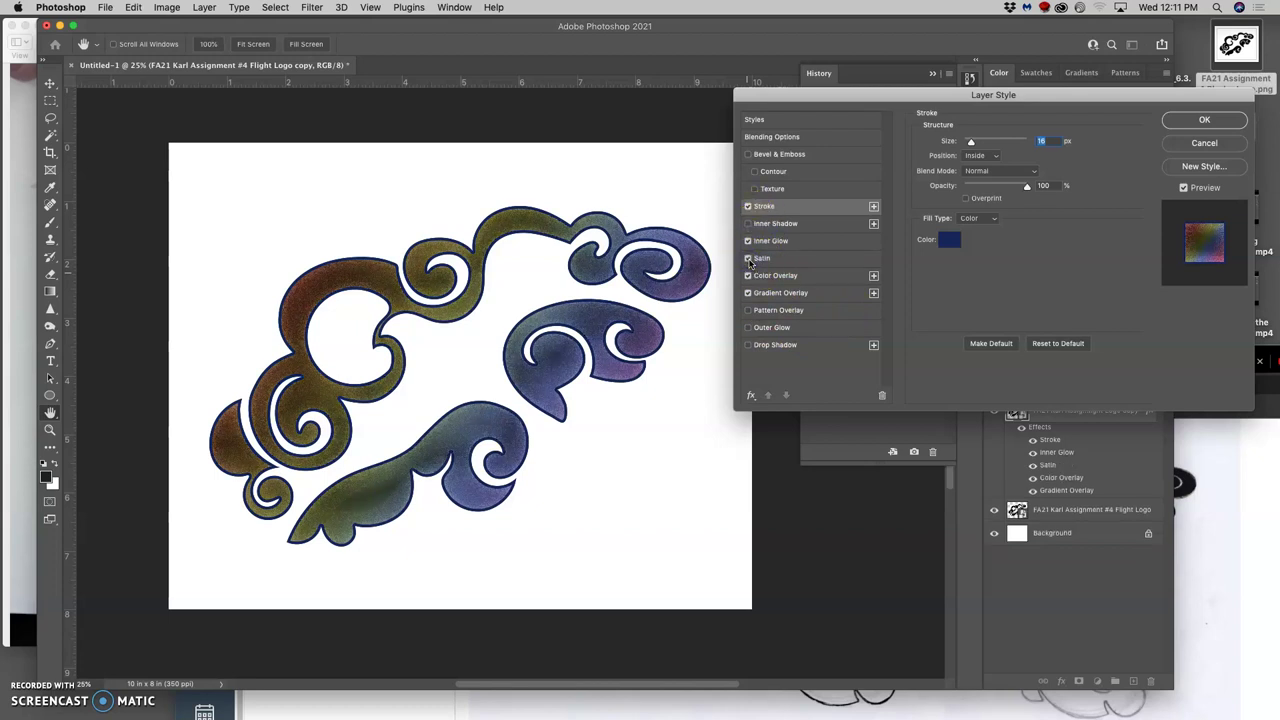
click(758, 260)
click(990, 145)
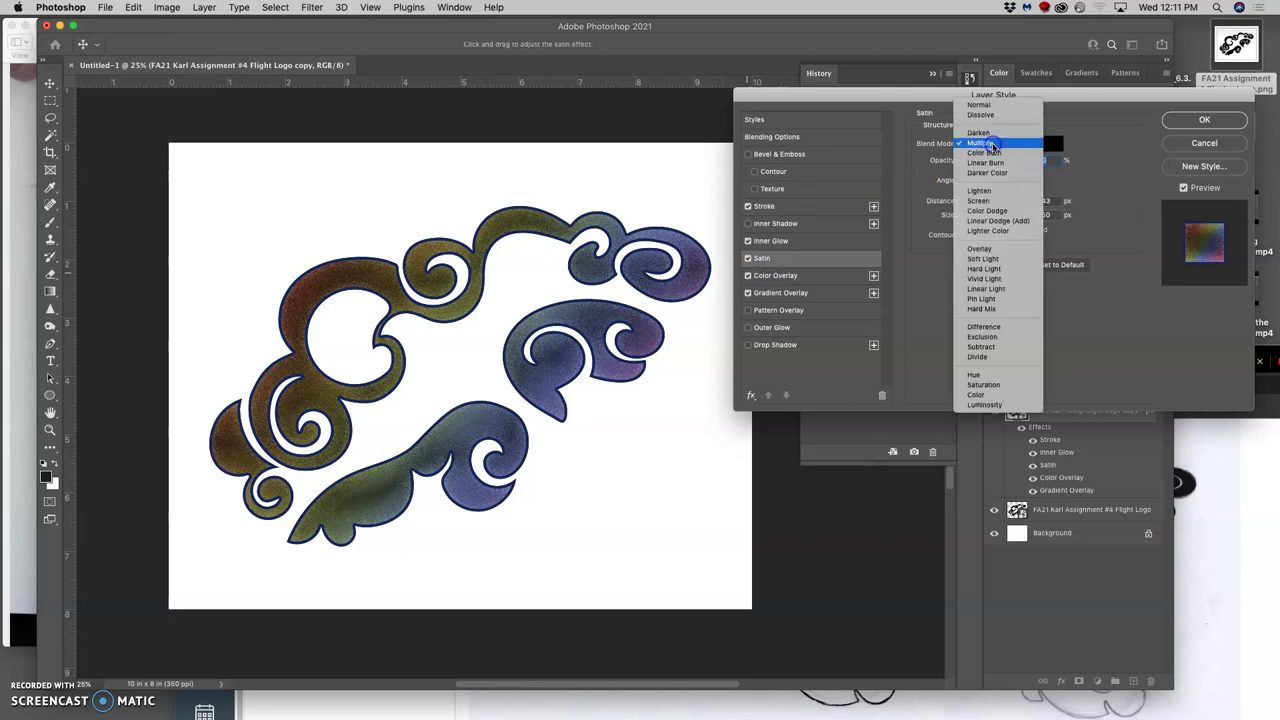
click(979, 200)
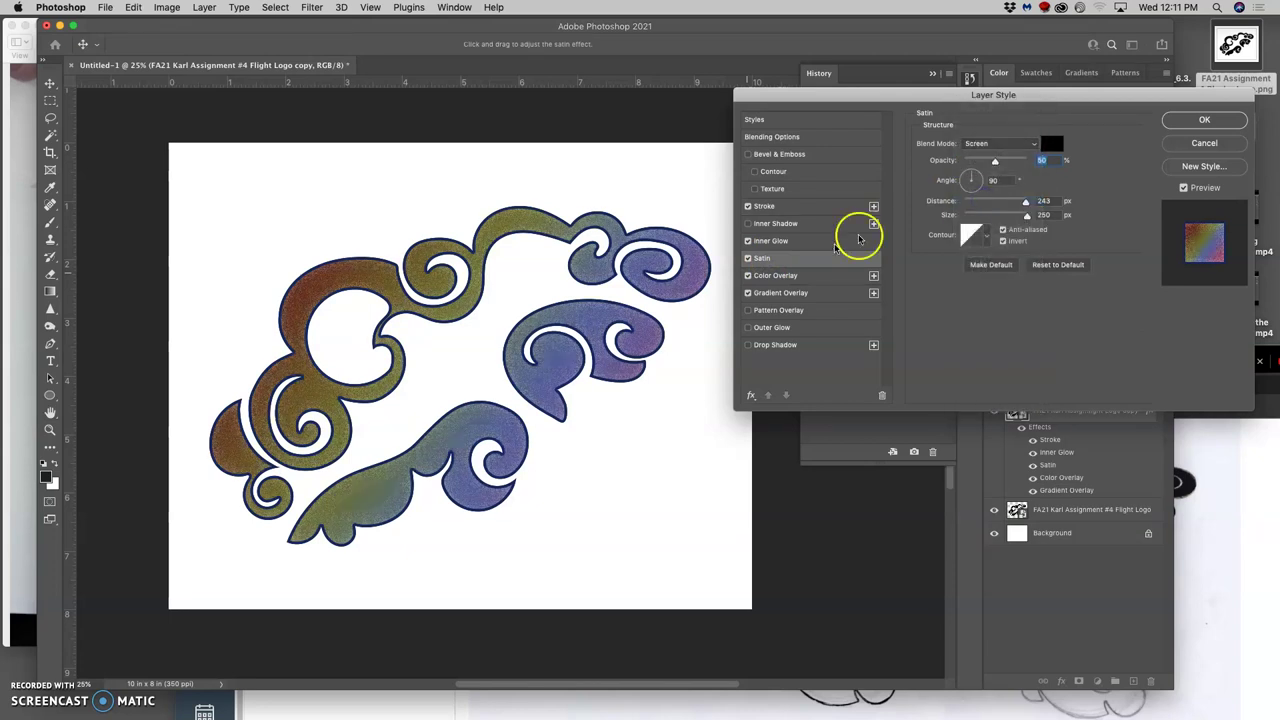
click(749, 259)
click(749, 260)
click(784, 258)
click(985, 144)
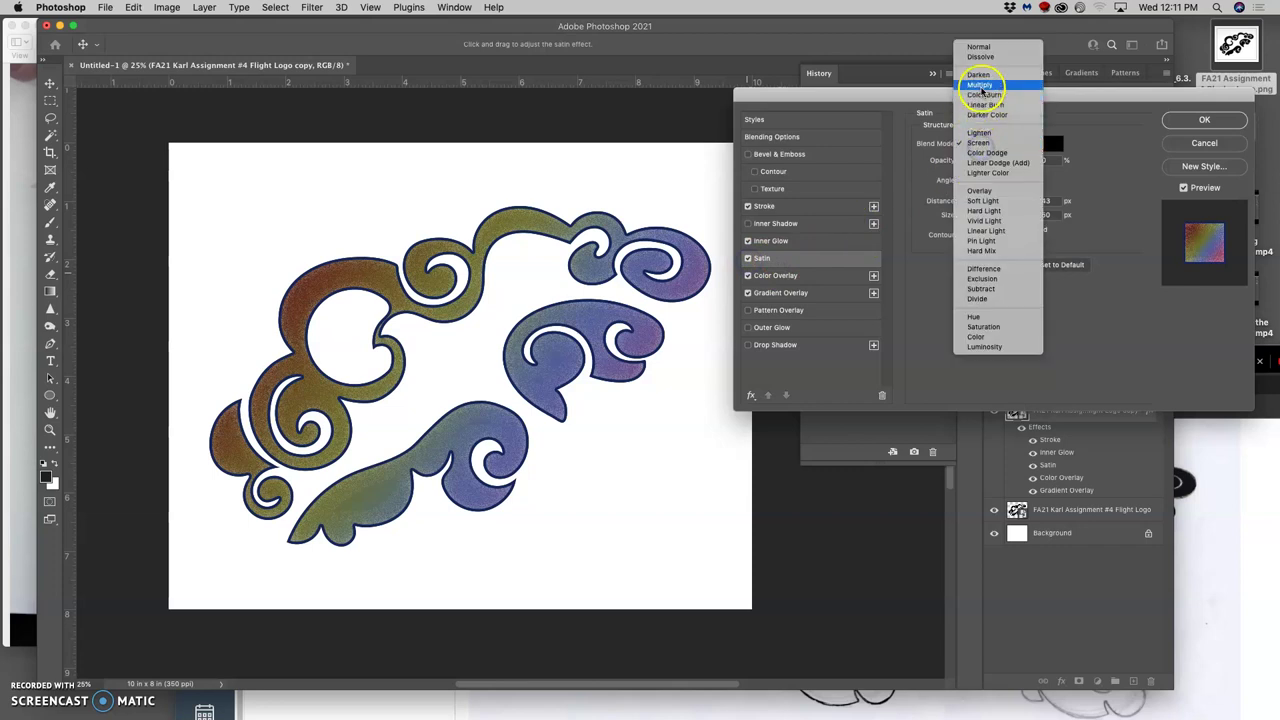
click(980, 85)
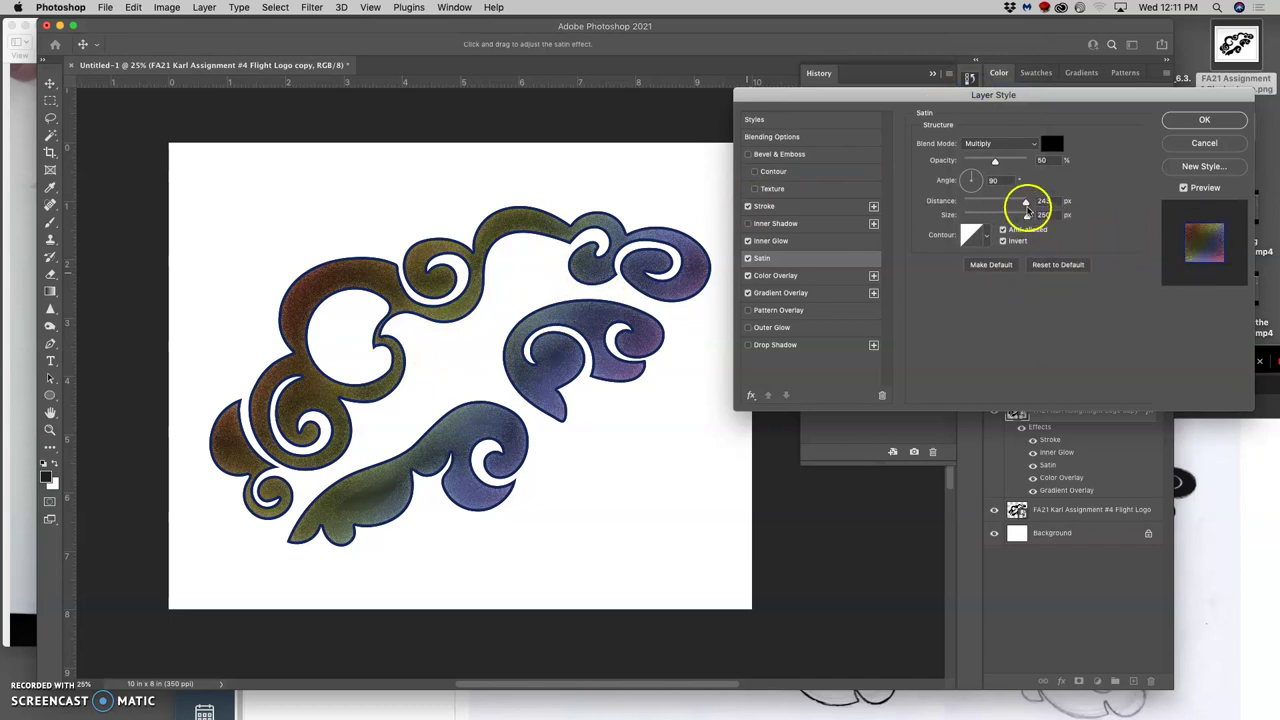
drag(1025, 202, 998, 226)
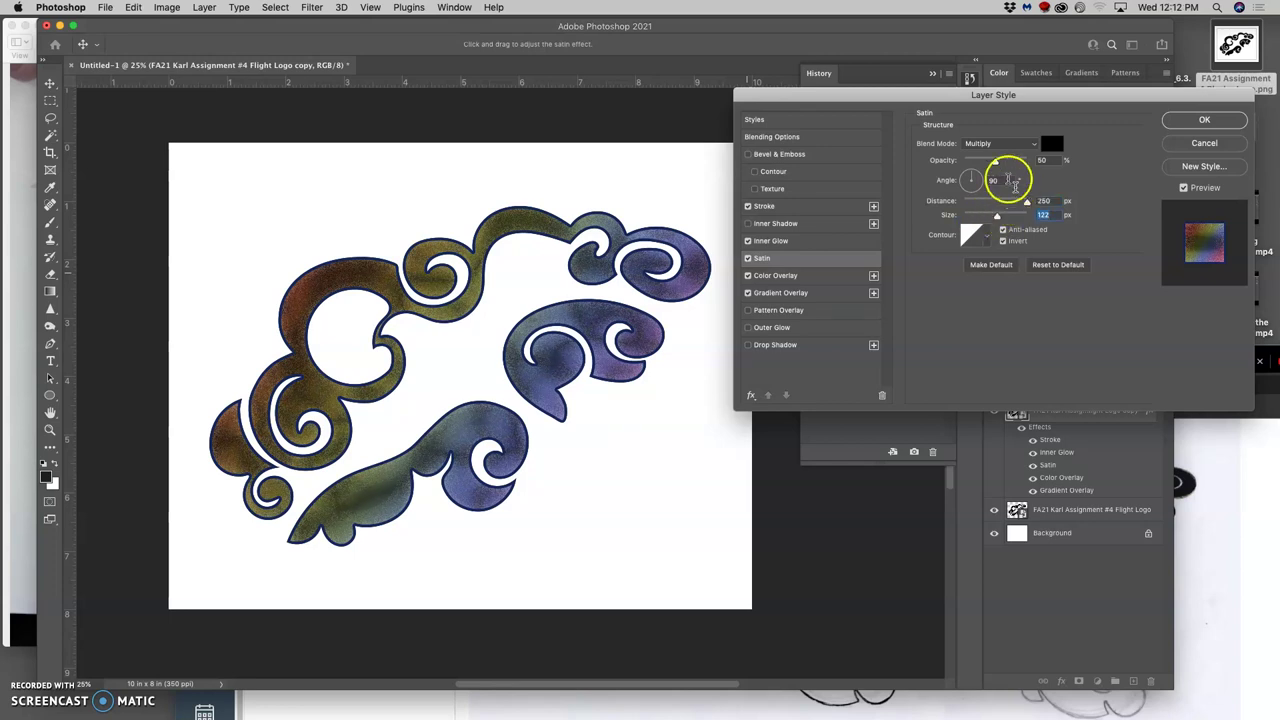
drag(995, 164, 988, 164)
Step: Set the satin colour to a medium purple
click(1050, 144)
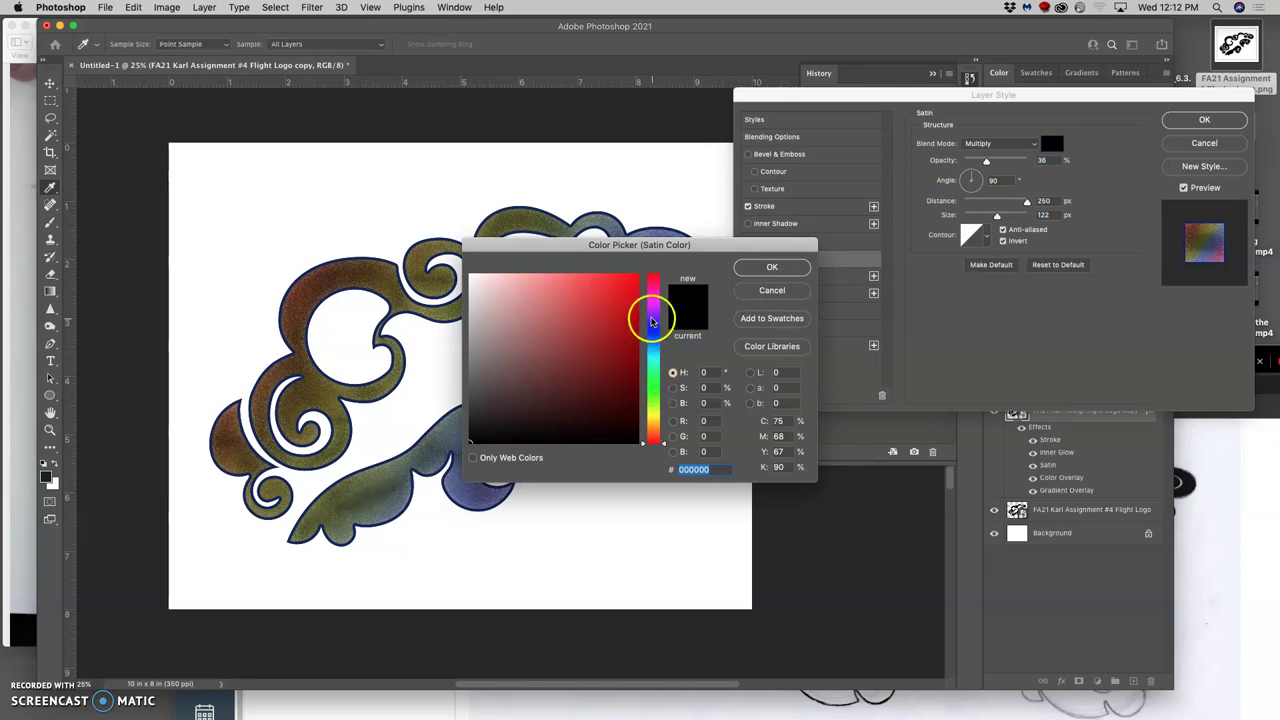
click(652, 318)
click(543, 329)
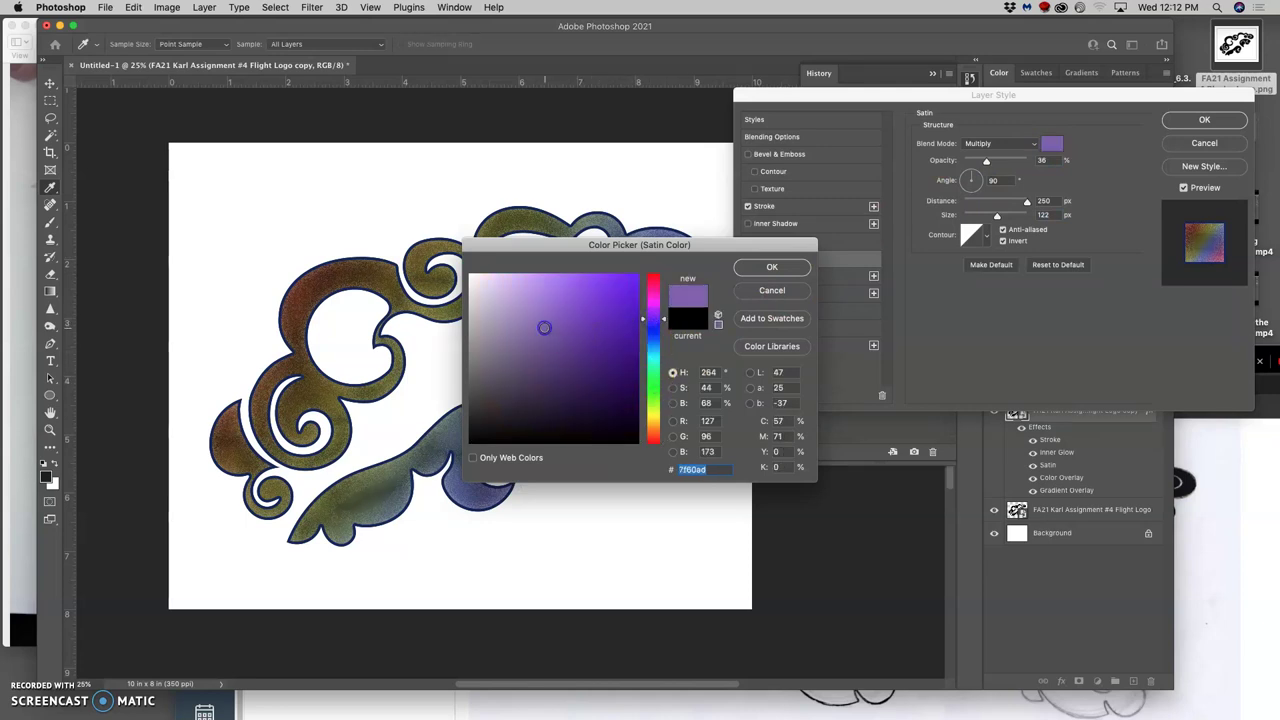
click(742, 268)
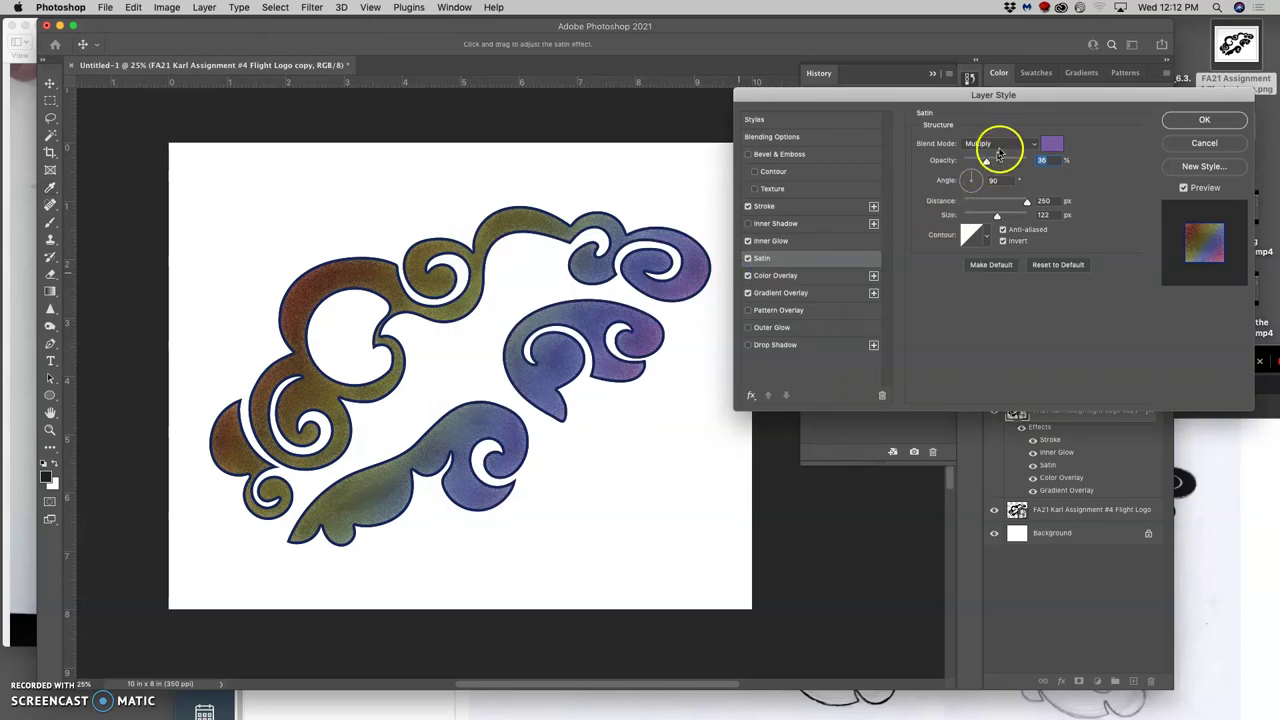
Step: Raise the satin opacity and set its blend mode to Pin Light
click(1000, 145)
click(981, 190)
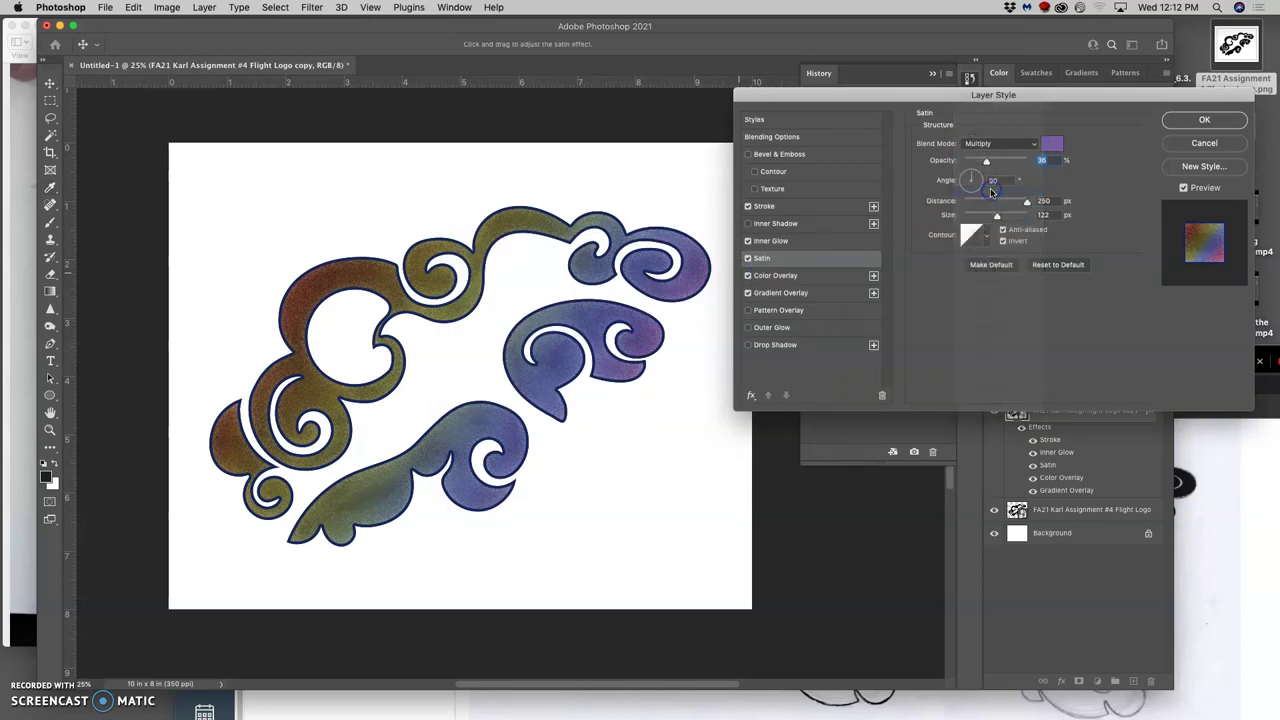
mouse_move(986, 161)
mouse_down()
mouse_move(1031, 163)
mouse_move(1000, 164)
mouse_up()
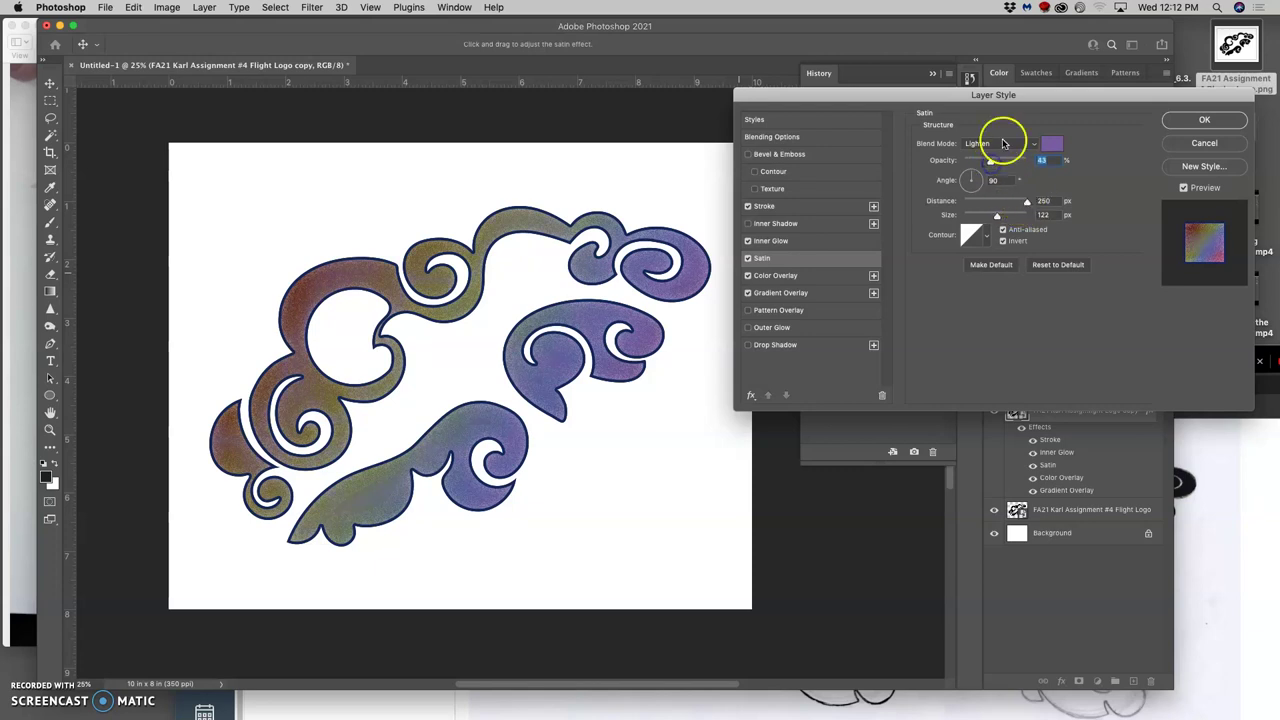
click(1012, 143)
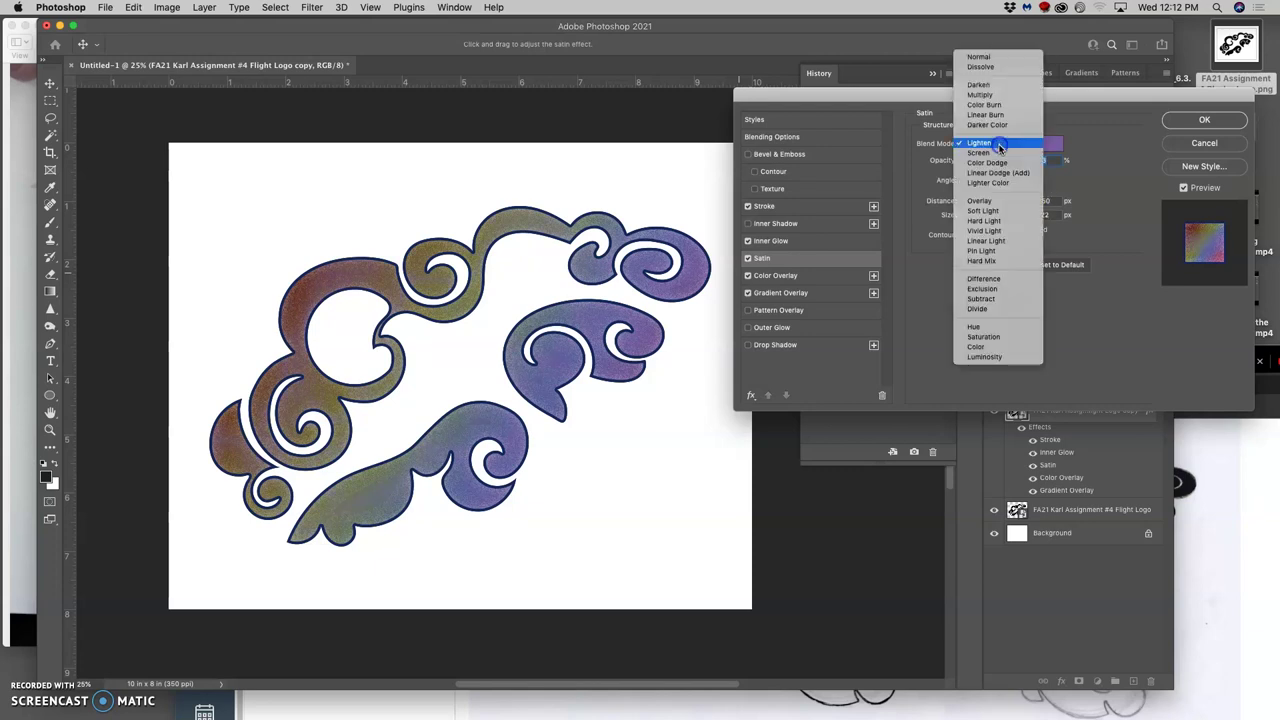
click(990, 211)
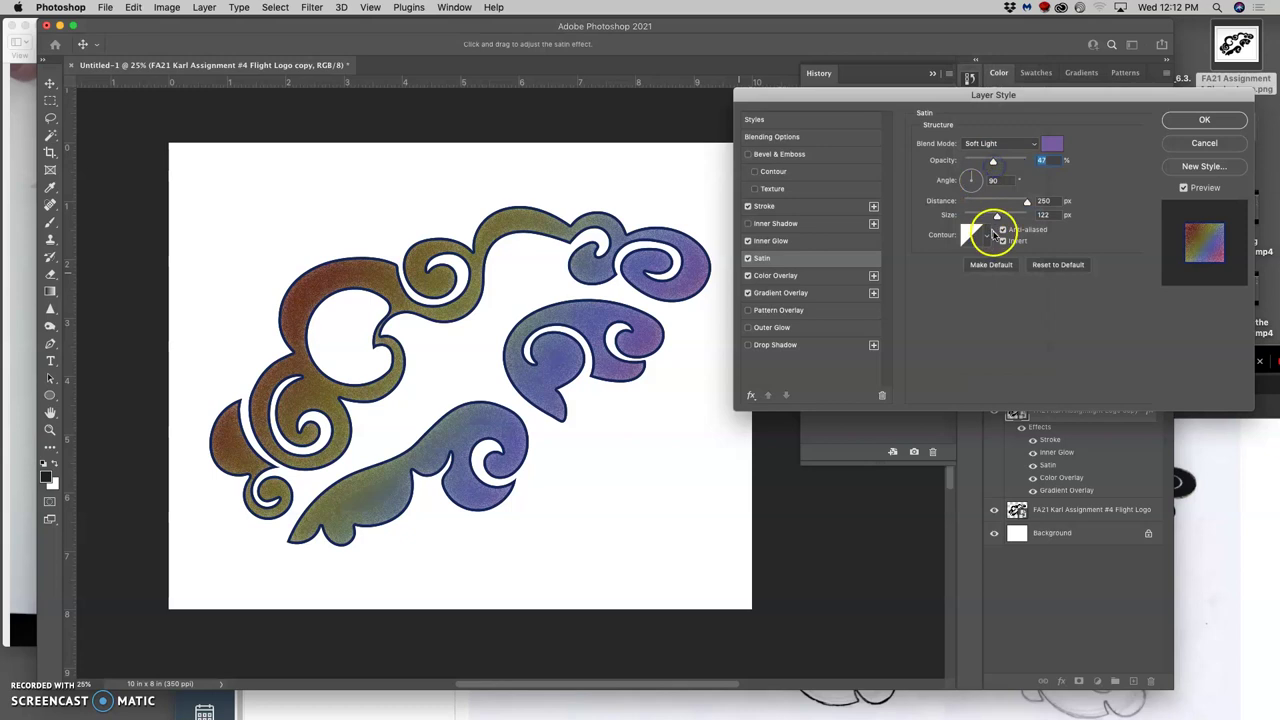
click(1000, 143)
click(992, 184)
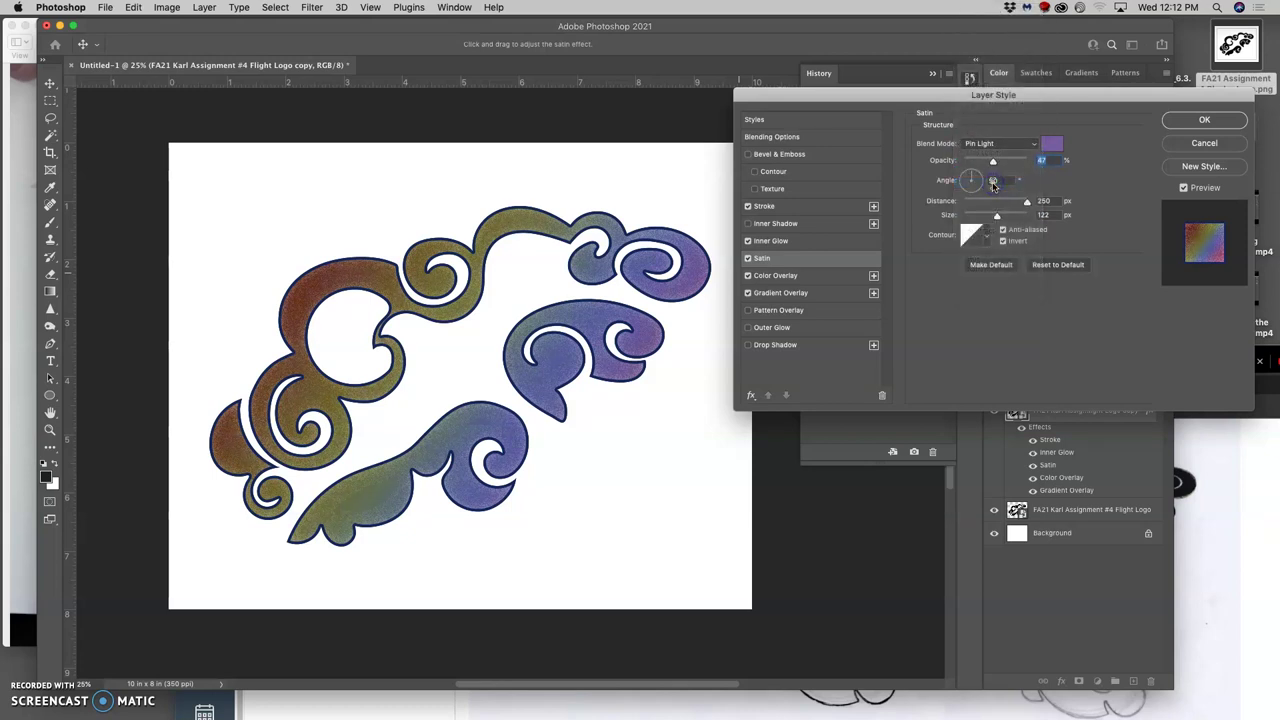